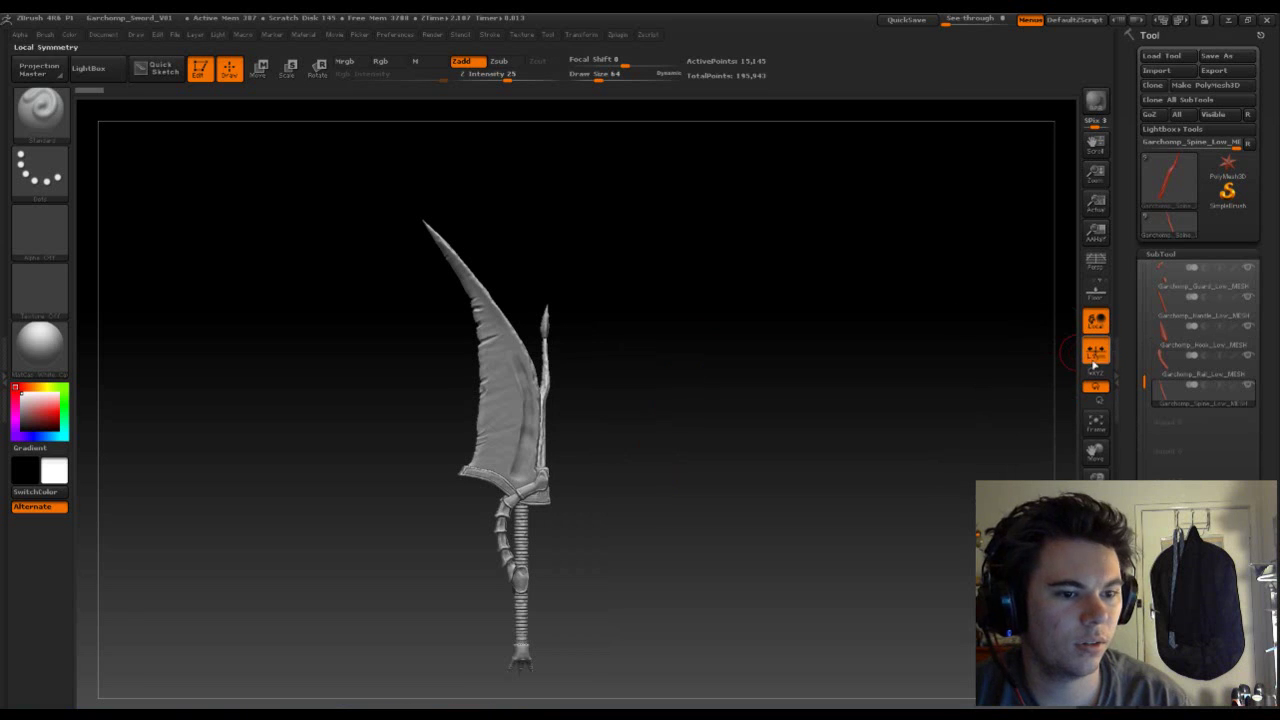
- Select the Garchomp_Rail_Low_MESH subtool and turn the sword so the rail and handle show
left_click_drag(1143, 307, 1140, 266)
mouse_move(808, 539)
left_mouse_down()
mouse_move(835, 531)
mouse_move(927, 606)
mouse_move(874, 471)
mouse_move(837, 480)
mouse_move(866, 397)
mouse_move(868, 462)
mouse_move(786, 466)
mouse_move(847, 472)
mouse_move(1047, 376)
left_mouse_up()
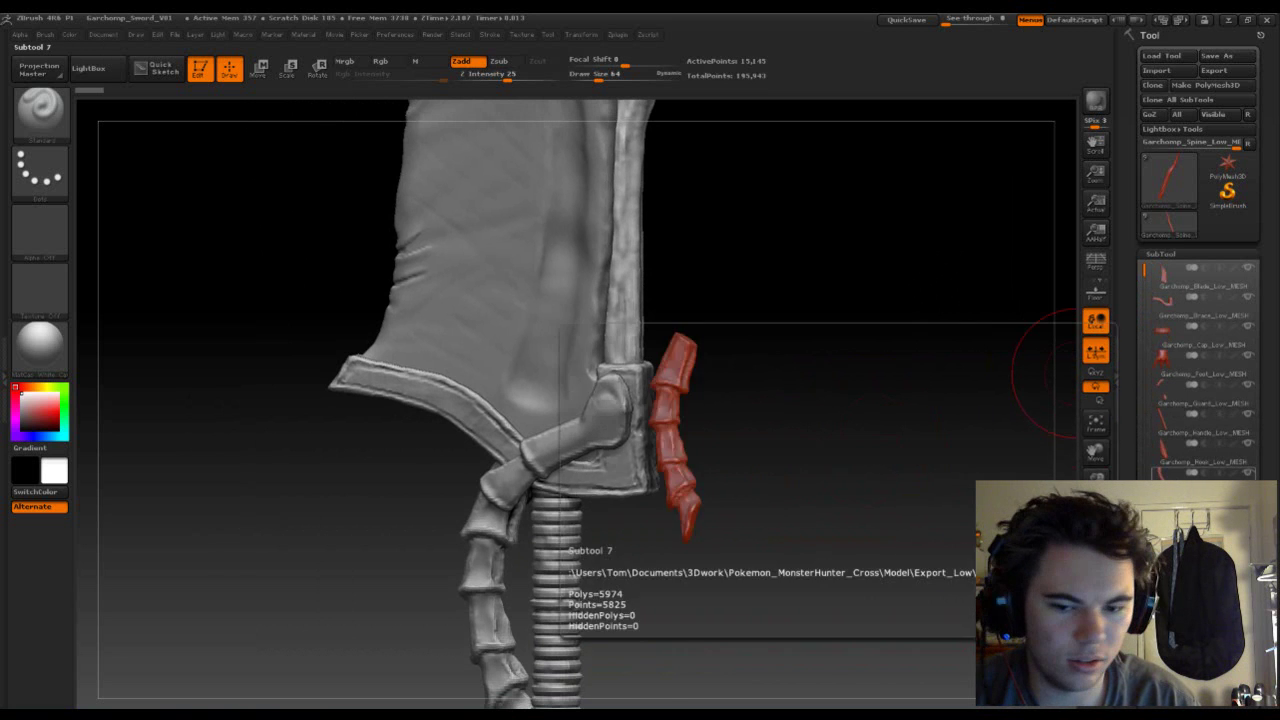
left_click(1200, 468)
mouse_move(840, 531)
left_mouse_down()
mouse_move(975, 308)
mouse_move(1040, 313)
left_mouse_up()
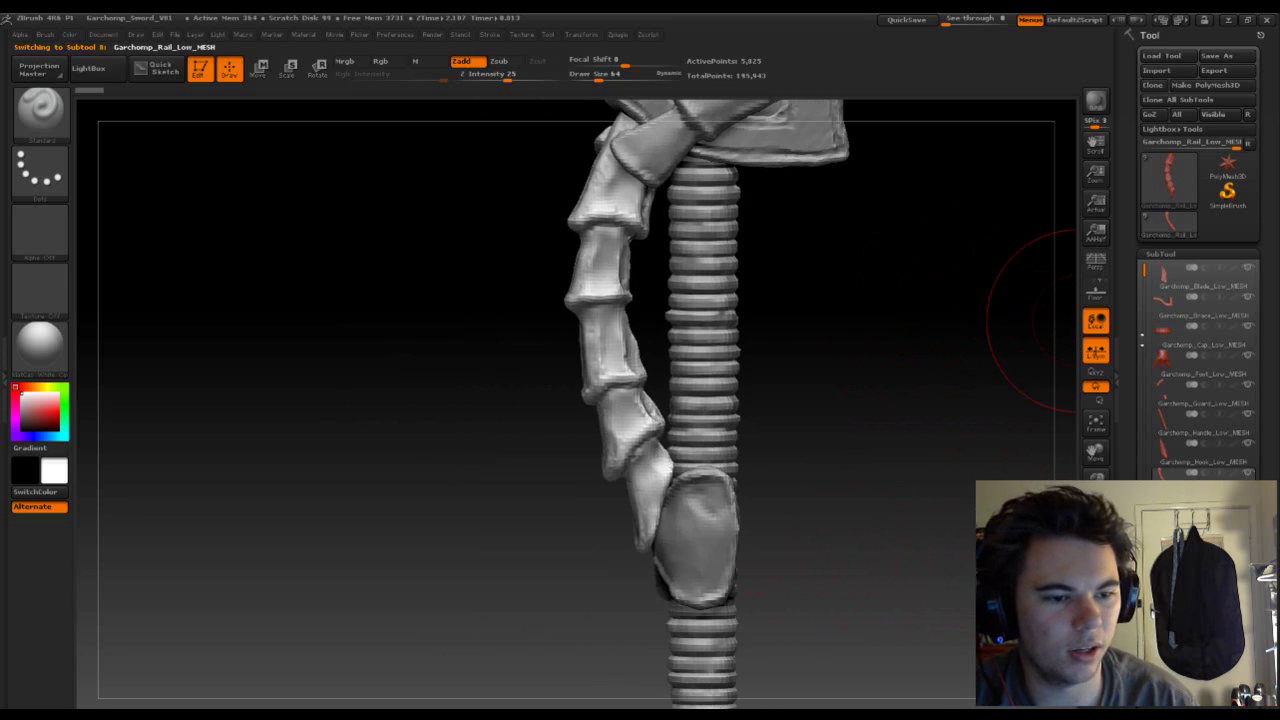
- Solo the bony rail subtool and frame it large in the view
left_click(1248, 470, "shift")
mouse_move(743, 491)
left_mouse_down()
mouse_move(829, 471)
mouse_move(813, 374)
mouse_move(846, 466)
mouse_move(771, 463)
left_mouse_up()
key("f")
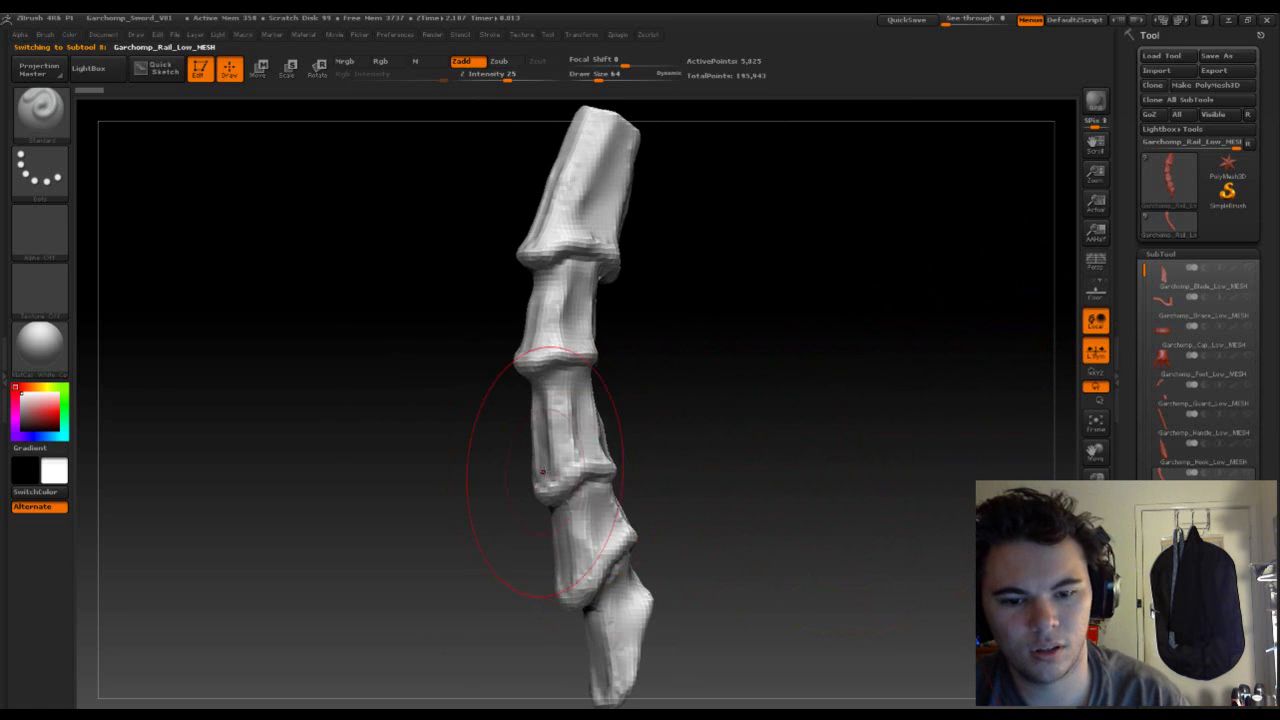
- Shrink the brush Draw Size to 15 and zoom in on a bone joint
key("s")
left_click_drag(586, 457, 543, 455)
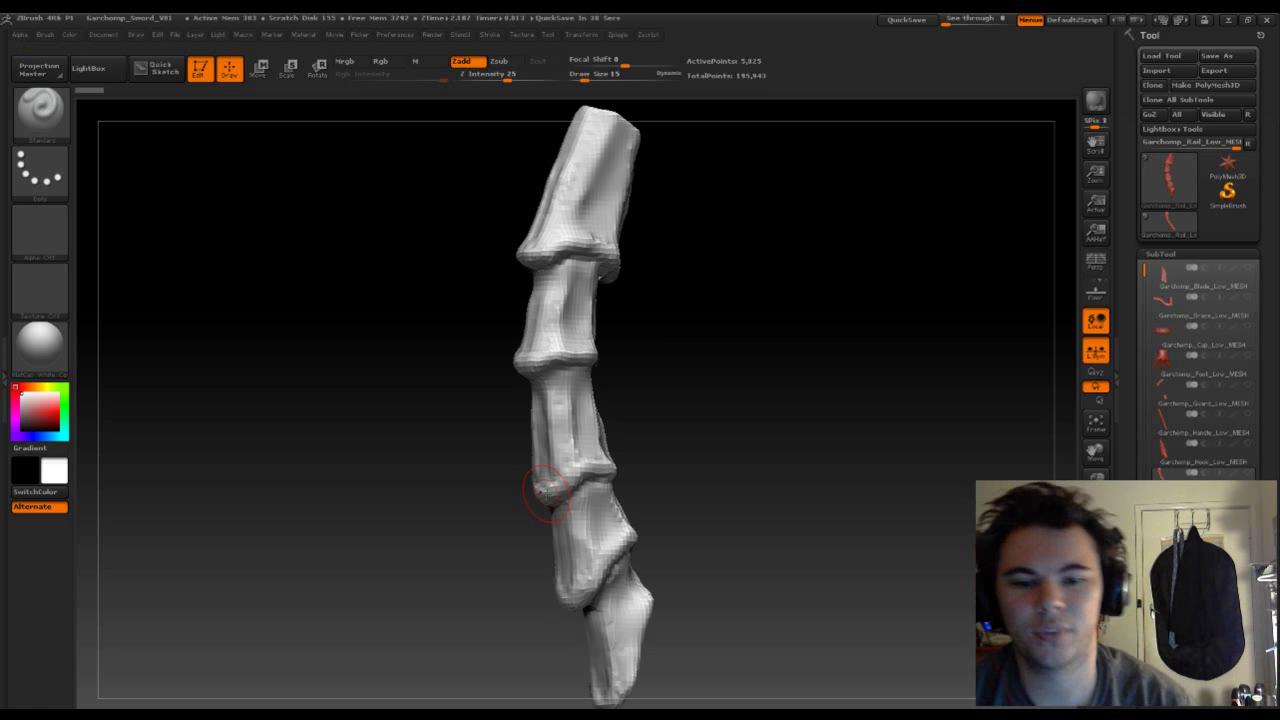
mouse_move(693, 422)
left_mouse_down()
mouse_move(737, 386)
mouse_move(751, 406)
mouse_move(727, 364)
mouse_move(737, 420)
mouse_move(769, 300)
mouse_move(808, 471)
mouse_move(784, 330)
mouse_move(766, 303)
mouse_move(766, 289)
mouse_move(820, 397)
mouse_move(799, 160)
left_mouse_up()
- Set the brush Draw Size to 4
left_click_drag(791, 363, 600, 358)
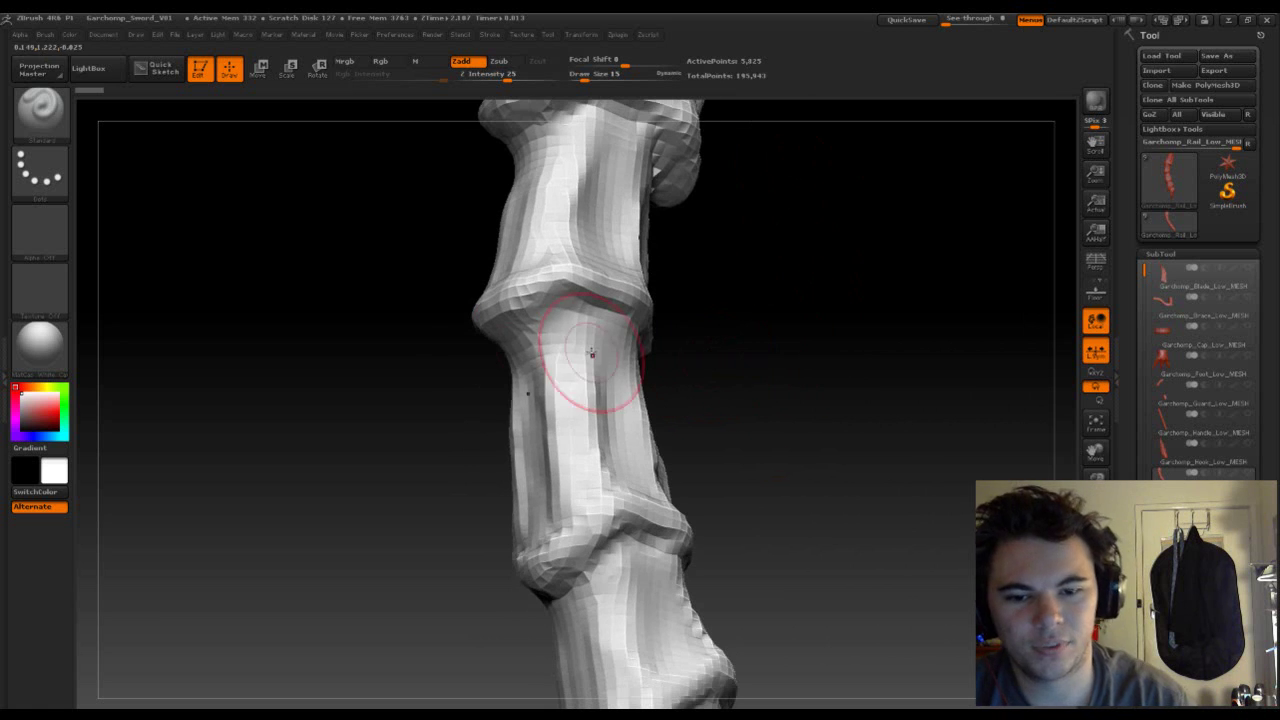
type("s4")
key("Return")
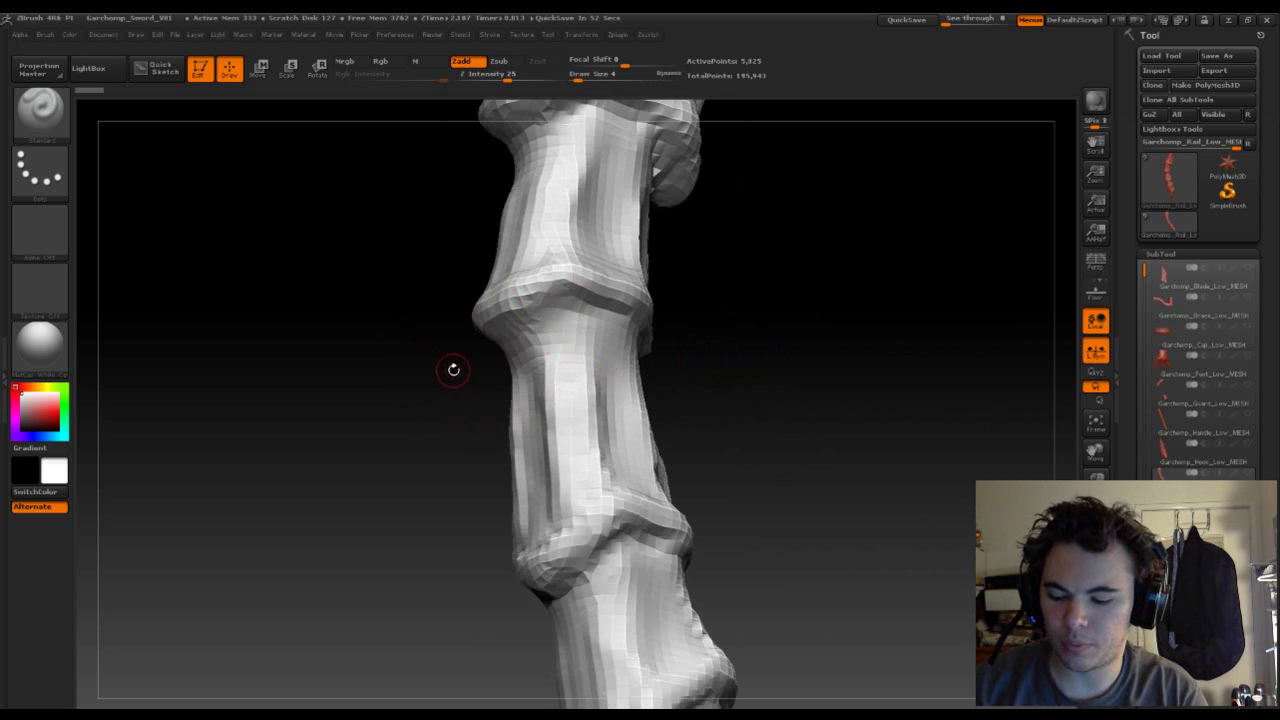
- Carve a deeper crease along the bone joint, checking it from several angles
mouse_move(706, 366)
left_mouse_down()
mouse_move(735, 371)
mouse_move(666, 403)
mouse_move(829, 326)
mouse_move(811, 360)
mouse_move(628, 418)
mouse_move(717, 437)
mouse_move(683, 437)
mouse_move(714, 457)
mouse_move(684, 454)
mouse_move(669, 506)
mouse_move(599, 447)
mouse_move(680, 263)
mouse_move(679, 349)
left_mouse_up()
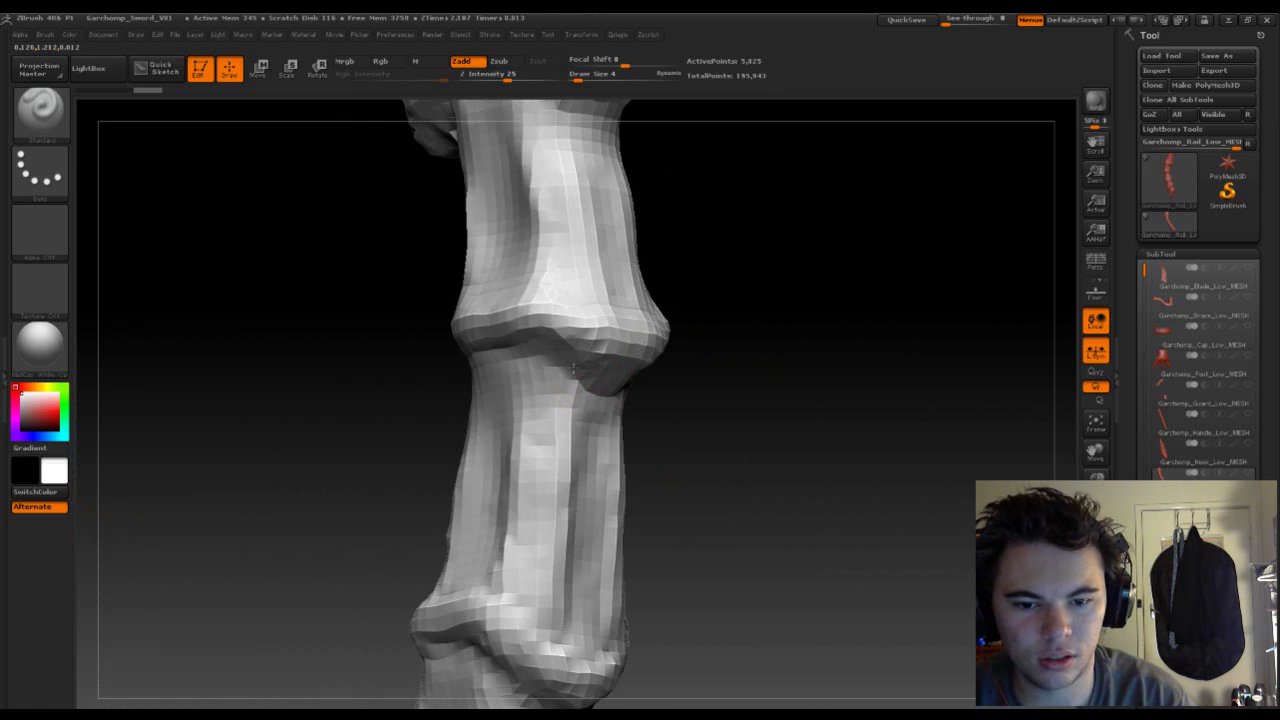
left_click_drag(757, 394, 672, 393)
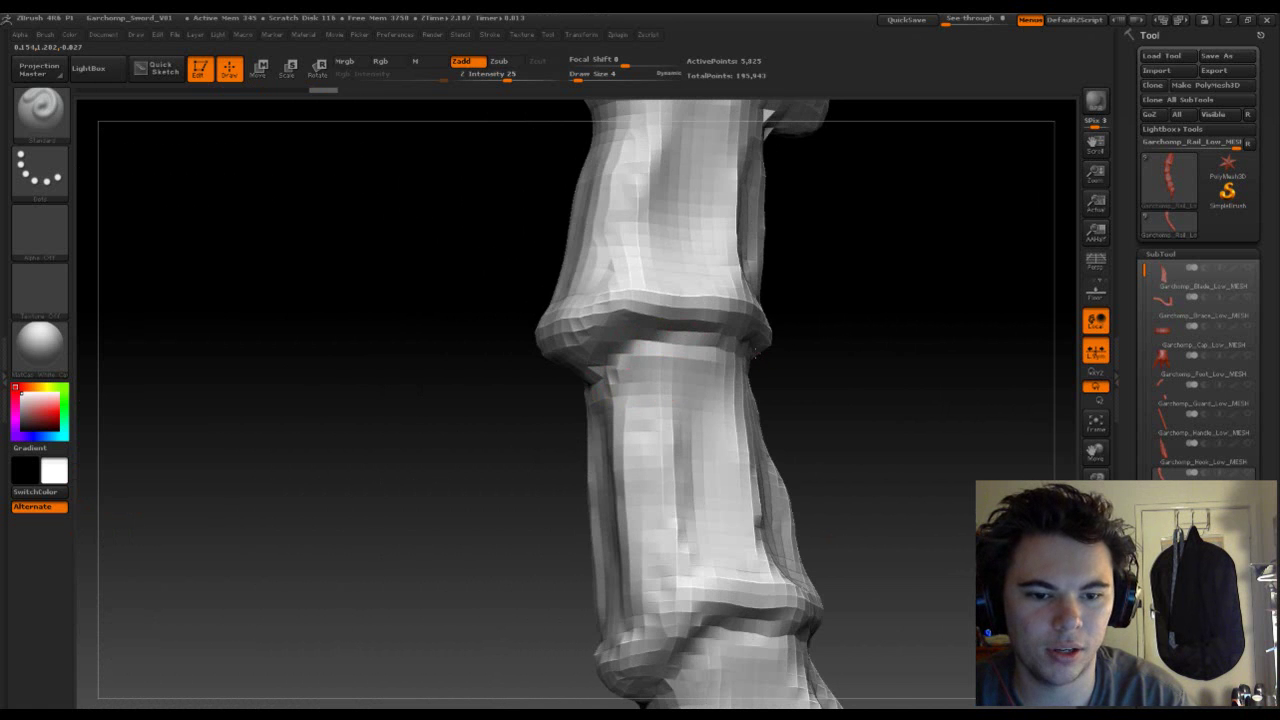
left_click_drag(897, 366, 751, 366)
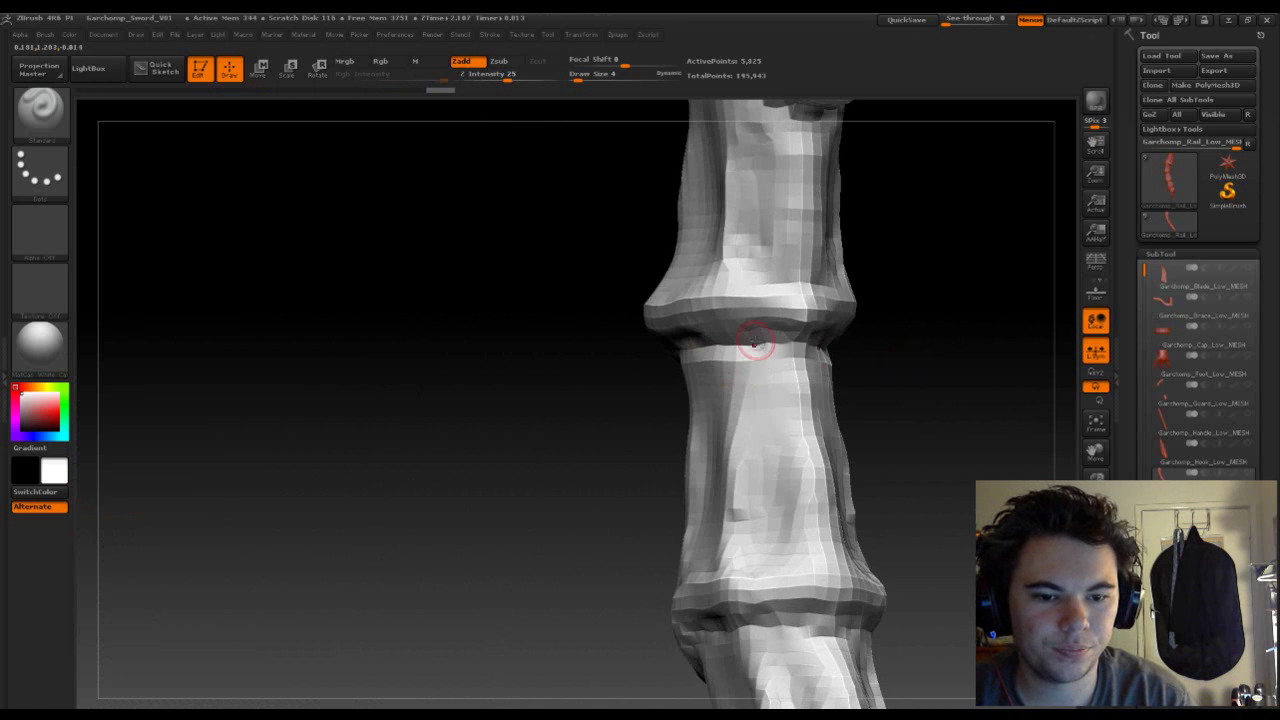
left_click_drag(856, 346, 674, 389)
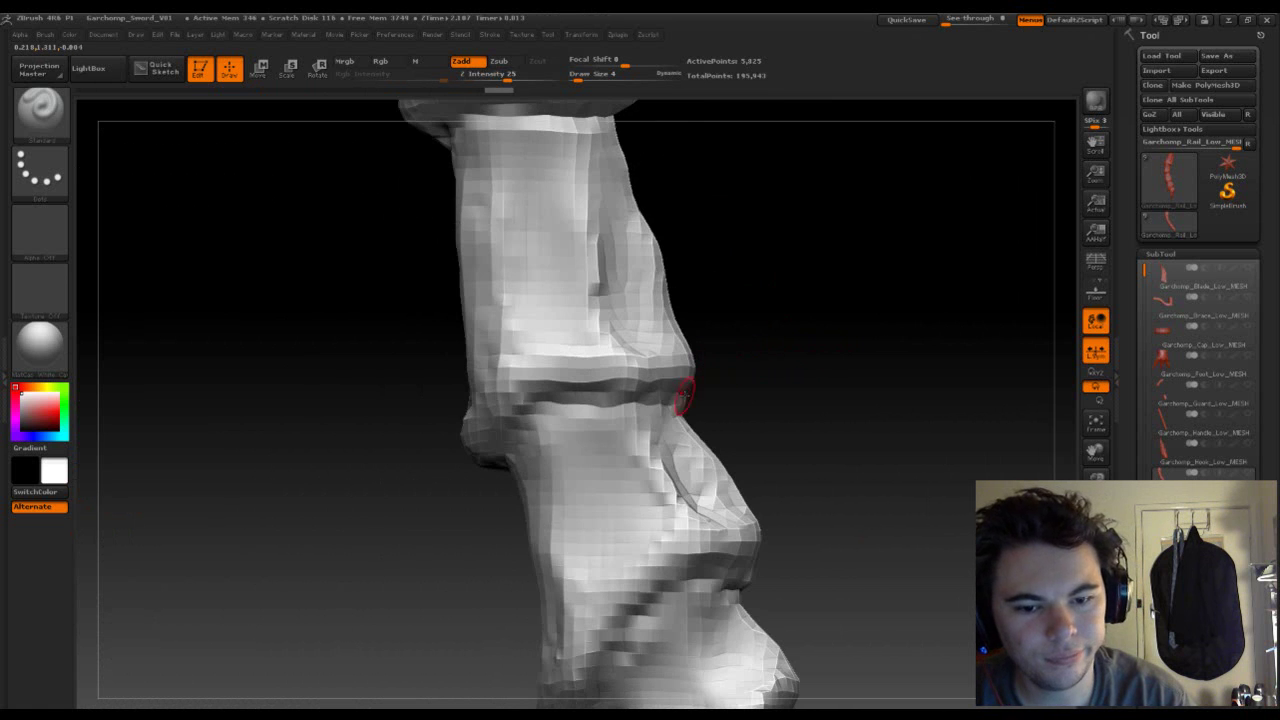
mouse_move(598, 414)
left_mouse_down()
mouse_move(621, 414)
mouse_move(554, 423)
mouse_move(663, 408)
left_mouse_up()
mouse_move(837, 386)
left_mouse_down()
mouse_move(794, 406)
mouse_move(651, 380)
mouse_move(781, 308)
mouse_move(554, 370)
left_mouse_up()
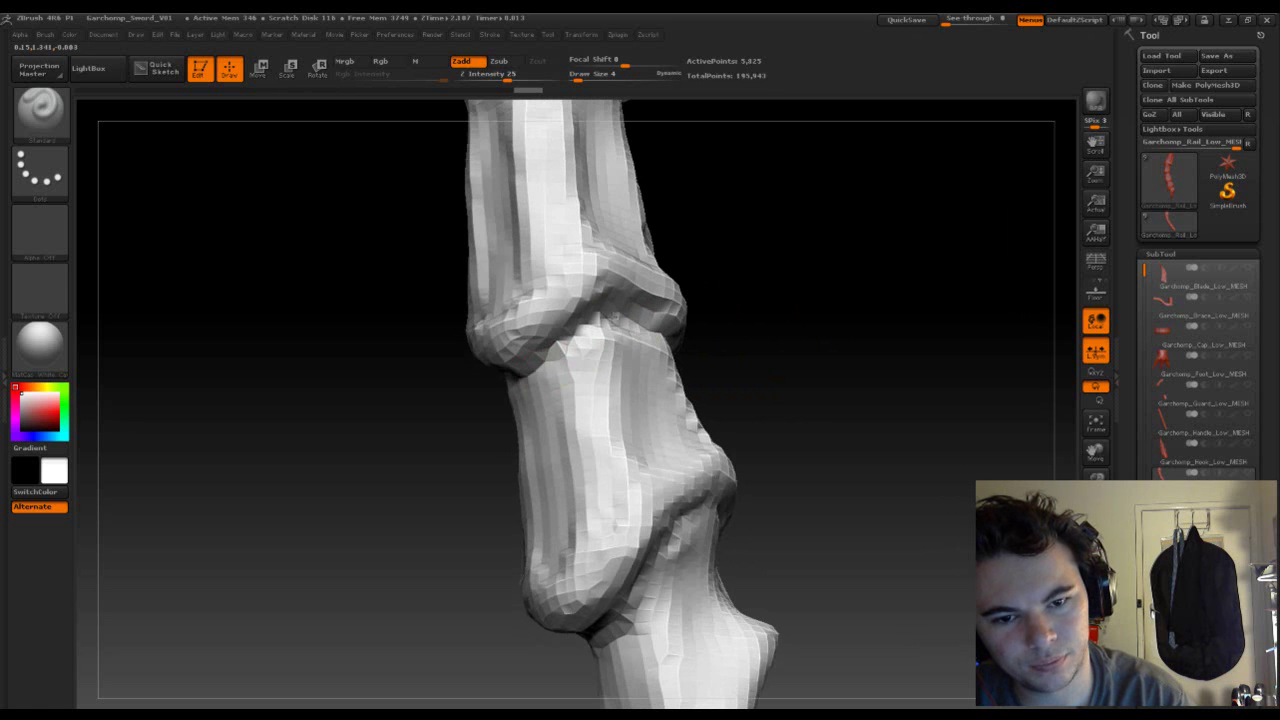
mouse_move(766, 350)
left_mouse_down()
mouse_move(791, 269)
mouse_move(703, 347)
left_mouse_up()
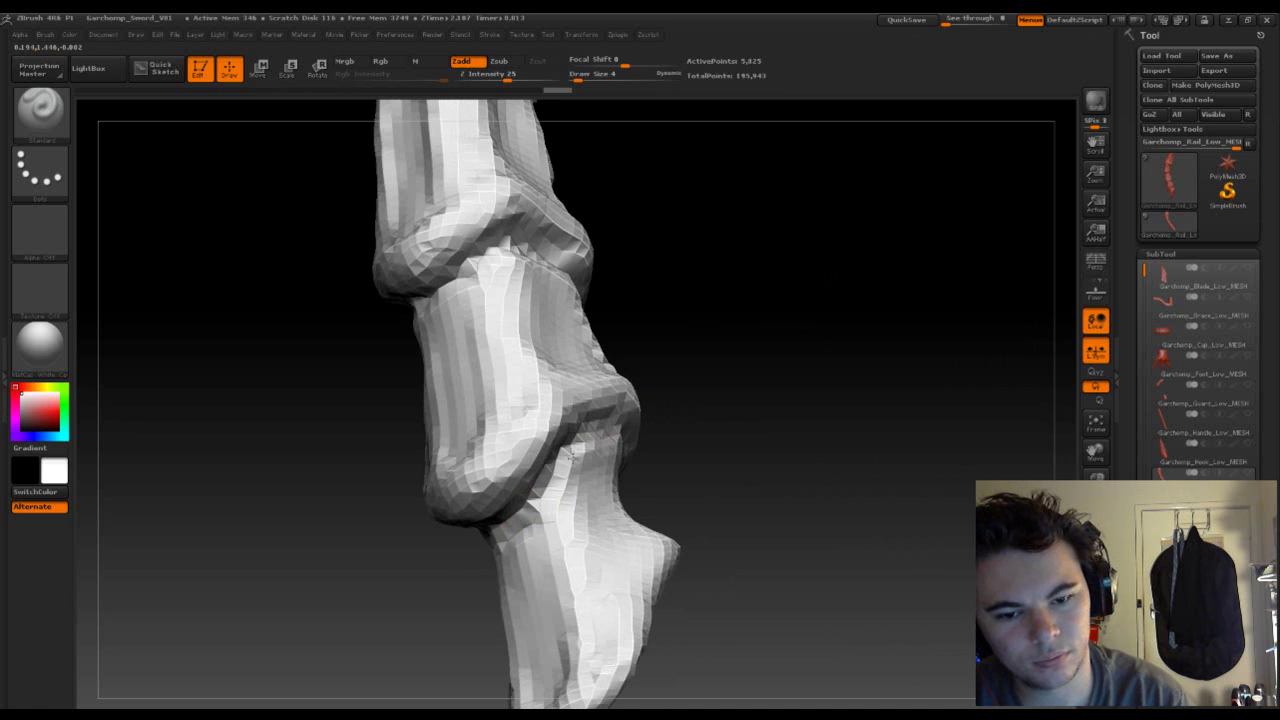
left_click_drag(819, 398, 520, 412)
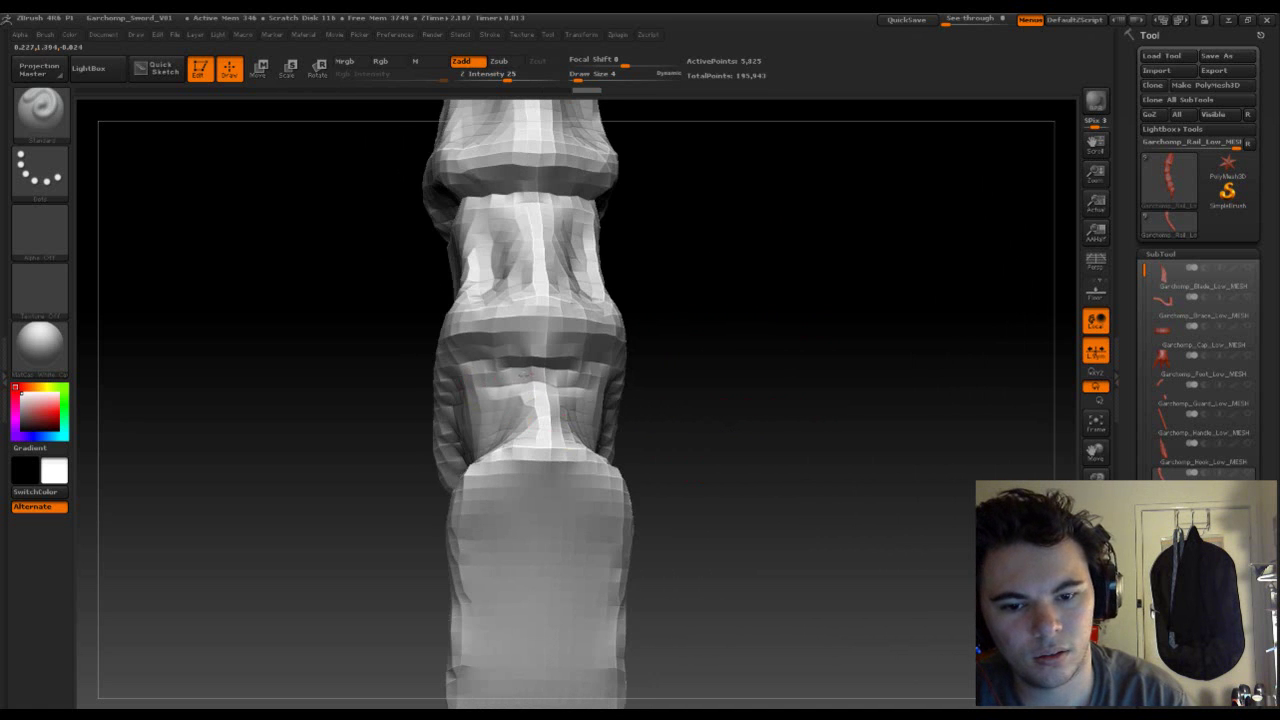
left_click_drag(751, 363, 503, 409)
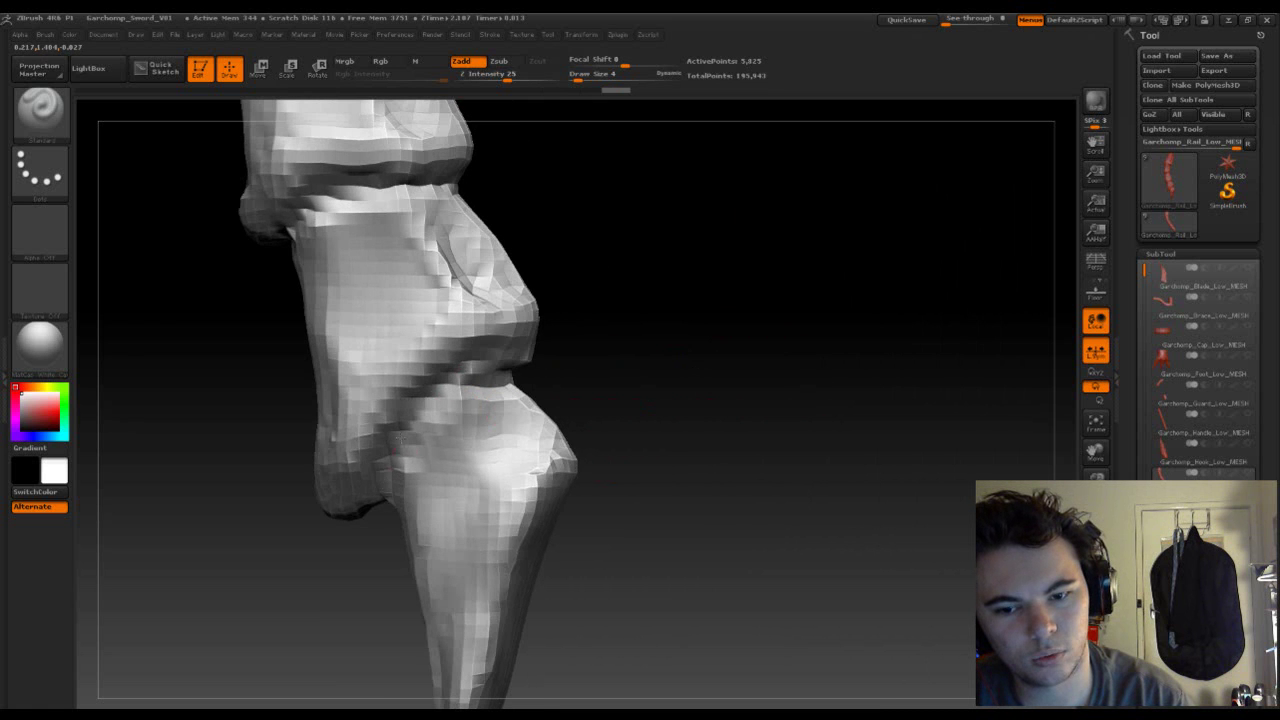
mouse_move(597, 374)
left_mouse_down()
mouse_move(683, 300)
mouse_move(706, 346)
mouse_move(626, 194)
left_mouse_up()
- Reshape and smooth the middle joint's crease, inspecting every gap around it
key("f")
mouse_move(604, 409)
left_mouse_down()
mouse_move(594, 397)
mouse_move(654, 480)
mouse_move(683, 594)
mouse_move(643, 243)
mouse_move(649, 343)
mouse_move(677, 363)
mouse_move(711, 426)
mouse_move(608, 405)
left_mouse_up()
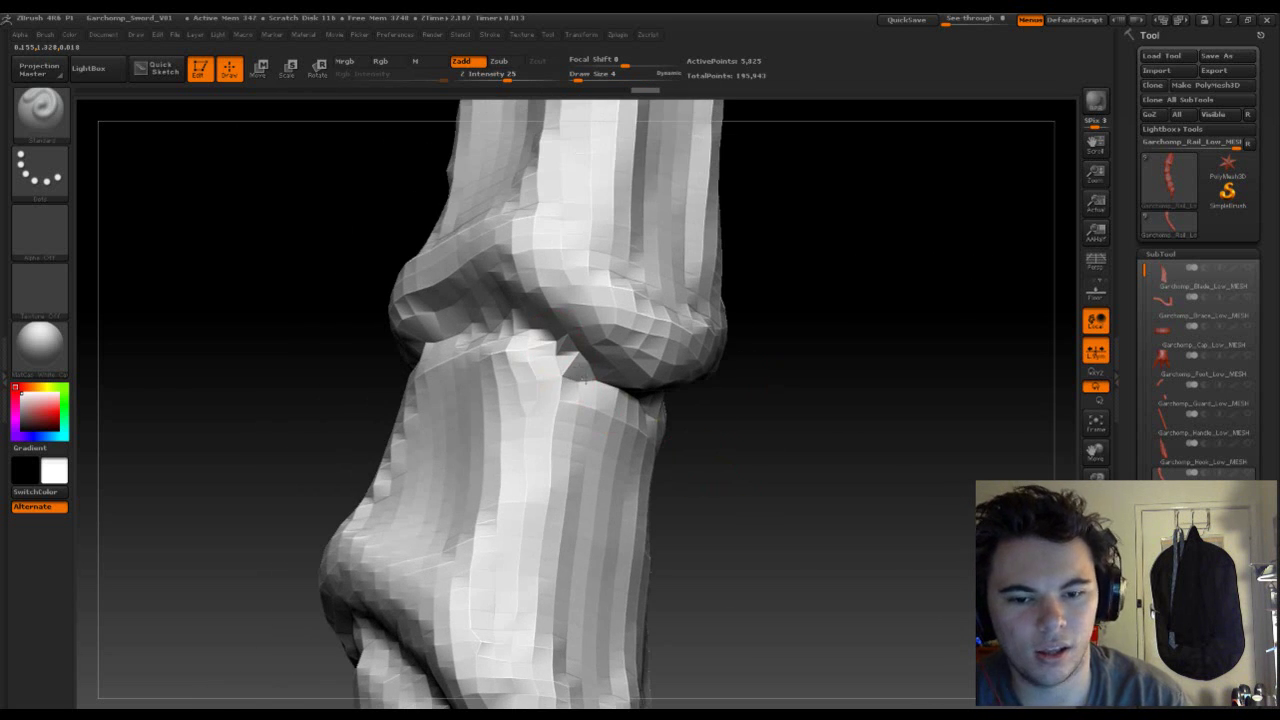
left_click_drag(575, 365, 590, 377)
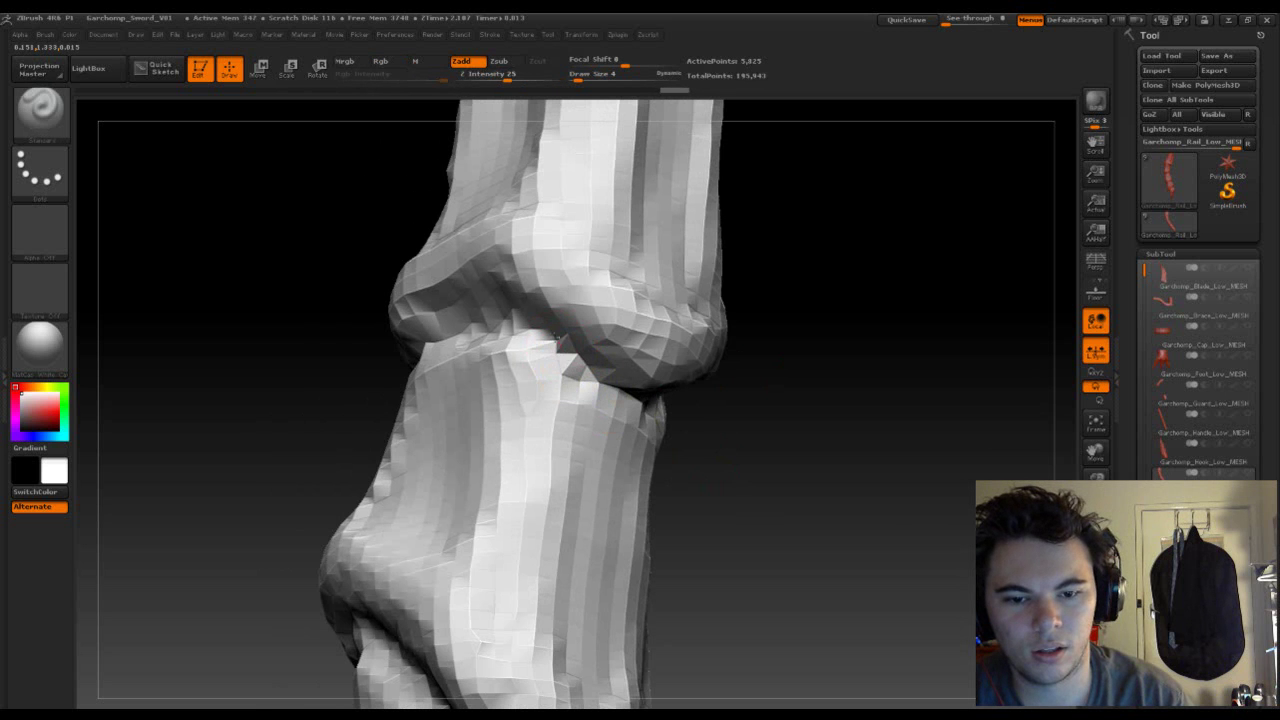
mouse_move(704, 393)
left_mouse_down()
mouse_move(760, 431)
mouse_move(711, 397)
mouse_move(751, 409)
mouse_move(770, 470)
mouse_move(777, 428)
mouse_move(820, 437)
mouse_move(820, 455)
left_mouse_up()
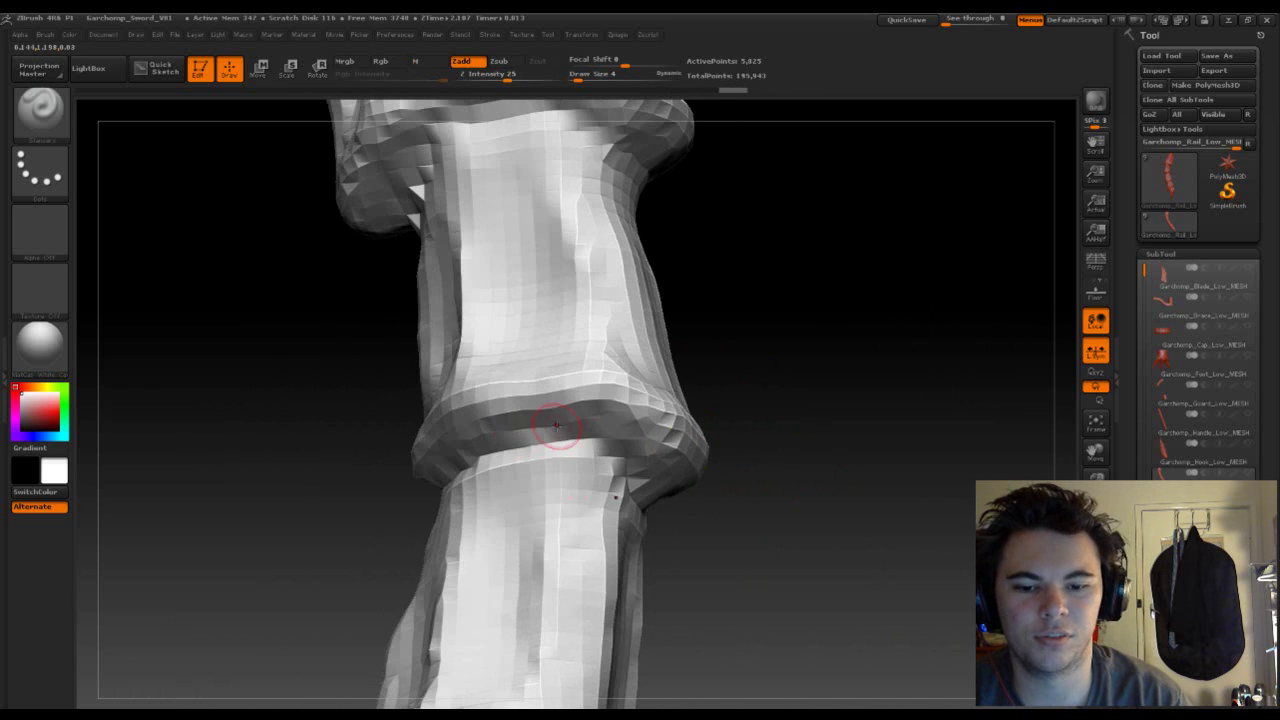
mouse_move(886, 420)
left_mouse_down()
mouse_move(854, 403)
mouse_move(522, 404)
left_mouse_up()
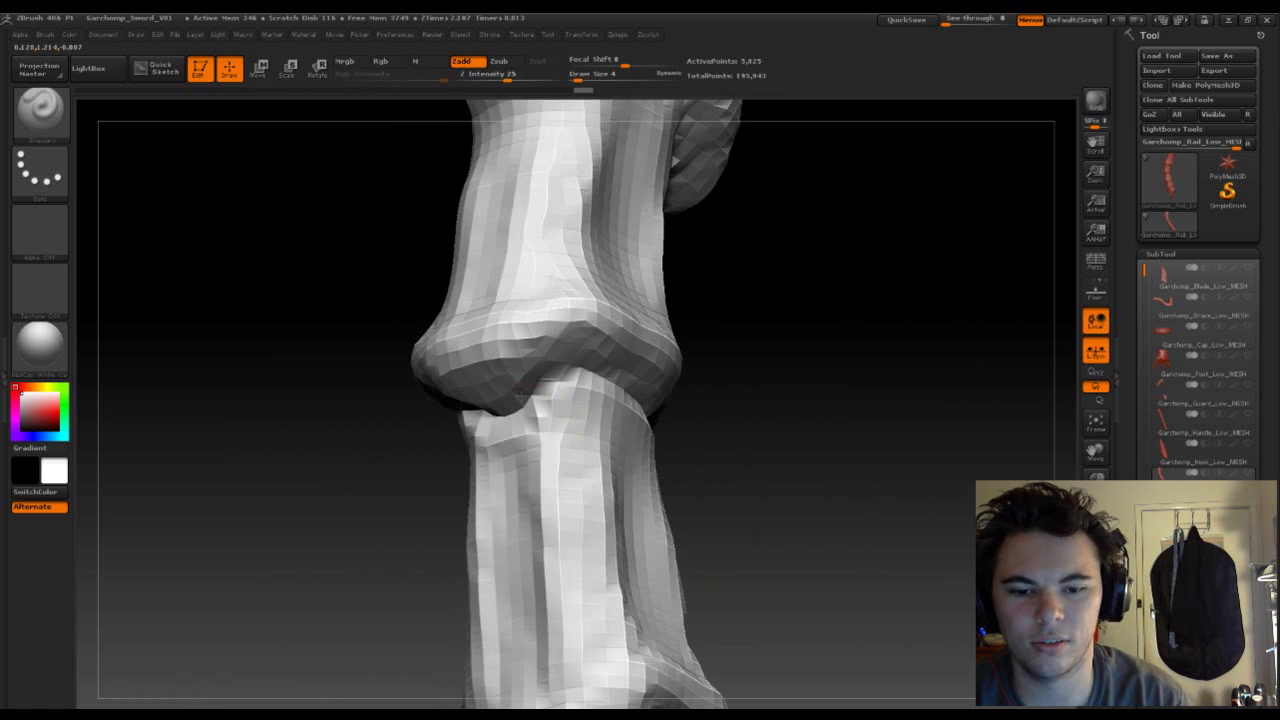
left_click_drag(769, 421, 636, 401)
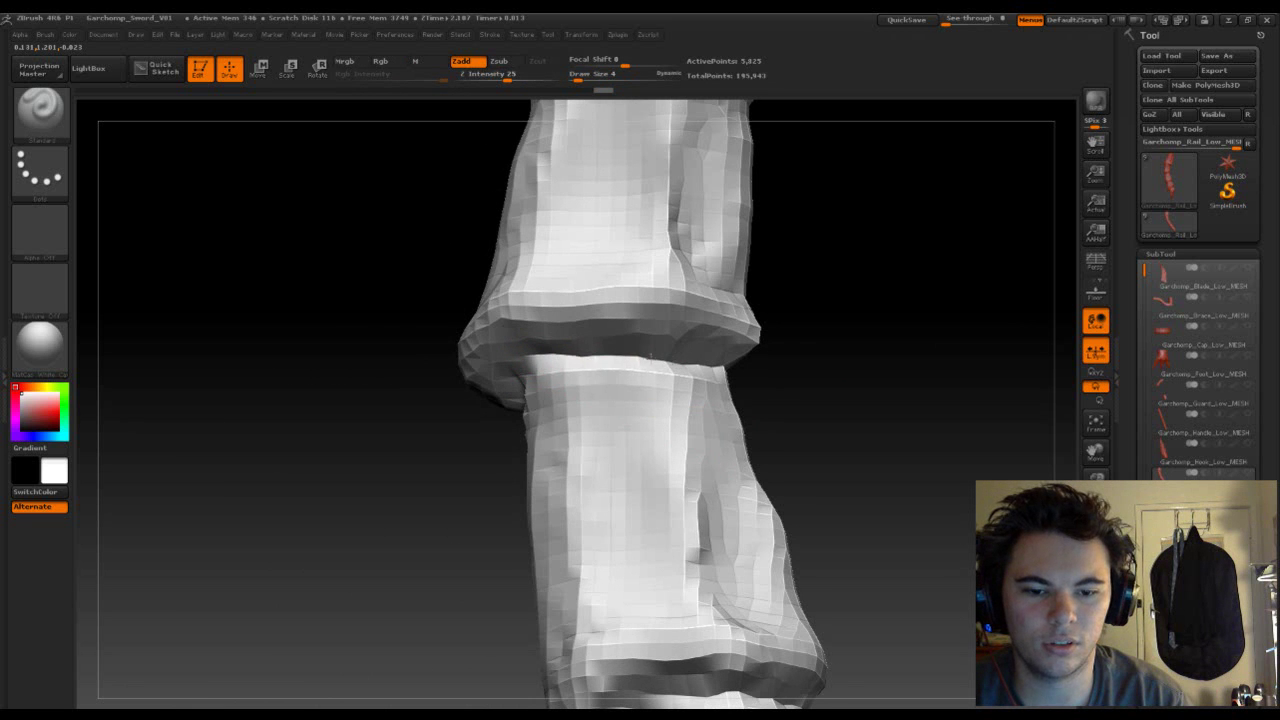
mouse_move(837, 377)
left_mouse_down()
mouse_move(755, 393)
mouse_move(672, 330)
left_mouse_up()
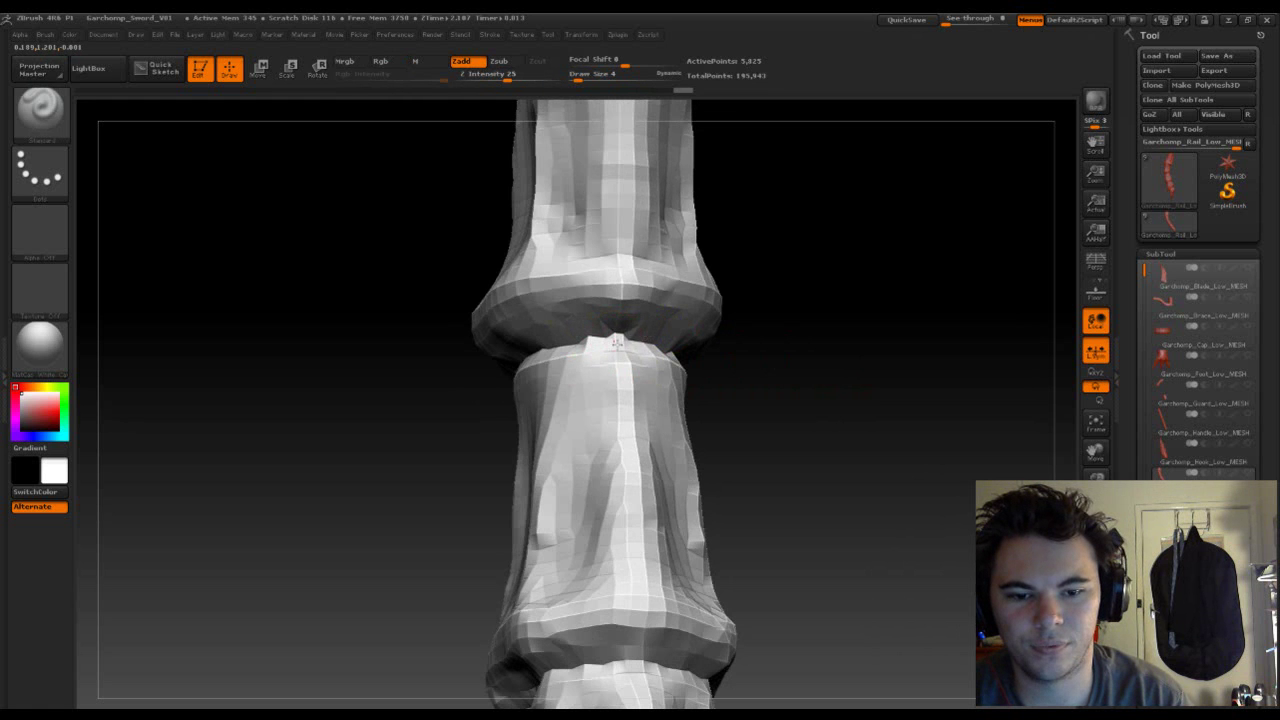
mouse_move(781, 364)
left_mouse_down()
mouse_move(709, 320)
mouse_move(802, 315)
mouse_move(875, 378)
left_mouse_up()
- Reduce the brush to Draw Size 2 and zoom out over the rail
key("s")
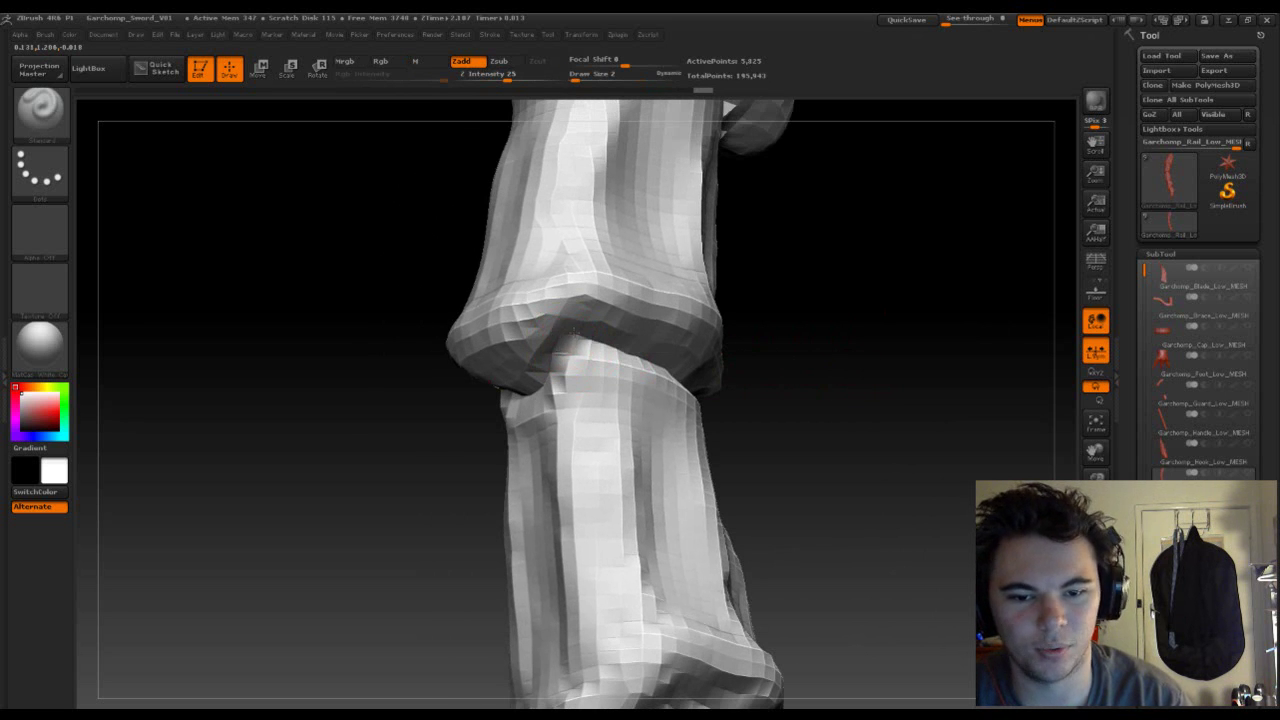
left_click_drag(803, 374, 872, 381)
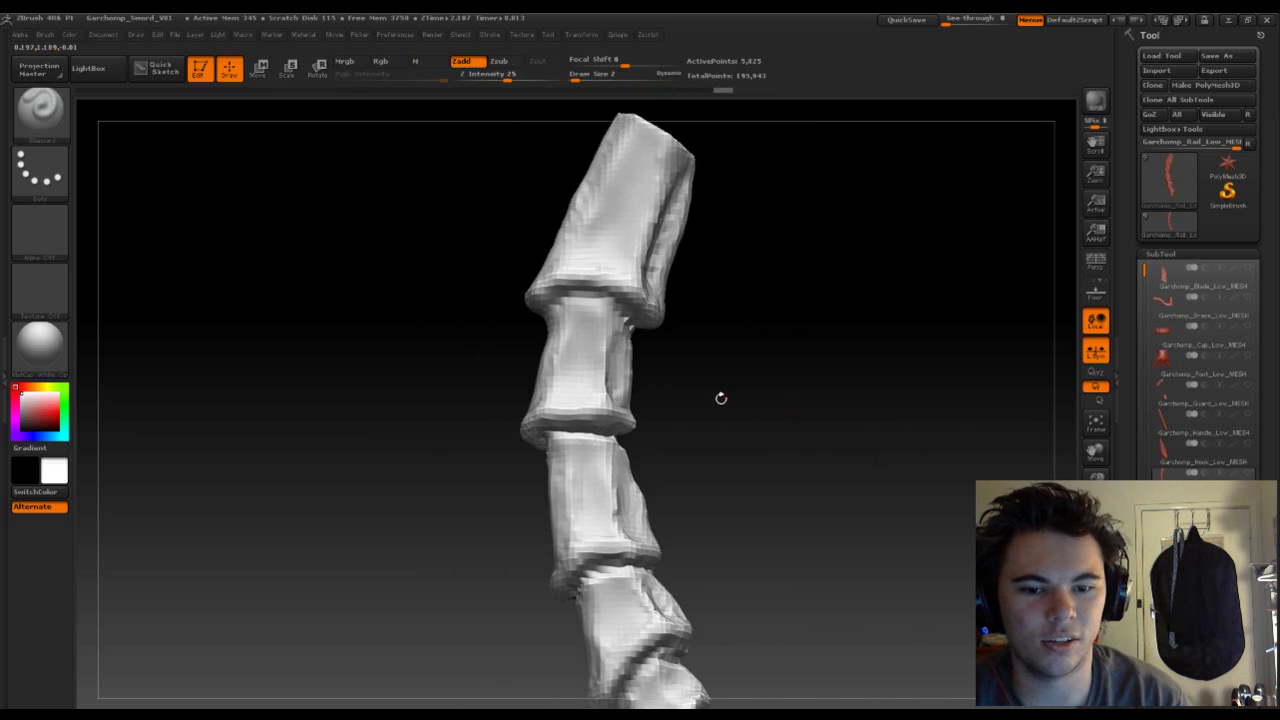
mouse_move(872, 381)
left_mouse_down()
mouse_move(720, 368)
mouse_move(778, 636)
mouse_move(829, 517)
mouse_move(569, 392)
left_mouse_up()
- At Draw Size 4, deepen the crease under the joint ring
key("s")
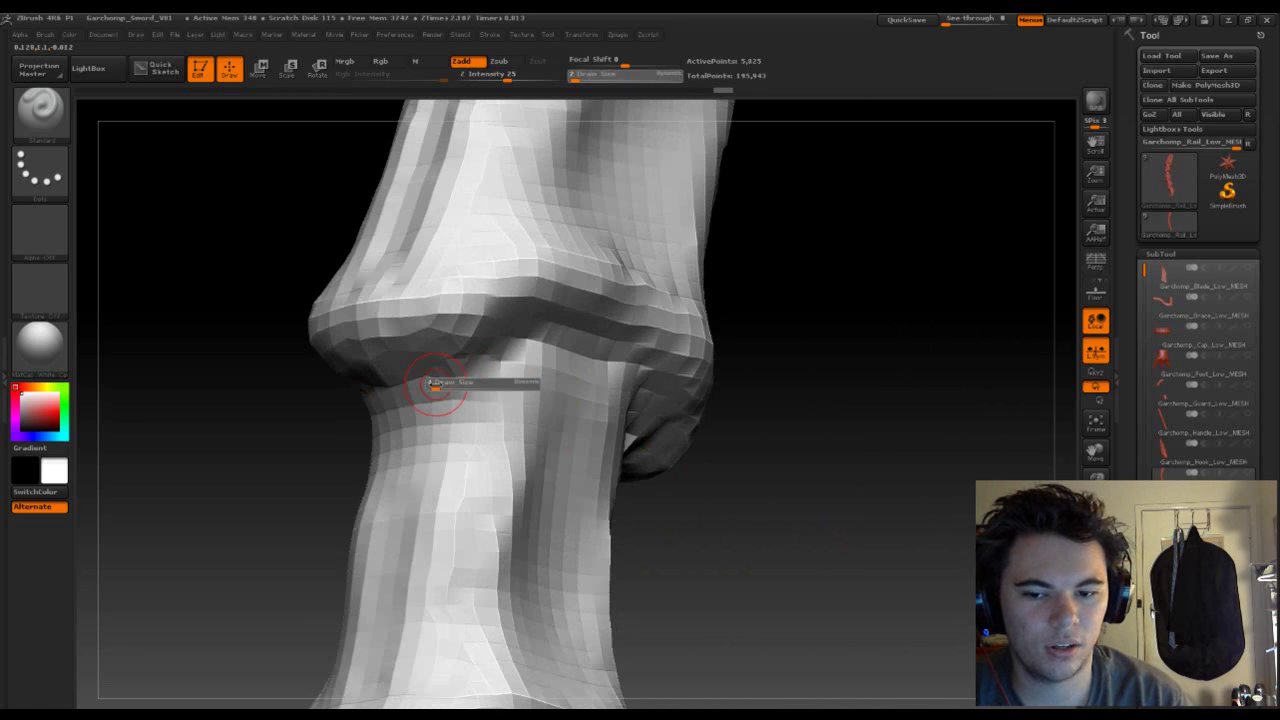
left_click(432, 384)
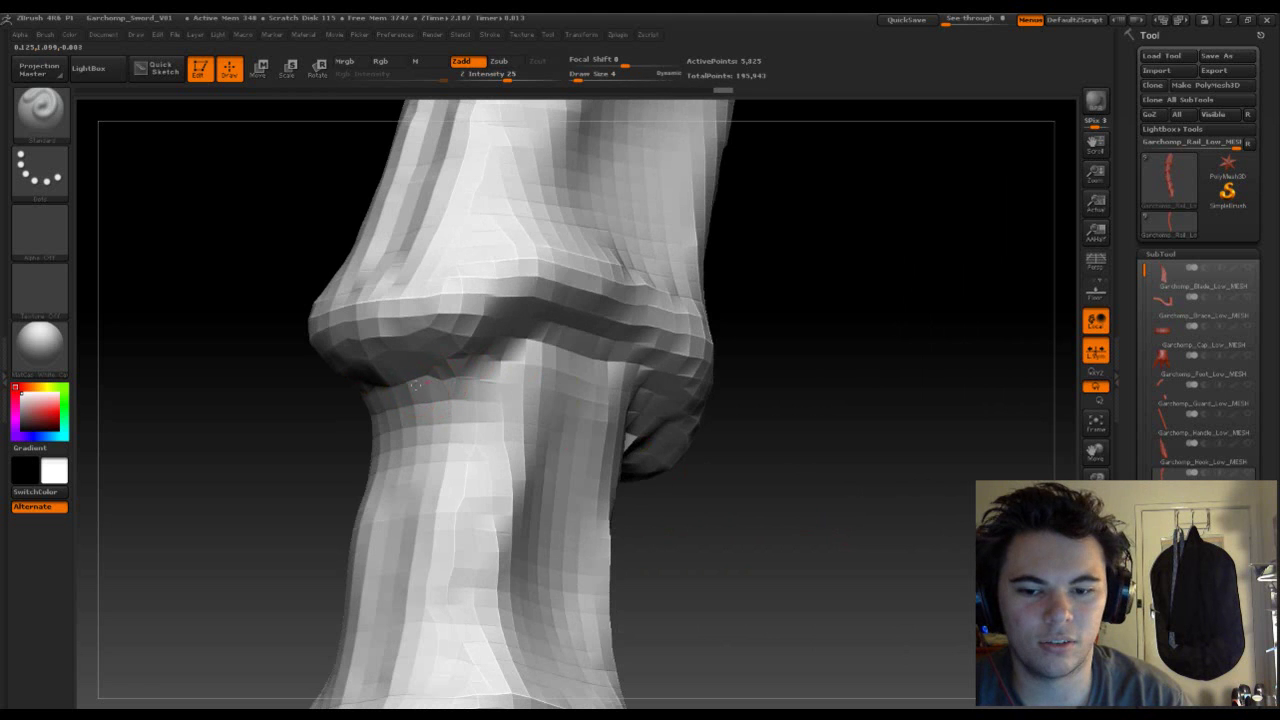
left_click_drag(415, 385, 478, 345)
left_click_drag(847, 372, 700, 390)
mouse_move(515, 357)
left_mouse_down()
mouse_move(655, 360)
mouse_move(745, 425)
left_mouse_up()
mouse_move(878, 438)
left_mouse_down()
mouse_move(508, 517)
mouse_move(715, 322)
mouse_move(714, 143)
mouse_move(714, 266)
mouse_move(774, 249)
mouse_move(790, 399)
mouse_move(829, 380)
mouse_move(889, 294)
mouse_move(817, 323)
mouse_move(919, 176)
mouse_move(874, 286)
mouse_move(700, 317)
left_mouse_up()
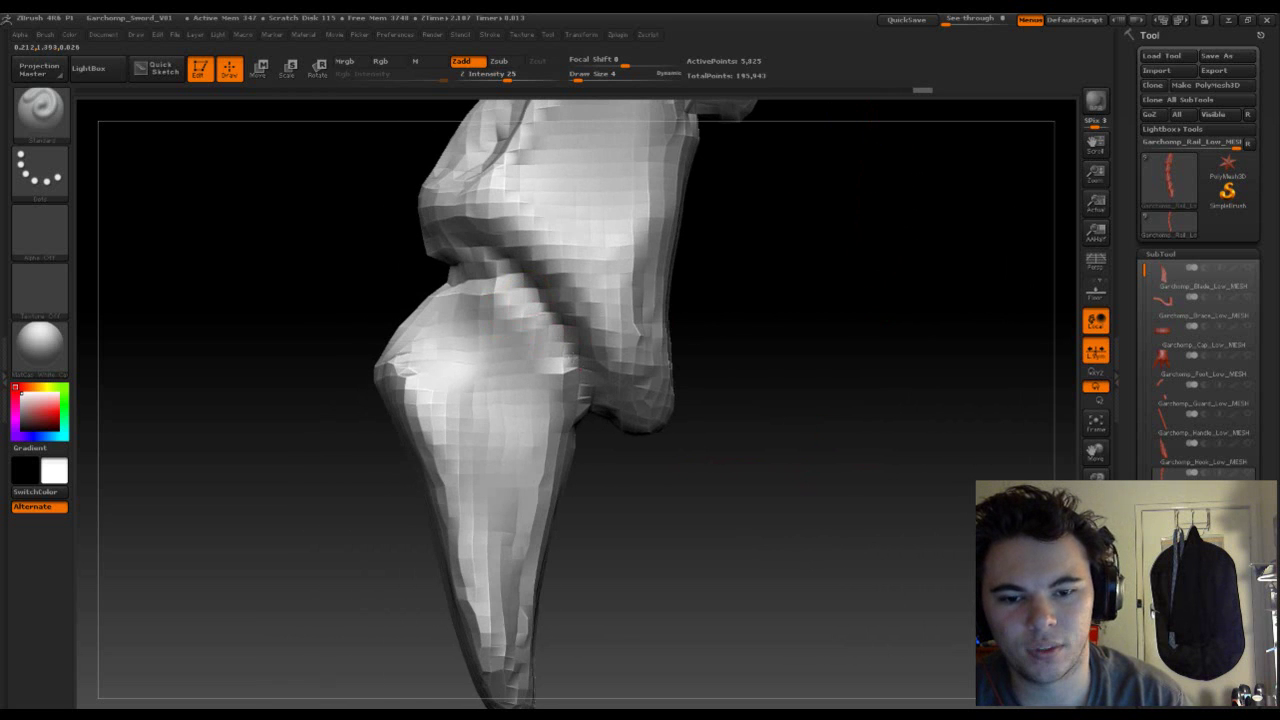
mouse_move(820, 307)
left_mouse_down()
mouse_move(863, 309)
mouse_move(874, 354)
mouse_move(726, 333)
mouse_move(780, 318)
left_mouse_up()
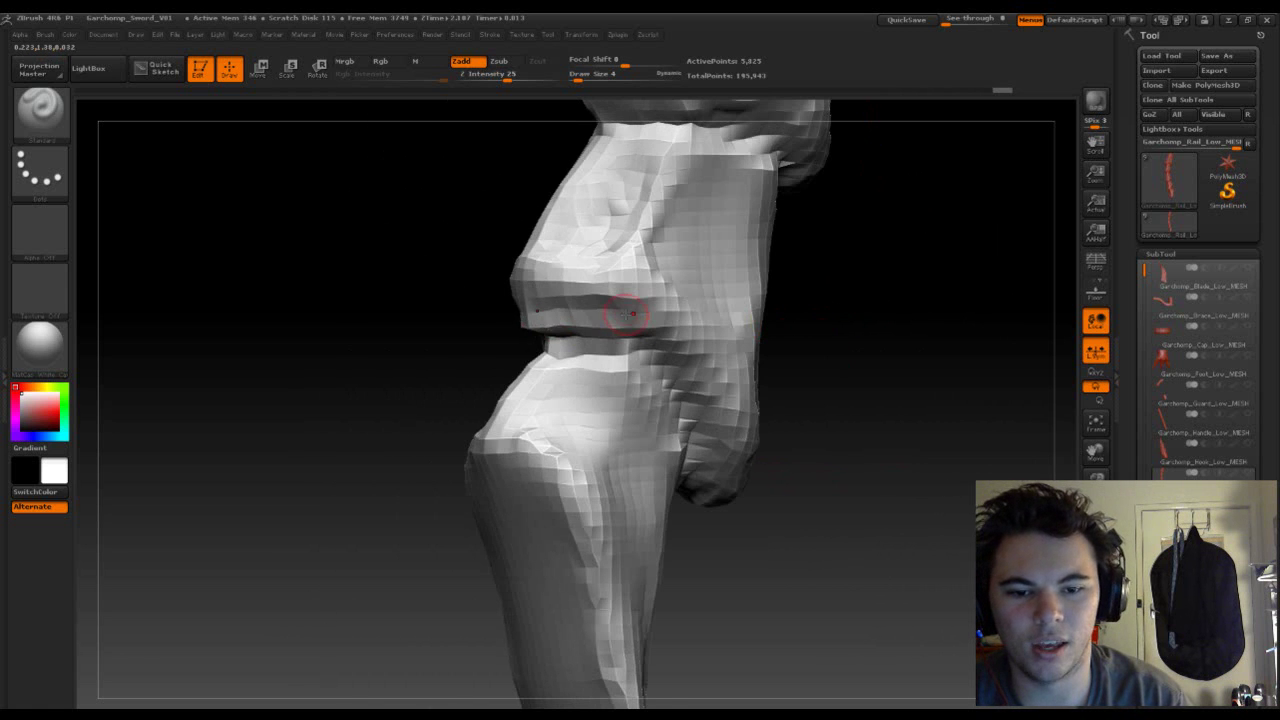
mouse_move(908, 389)
left_mouse_down()
mouse_move(871, 380)
mouse_move(988, 374)
left_mouse_up()
- Smooth the crease with a size 2 brush
key("s")
key("s")
key("shift")
key("shift")
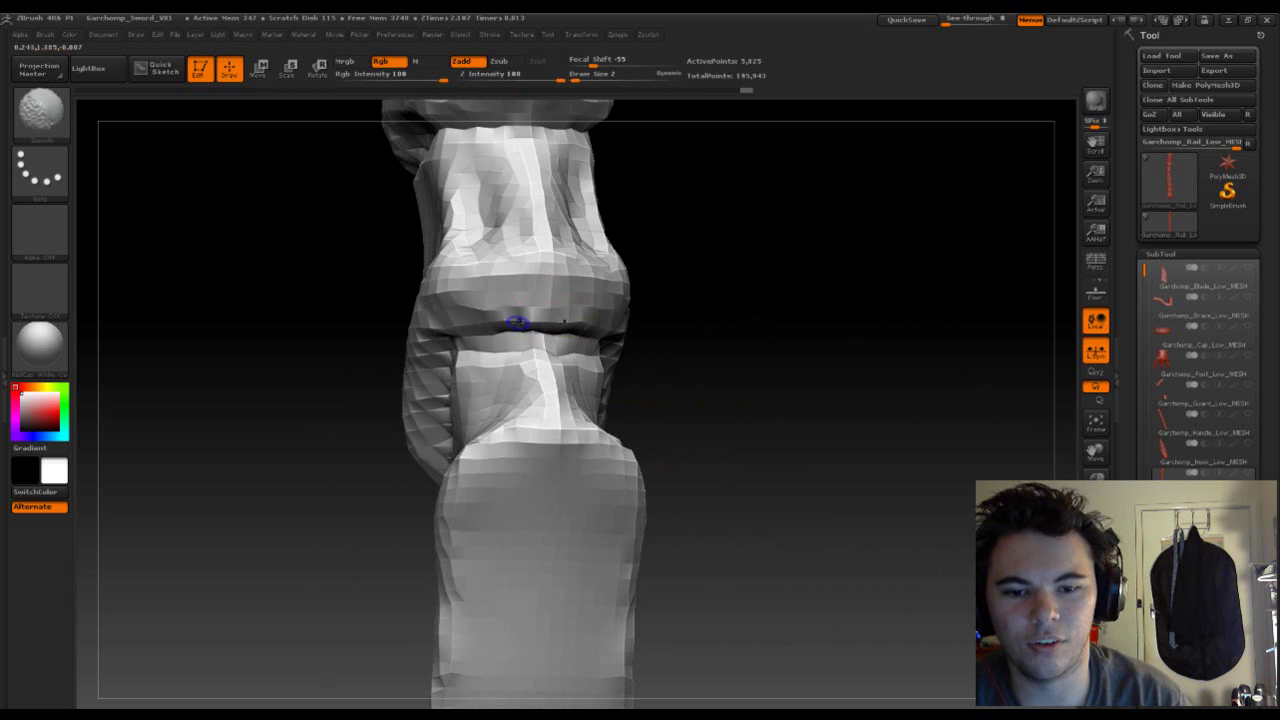
mouse_move(686, 301)
left_mouse_down()
mouse_move(829, 314)
mouse_move(703, 306)
mouse_move(843, 363)
mouse_move(783, 343)
left_mouse_up()
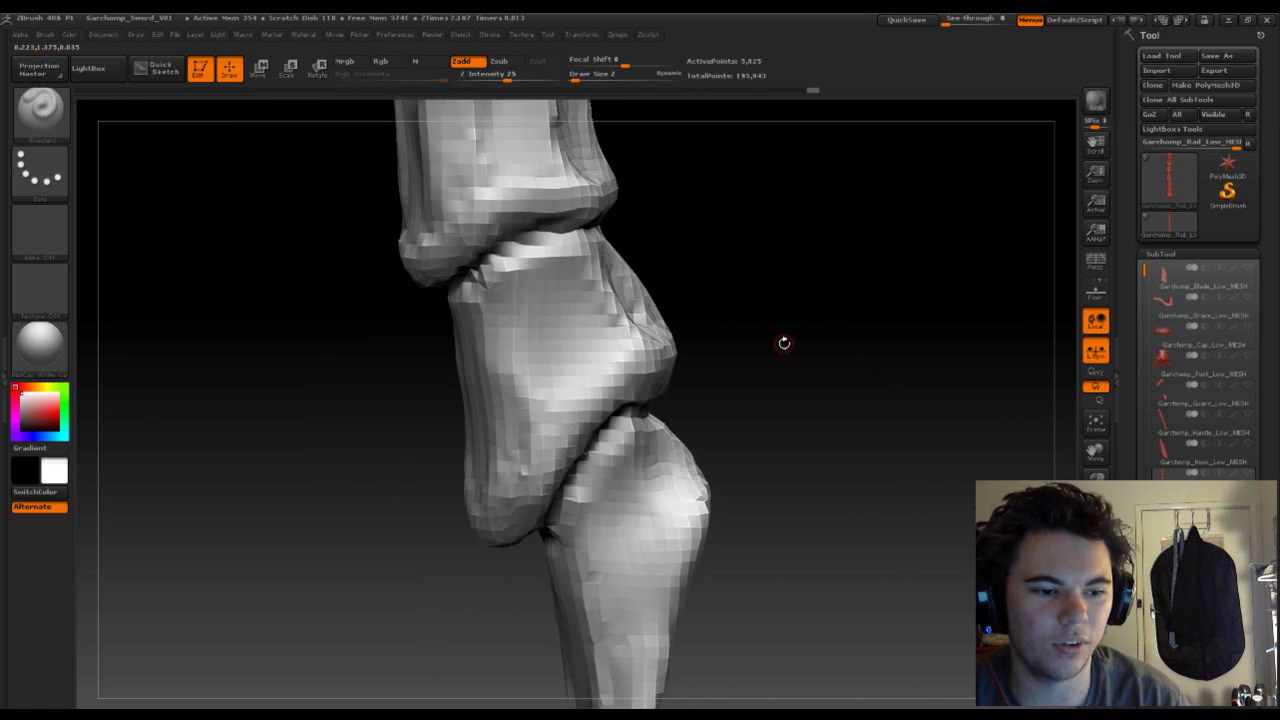
- Scroll the Tool palette to Geometry and expand the DynaMesh options for the rail
scroll(1136, 305, "down", 1)
scroll(1136, 305, "down", 5)
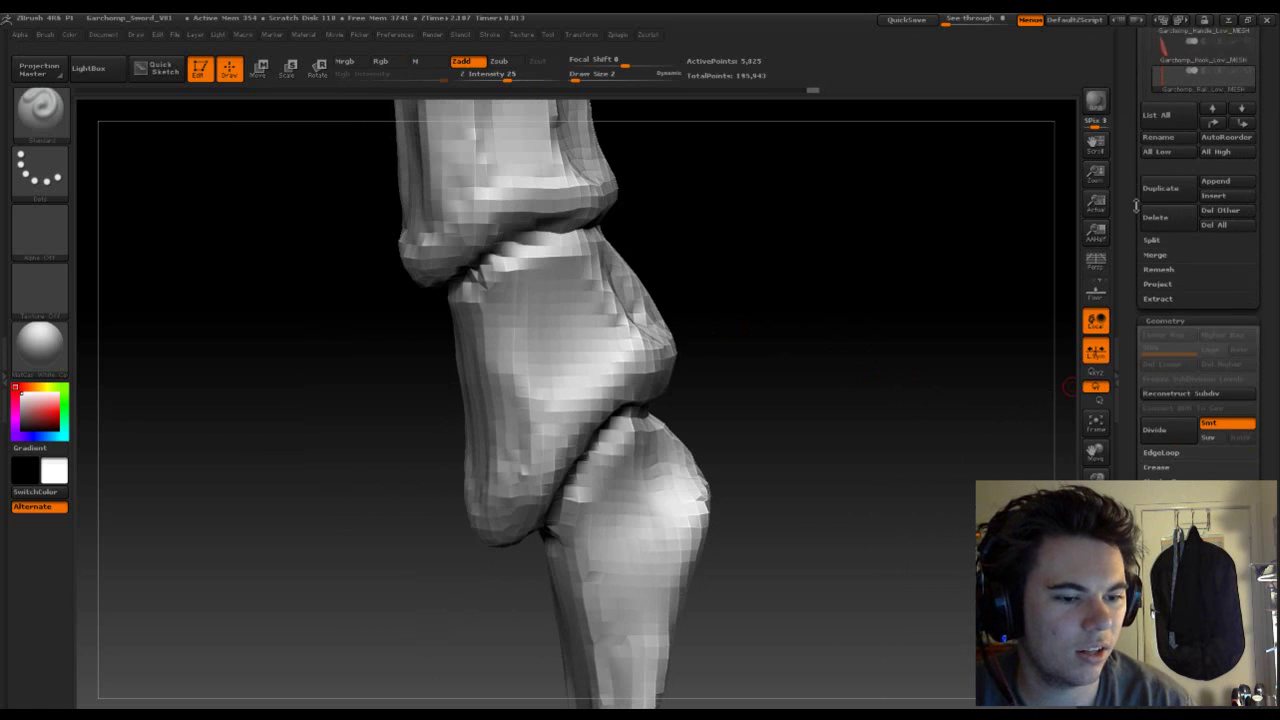
scroll(1137, 247, "down", 4)
mouse_move(832, 401)
left_mouse_down("alt")
mouse_move(846, 397)
mouse_move(839, 312)
mouse_move(861, 422)
mouse_move(846, 406)
mouse_move(962, 437)
left_mouse_up("alt")
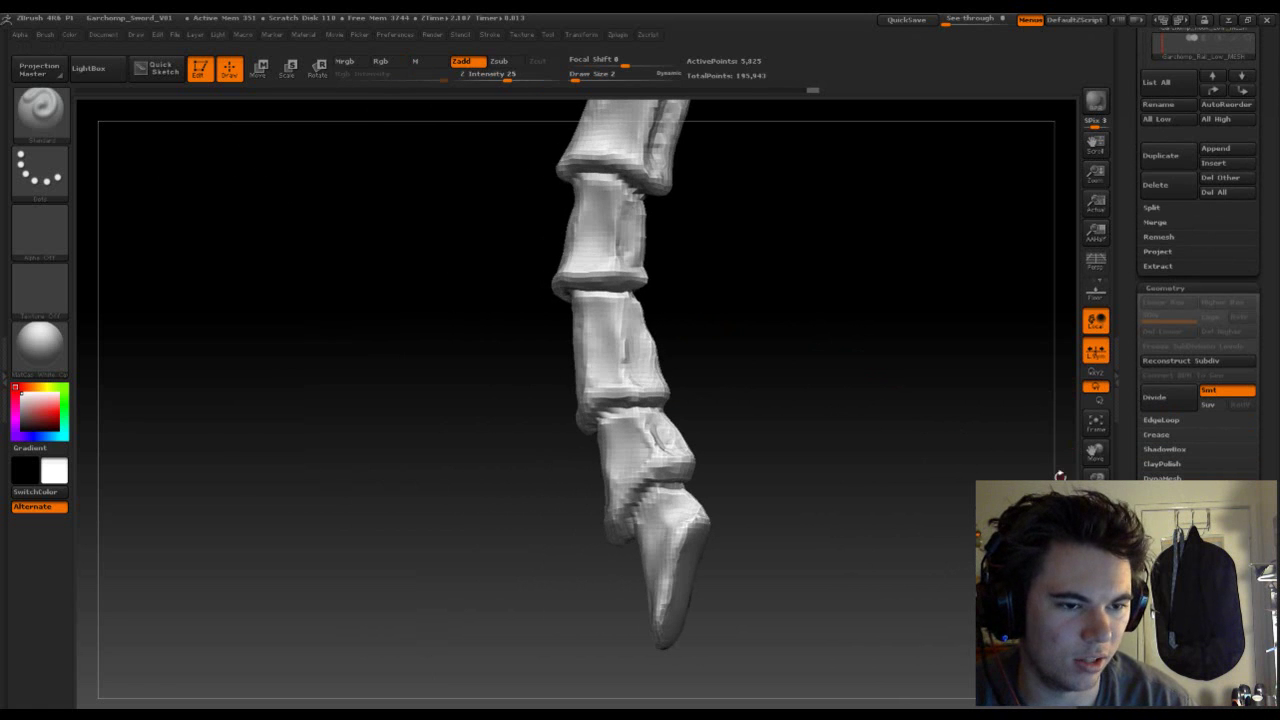
scroll(1124, 462, "down", 2)
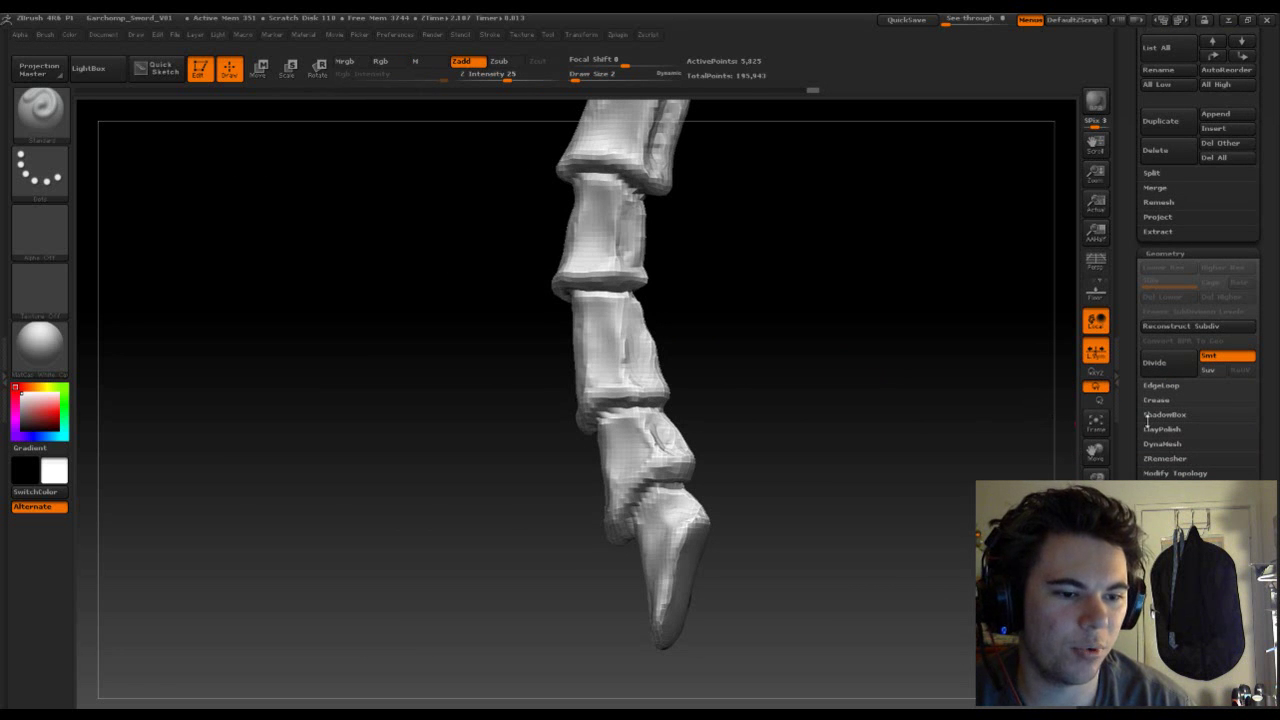
left_click(1164, 443)
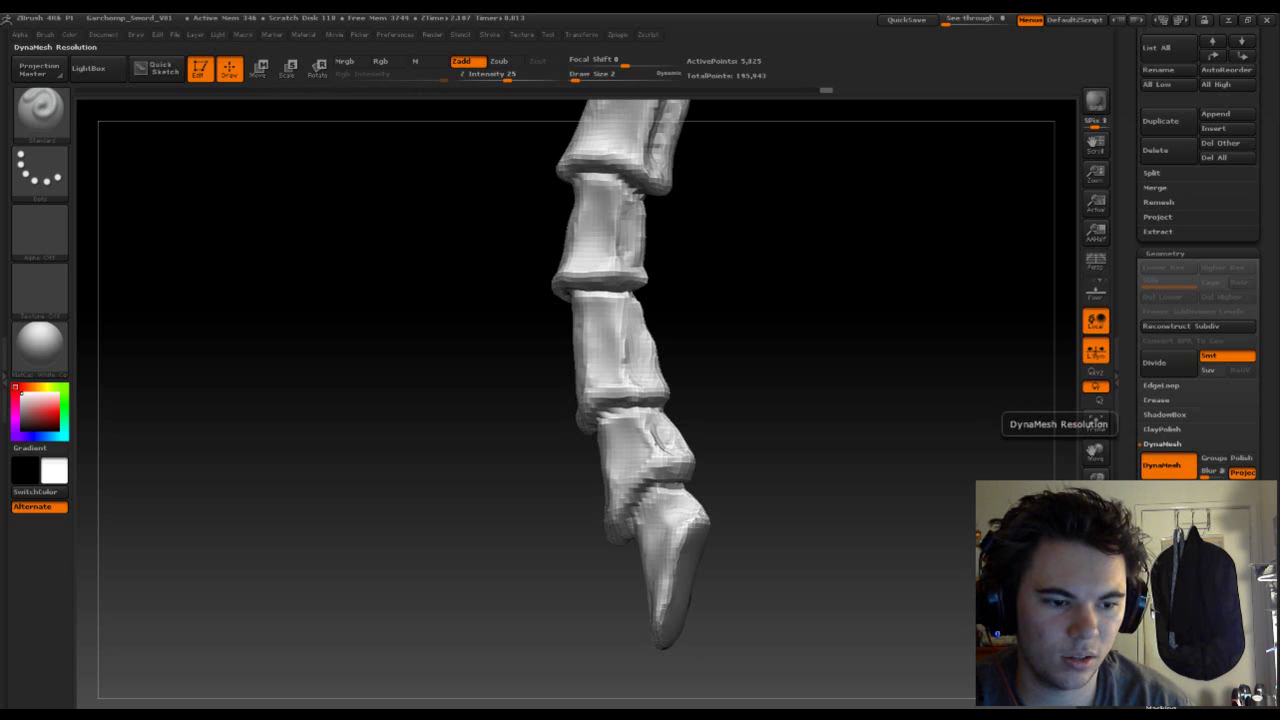
- DynaMesh the rail into a denser mesh and switch to ClayBuildup at Draw Size 5
left_click_drag(817, 326, 846, 462, "ctrl")
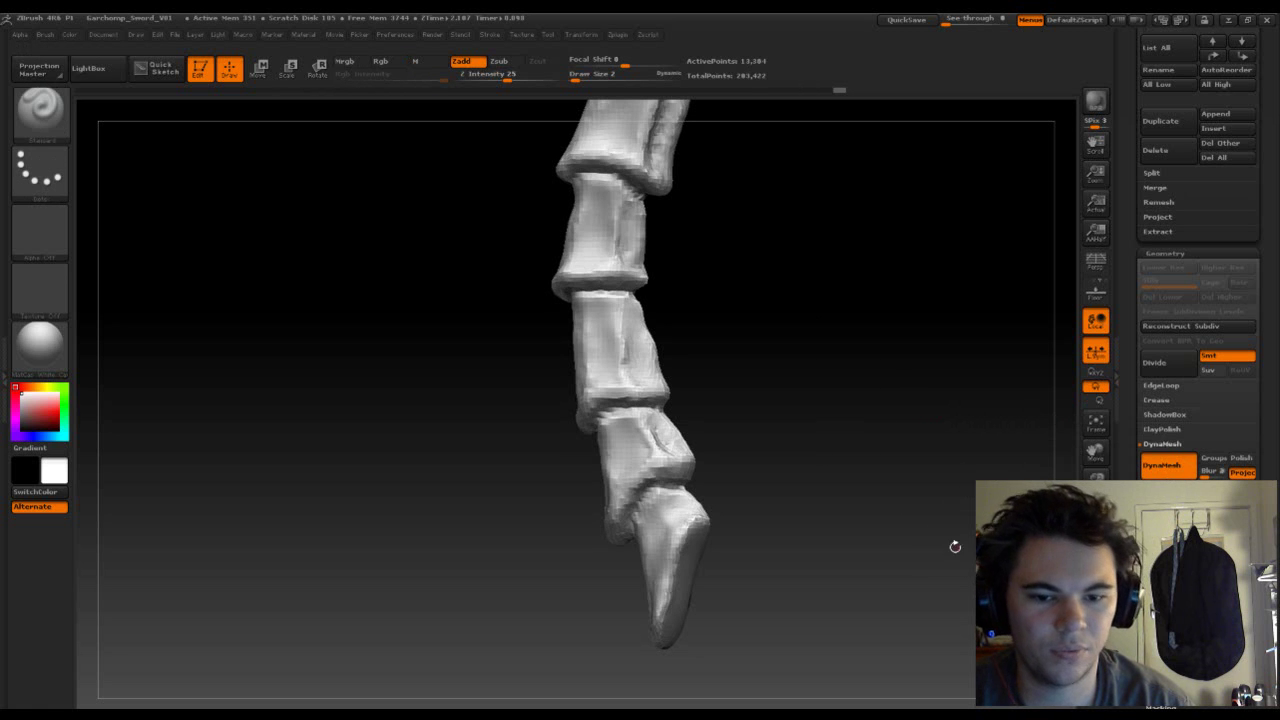
mouse_move(782, 436)
left_mouse_down()
mouse_move(817, 403)
mouse_move(869, 502)
mouse_move(920, 494)
left_mouse_up()
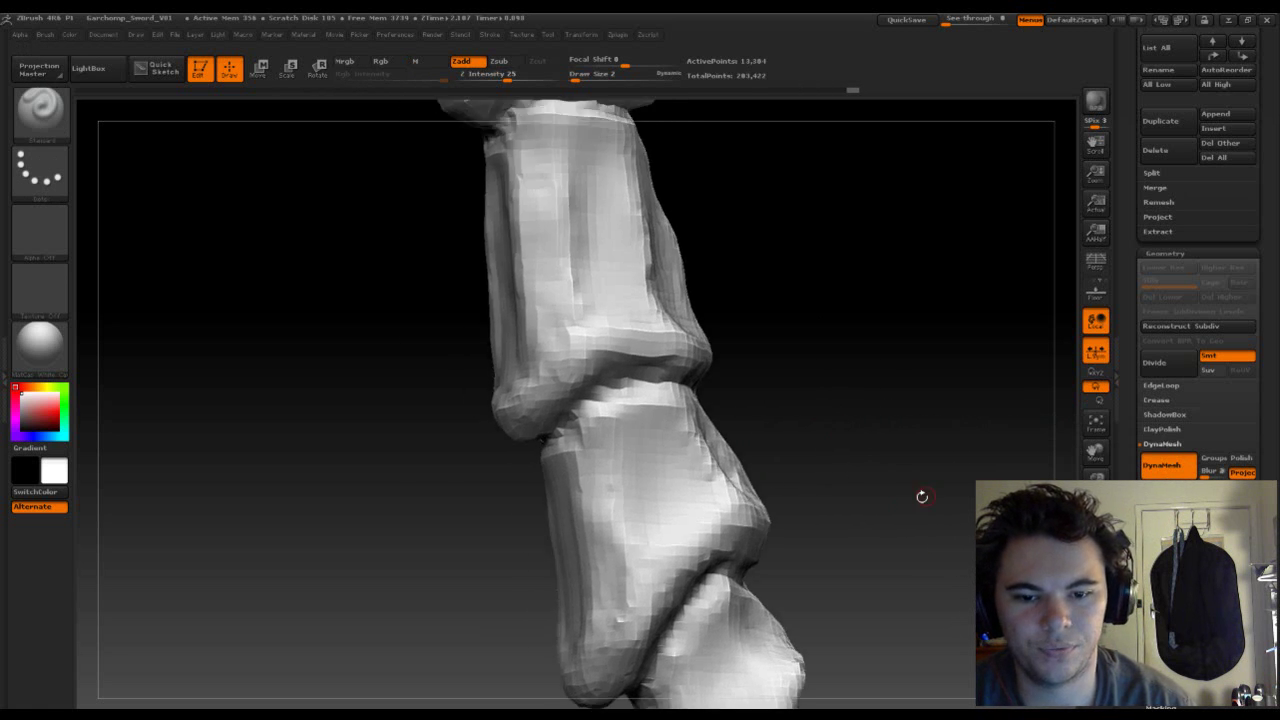
key("b")
key("c")
key("b")
key("s")
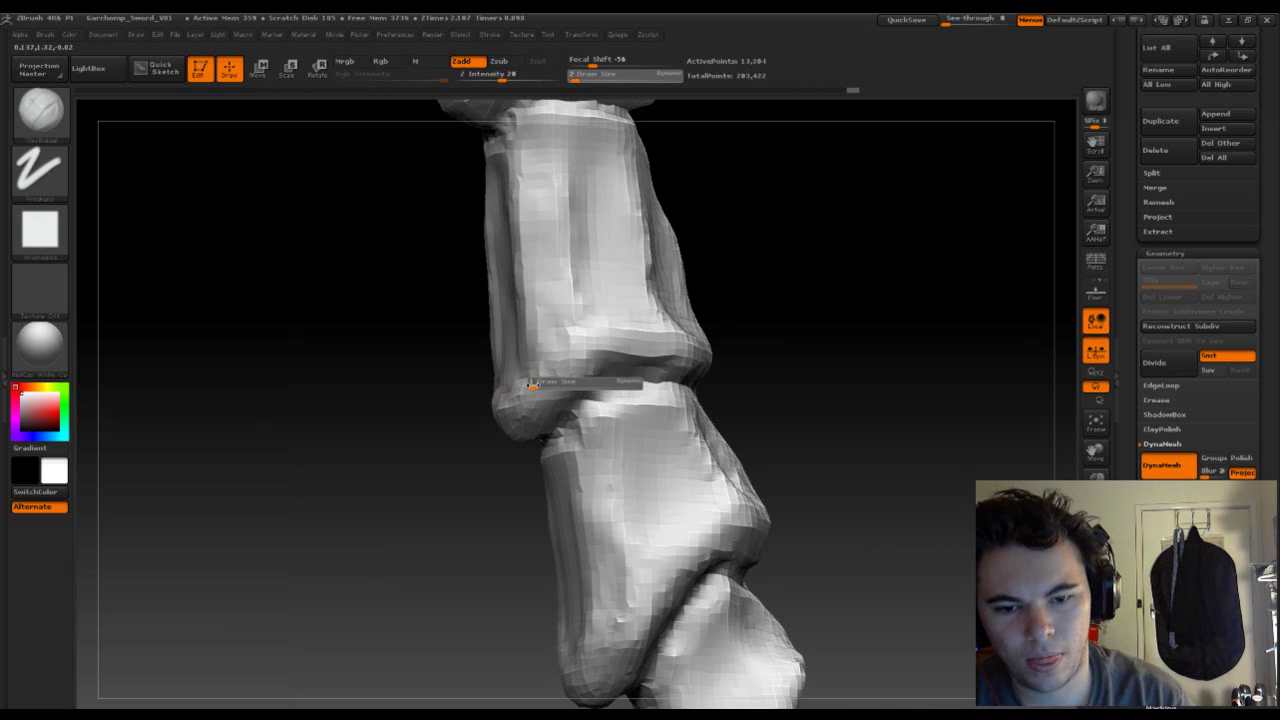
left_click(537, 386)
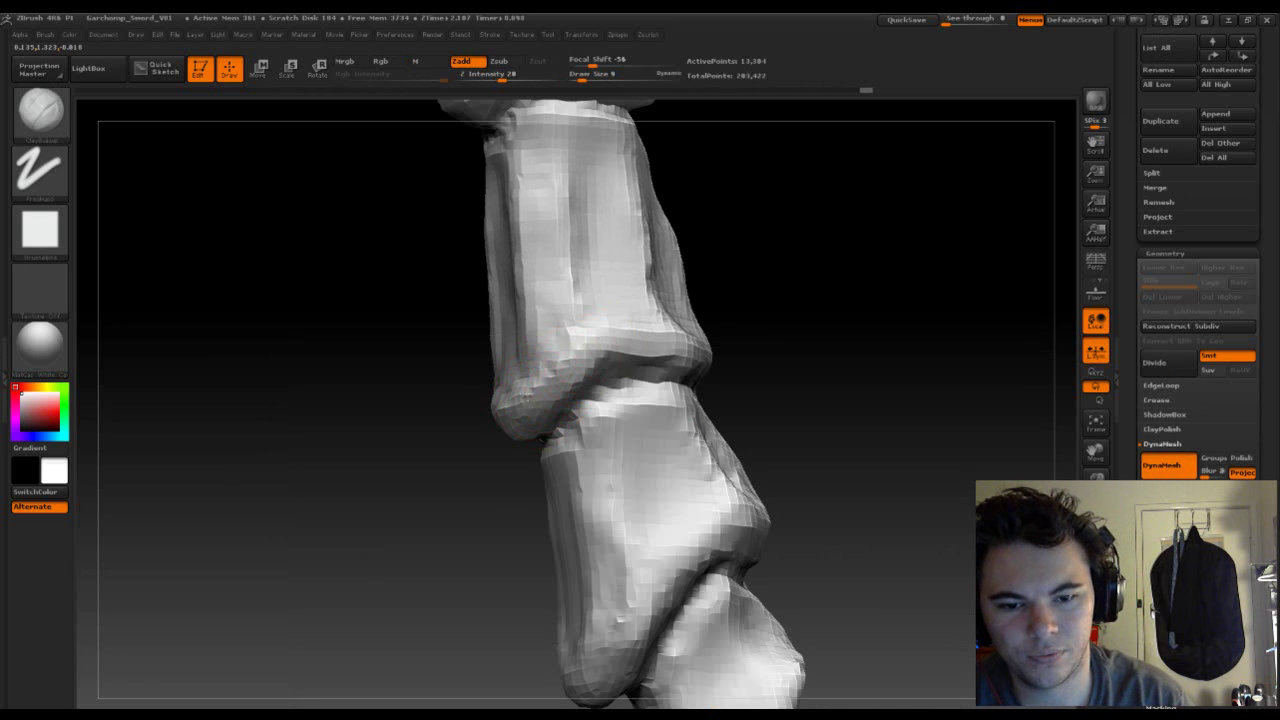
- Build up clay along the crease below the upper segment, checking several views
mouse_move(575, 417)
left_mouse_down()
mouse_move(679, 350)
mouse_move(728, 386)
left_mouse_up()
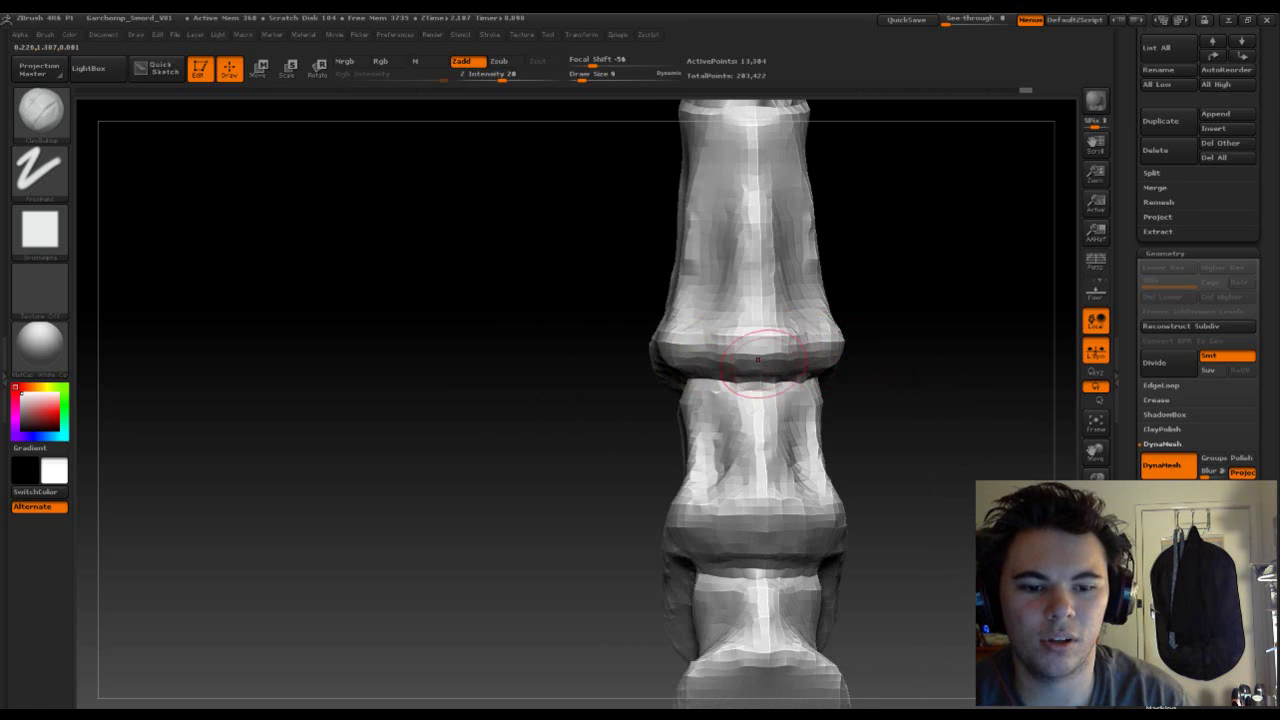
left_click_drag(920, 345, 985, 403)
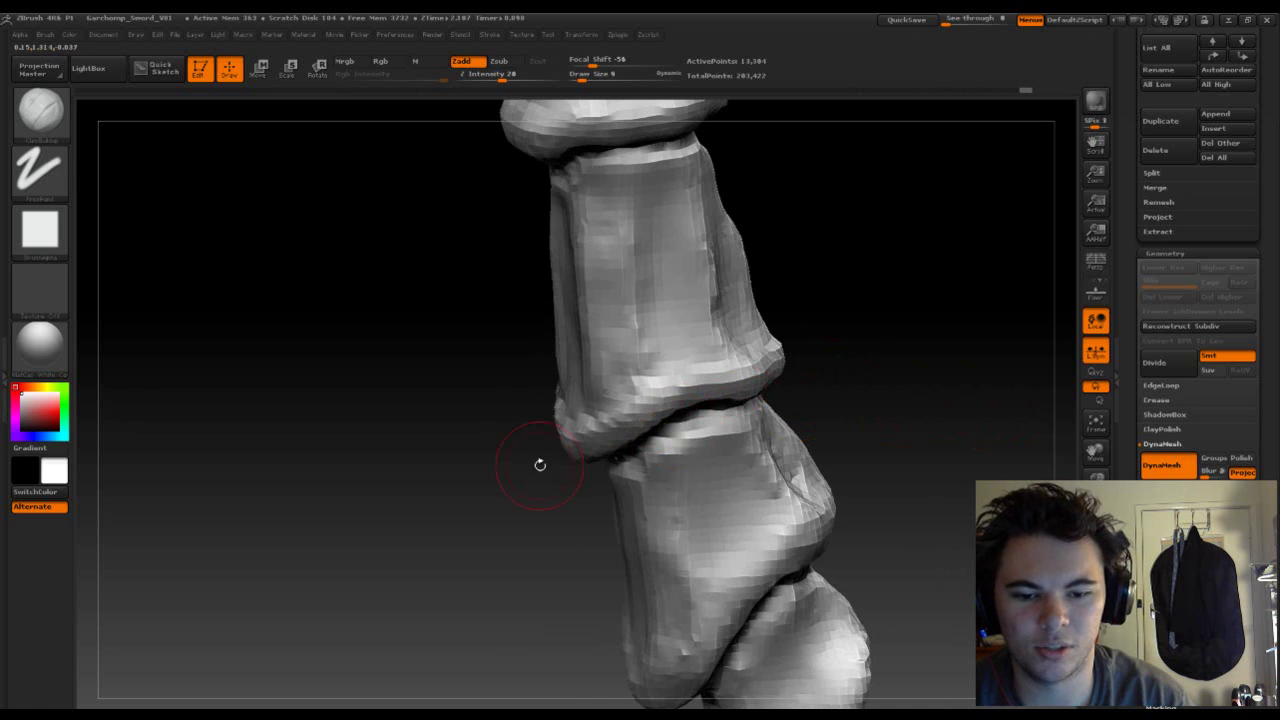
left_click_drag(540, 465, 586, 451, "shift")
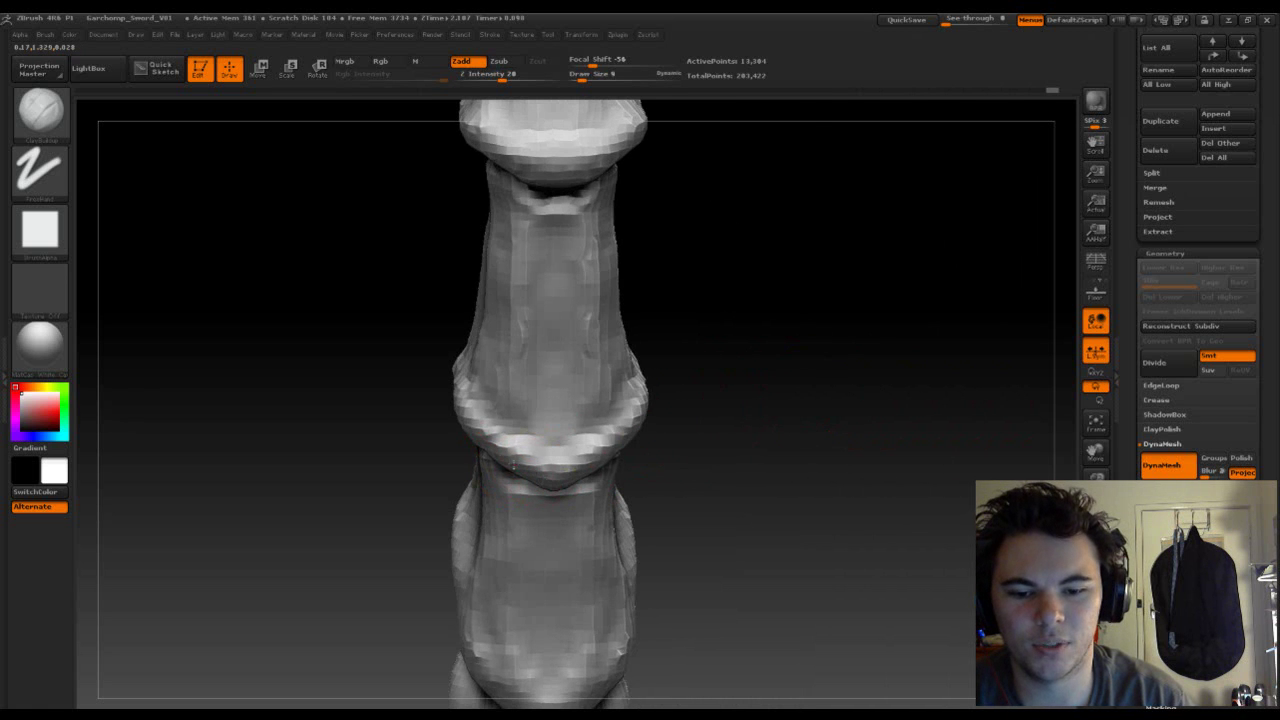
mouse_move(737, 420)
left_mouse_down()
mouse_move(609, 295)
mouse_move(680, 357)
left_mouse_up()
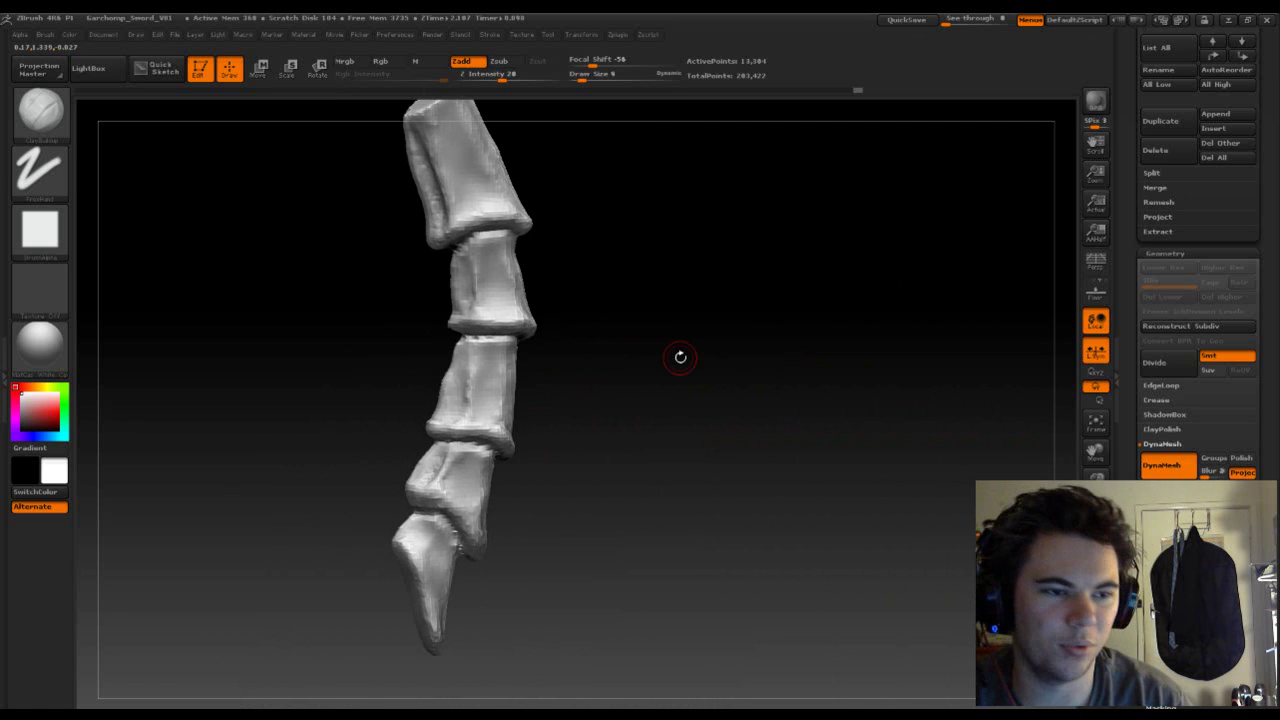
mouse_move(622, 413)
left_mouse_down()
mouse_move(596, 415)
mouse_move(615, 417)
mouse_move(648, 517)
mouse_move(623, 546)
mouse_move(680, 480)
mouse_move(707, 550)
mouse_move(400, 386)
left_mouse_up()
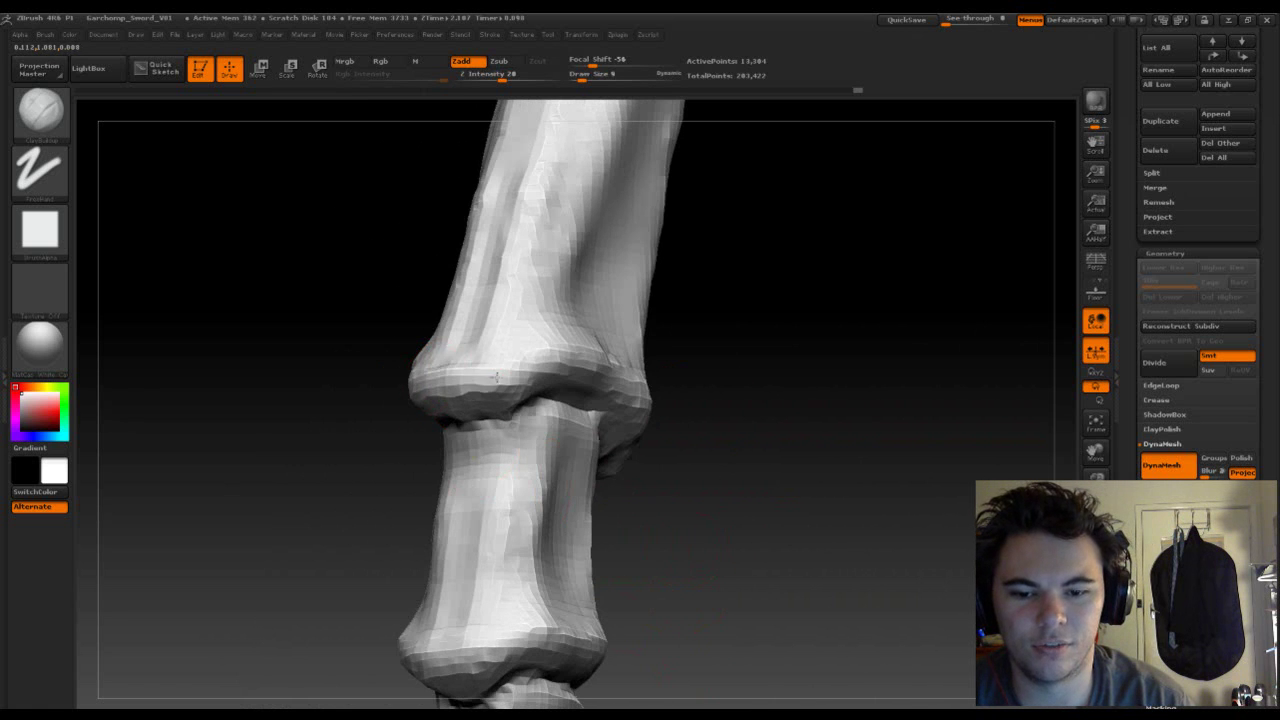
left_click_drag(620, 360, 731, 410)
mouse_move(817, 437)
left_mouse_down()
mouse_move(943, 463)
mouse_move(871, 511)
mouse_move(846, 403)
left_mouse_up()
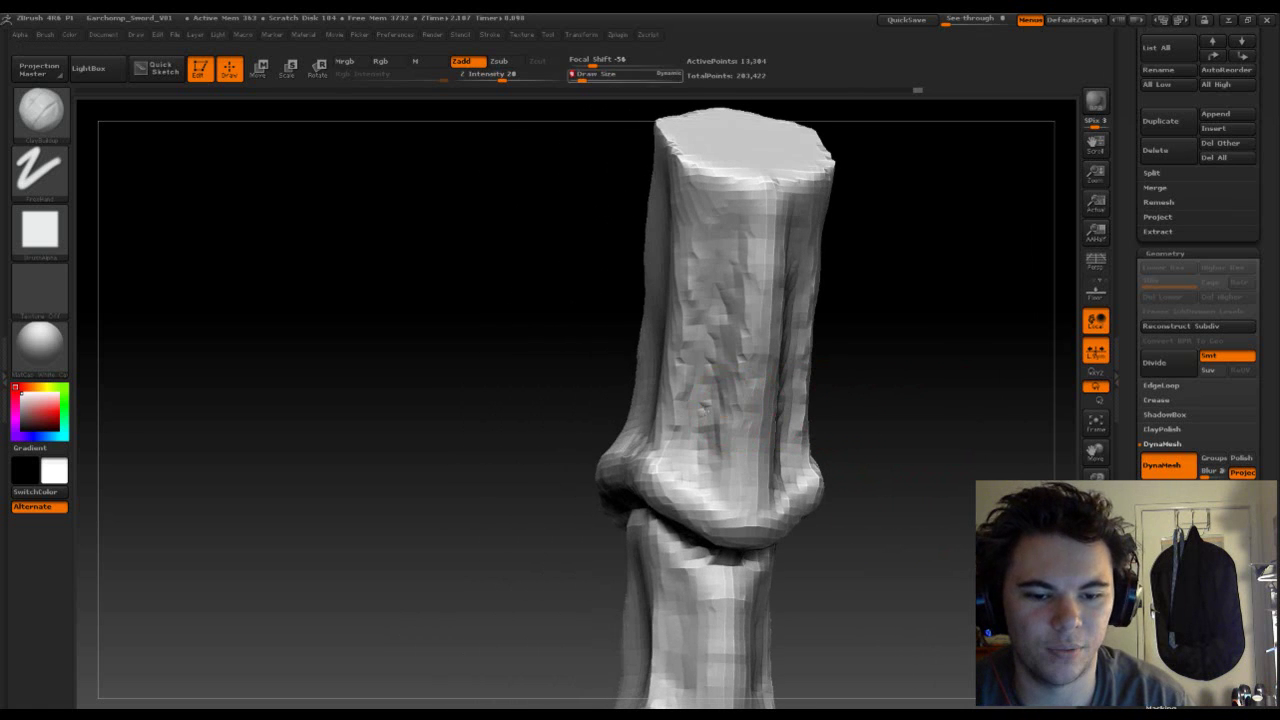
- Drop to Draw Size 4 and re-sculpt the crease down the segment's right side
key("s")
left_click(705, 410)
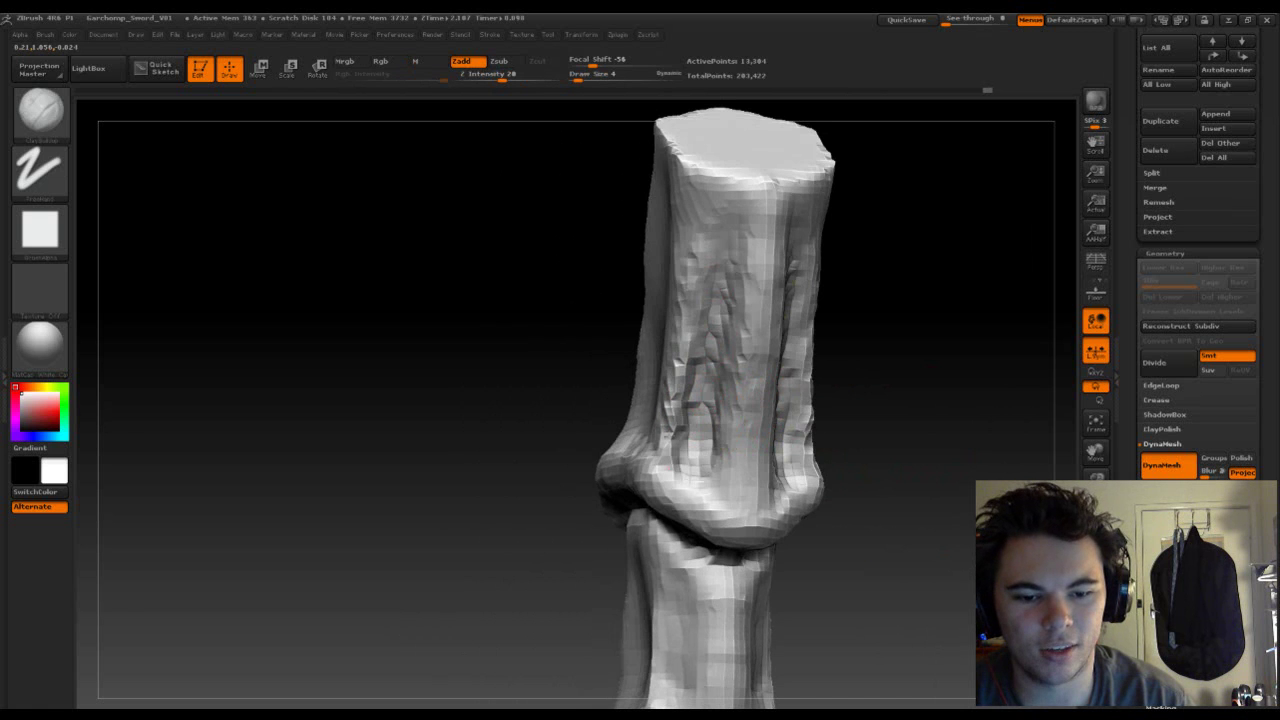
mouse_move(832, 418)
left_mouse_down()
mouse_move(942, 394)
mouse_move(891, 289)
mouse_move(851, 357)
mouse_move(630, 480)
left_mouse_up()
mouse_move(662, 290)
left_mouse_down()
mouse_move(601, 505)
mouse_move(656, 270)
left_mouse_up()
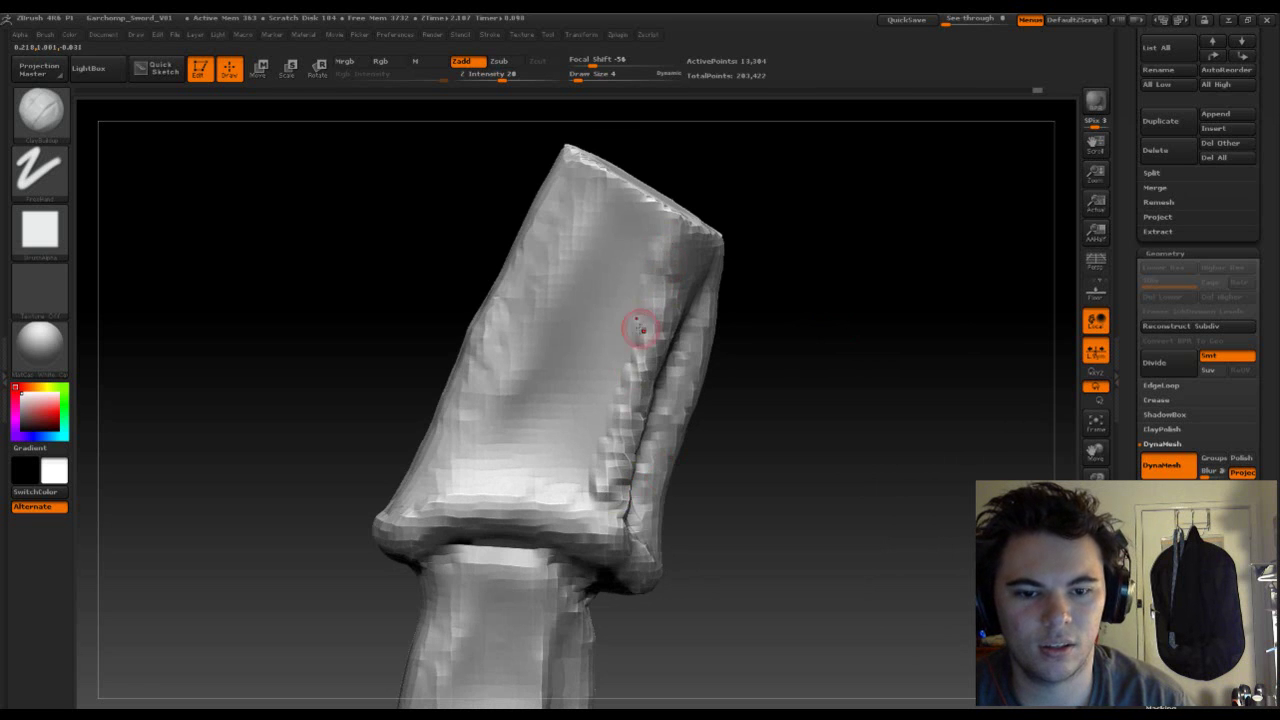
- Smooth the segment's top face, then set the brush size to 5
key("shift")
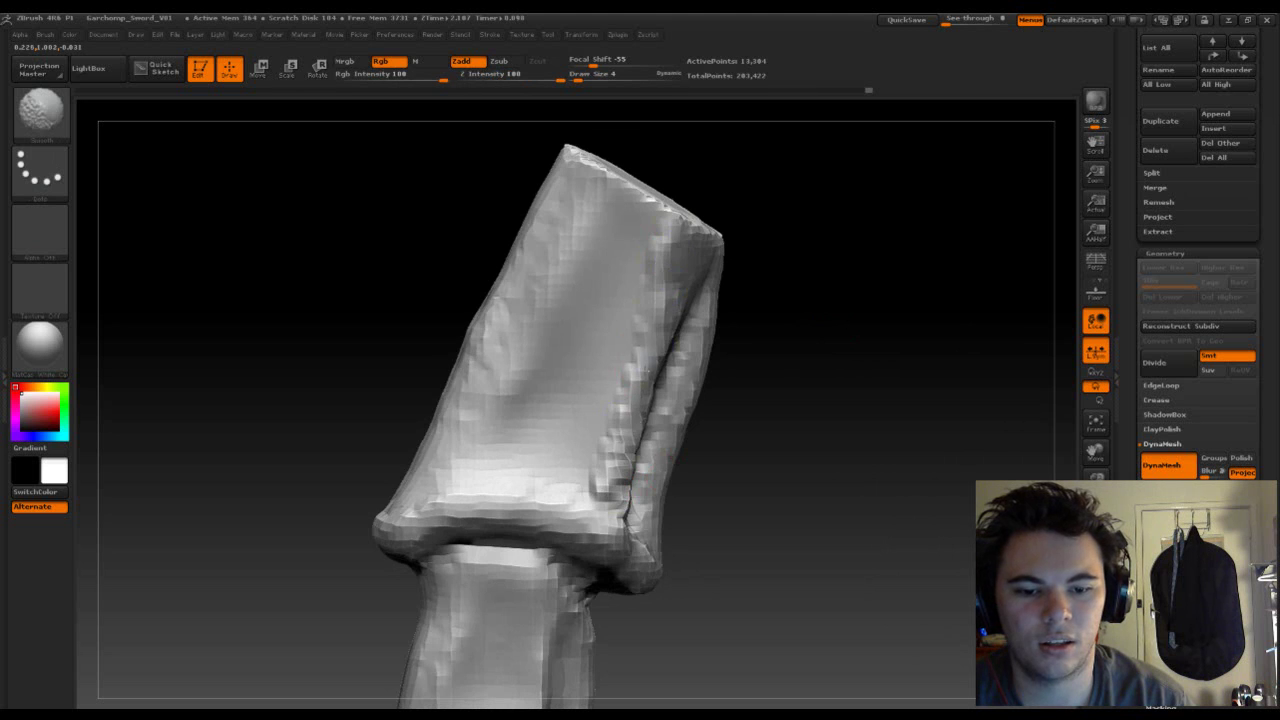
left_click_drag(771, 400, 606, 486)
mouse_move(872, 354)
left_mouse_down()
mouse_move(826, 337)
mouse_move(826, 314)
mouse_move(717, 306)
mouse_move(757, 306)
mouse_move(655, 330)
mouse_move(674, 320)
mouse_move(700, 331)
mouse_move(724, 370)
mouse_move(771, 534)
left_mouse_up()
key("s")
key("s")
key("5")
key("Return")
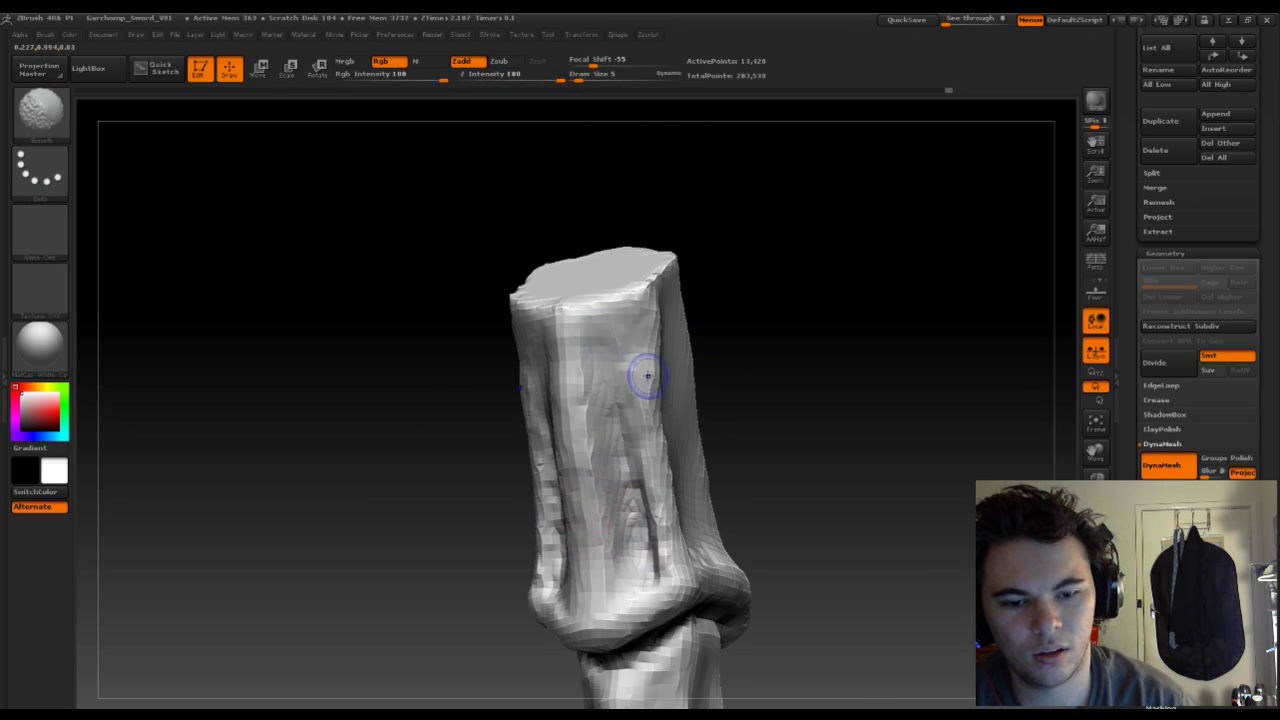
left_click_drag(540, 480, 667, 292, "shift")
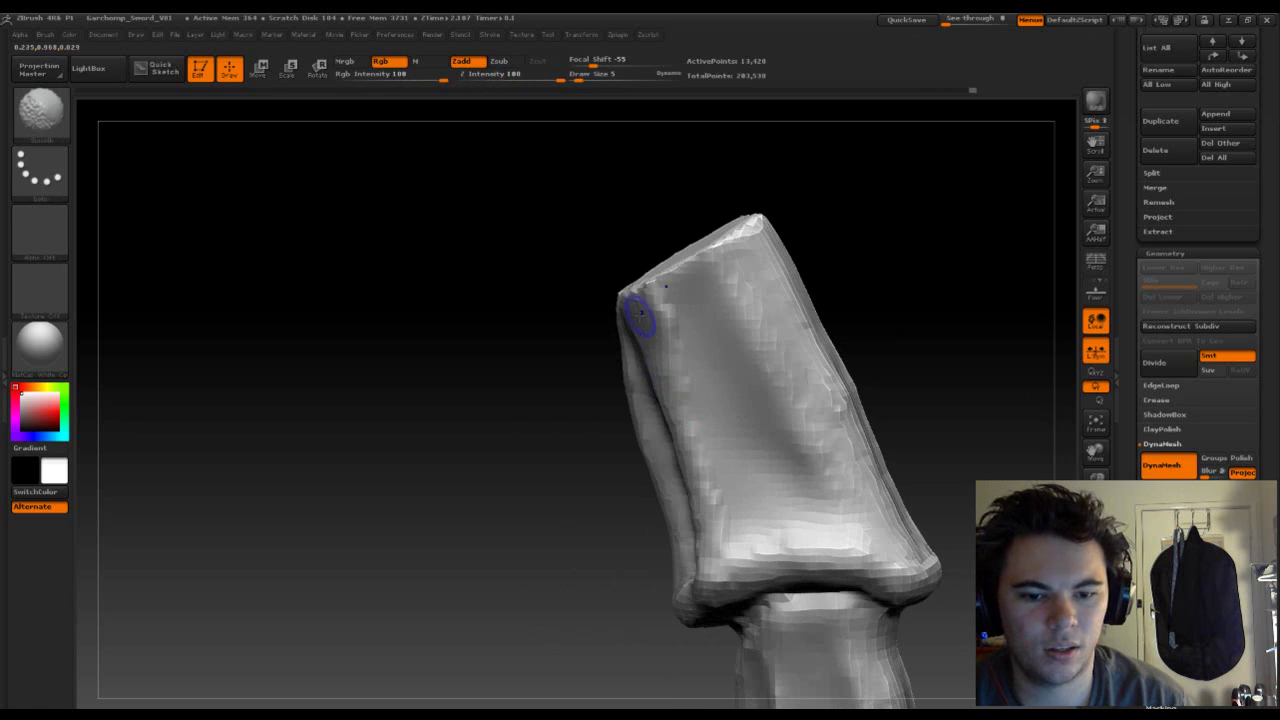
- Return to the ClayBuildup brush and smooth out the joint crease
key("b")
key("c")
key("b")
mouse_move(940, 371)
left_mouse_down()
mouse_move(777, 277)
mouse_move(784, 296)
left_mouse_up()
key("b")
key("s")
key("t")
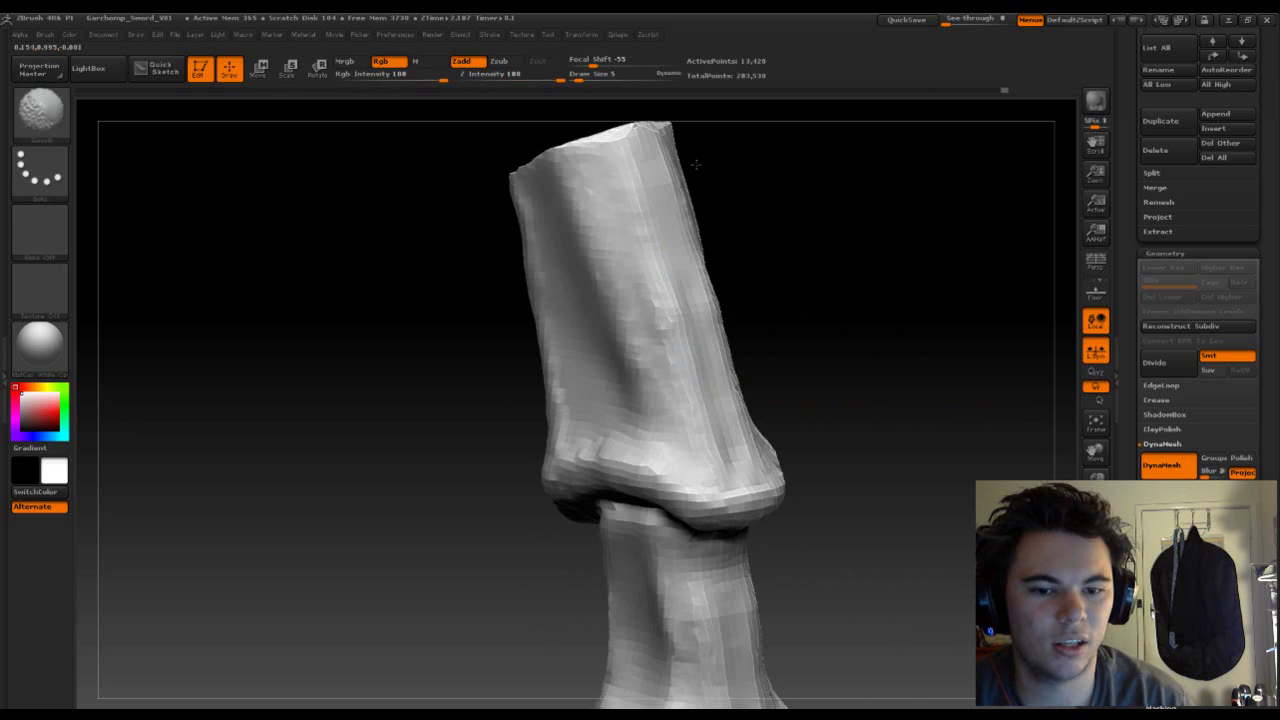
left_click_drag(811, 331, 723, 232)
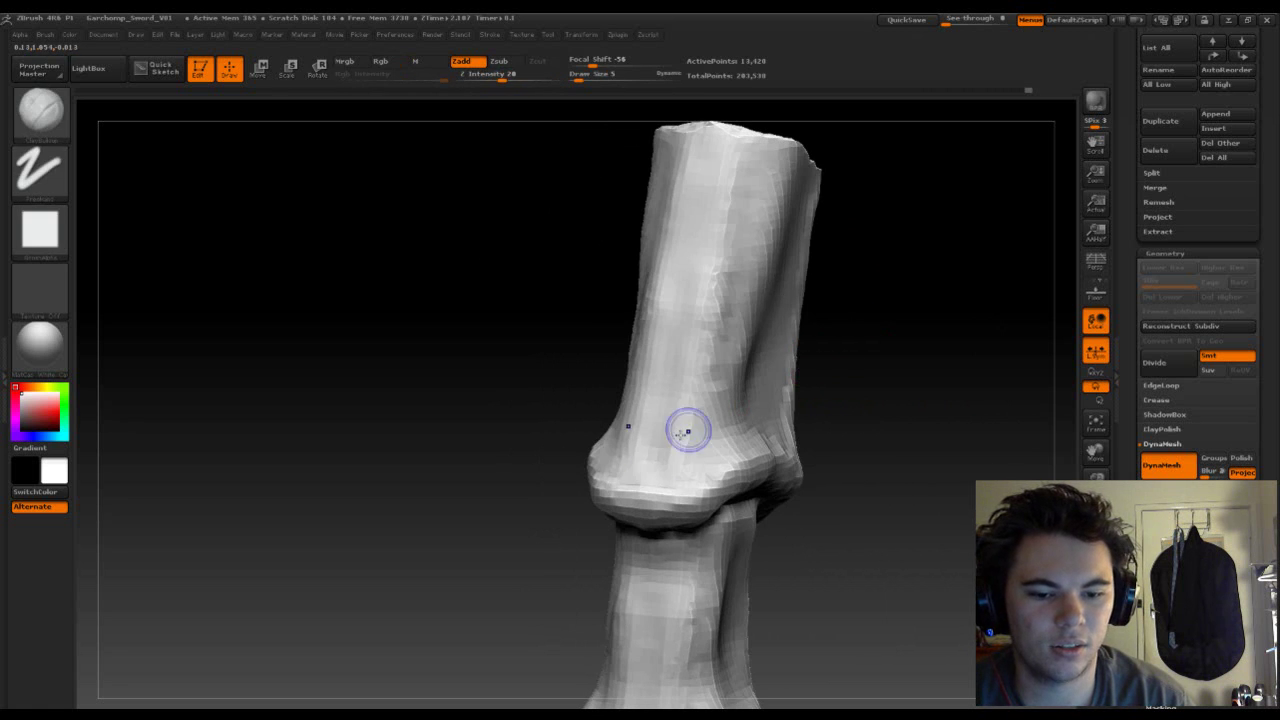
key("b")
key("c")
key("b")
mouse_move(830, 200)
left_mouse_down()
mouse_move(914, 263)
mouse_move(860, 330)
mouse_move(731, 349)
mouse_move(844, 498)
mouse_move(871, 471)
mouse_move(689, 485)
left_mouse_up()
left_click_drag(534, 517, 508, 518, "shift")
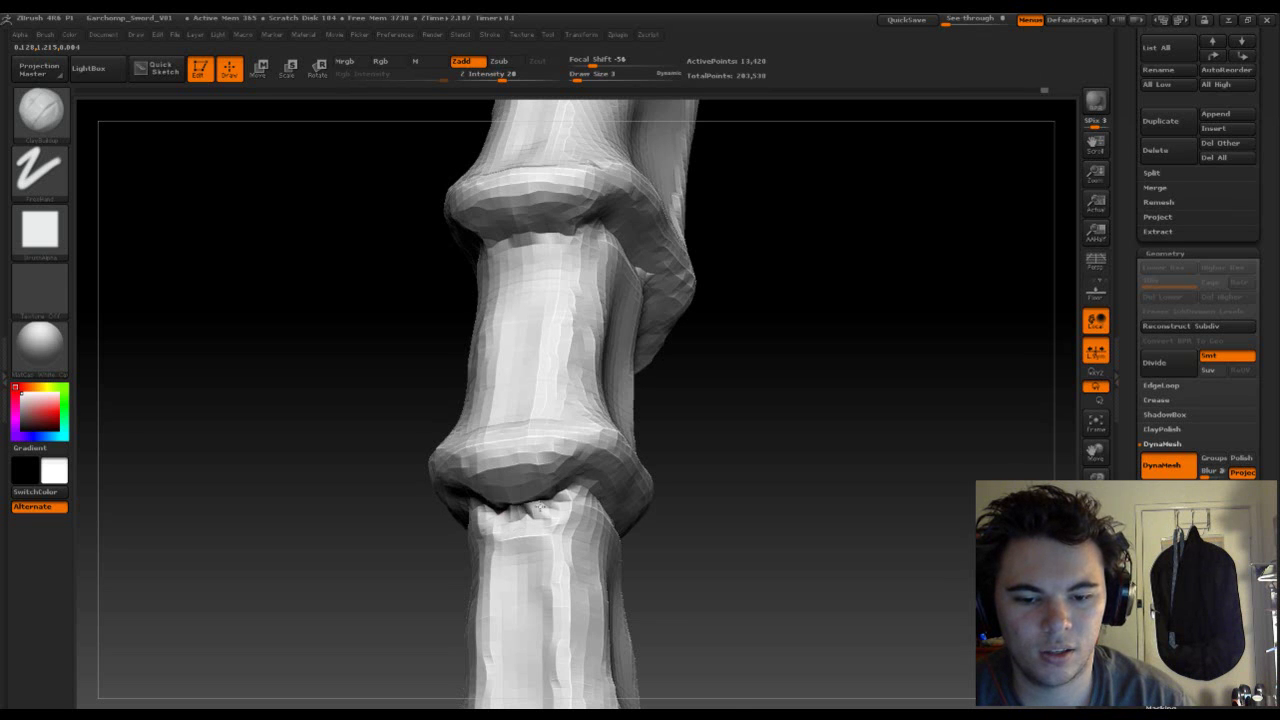
left_click_drag(790, 455, 623, 470)
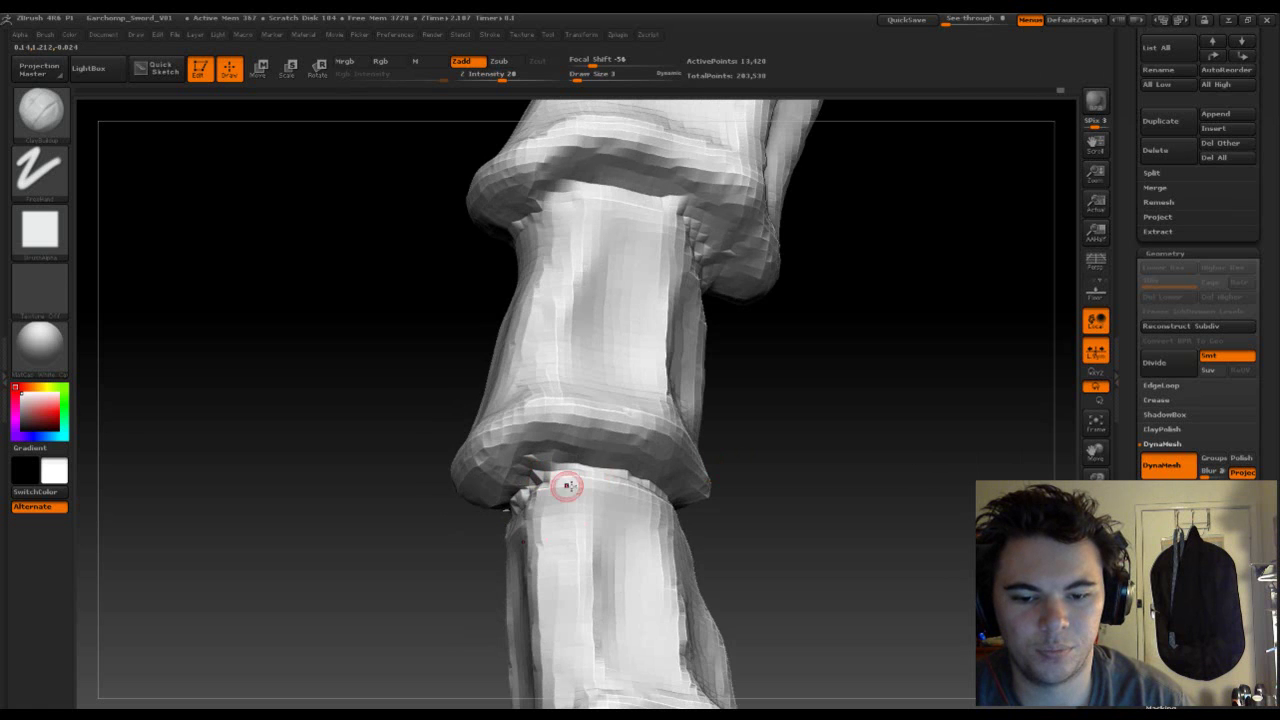
- Shift-smooth the joint creases from straight-on and angled side views
key("shift")
left_click_drag(750, 478, 667, 472, "shift")
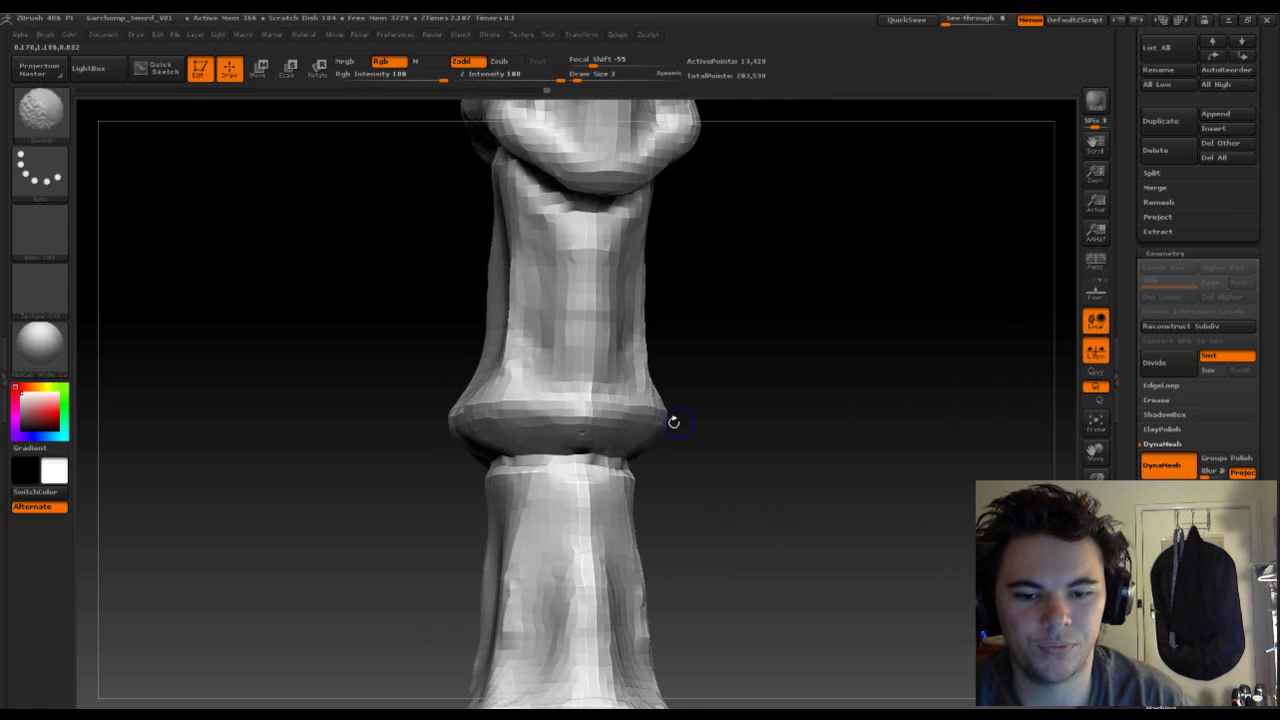
mouse_move(803, 426)
left_mouse_down()
mouse_move(663, 409)
mouse_move(686, 274)
mouse_move(723, 360)
mouse_move(797, 318)
mouse_move(814, 250)
mouse_move(937, 305)
mouse_move(806, 380)
left_mouse_up()
key("shift")
mouse_move(675, 483)
left_mouse_down()
mouse_move(772, 457)
mouse_move(657, 447)
mouse_move(689, 443)
mouse_move(706, 423)
mouse_move(694, 503)
left_mouse_up()
left_click_drag(580, 486, 568, 481)
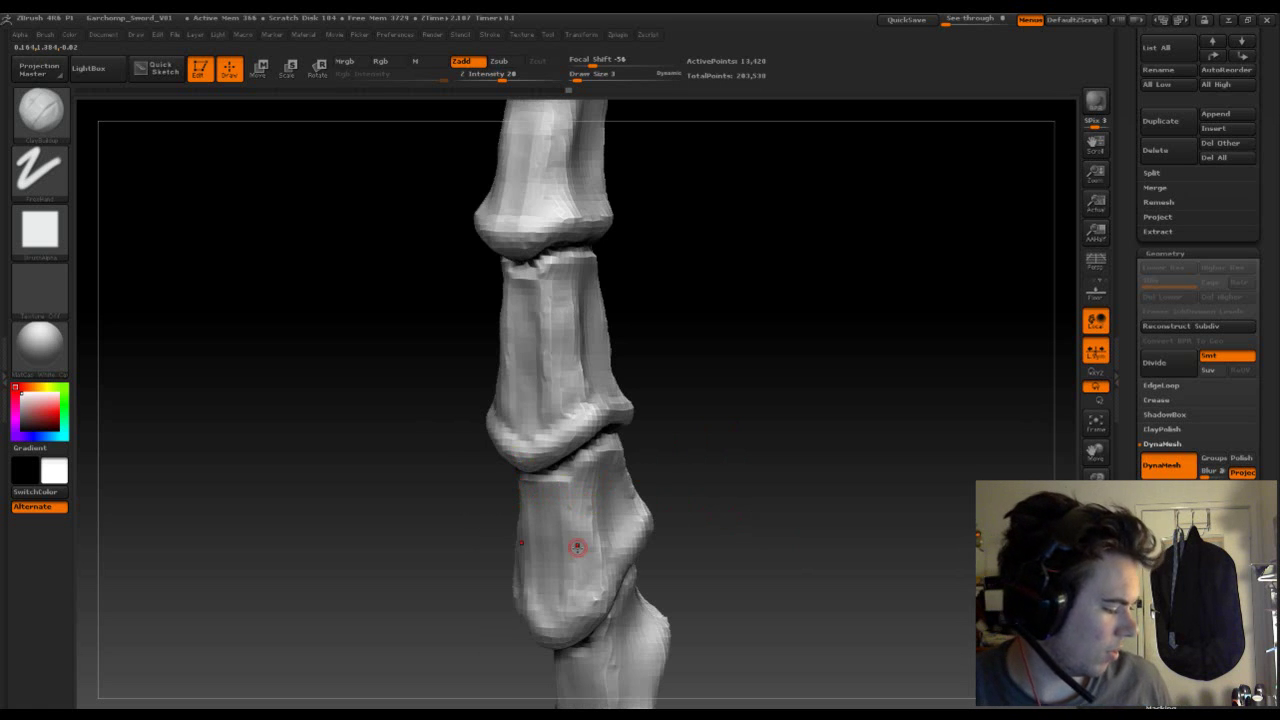
- Raise ridges along the knuckle's lower band
mouse_move(630, 370)
left_mouse_down()
mouse_move(695, 362)
mouse_move(666, 266)
mouse_move(680, 317)
mouse_move(706, 292)
mouse_move(711, 334)
mouse_move(486, 394)
left_mouse_up()
key("shift")
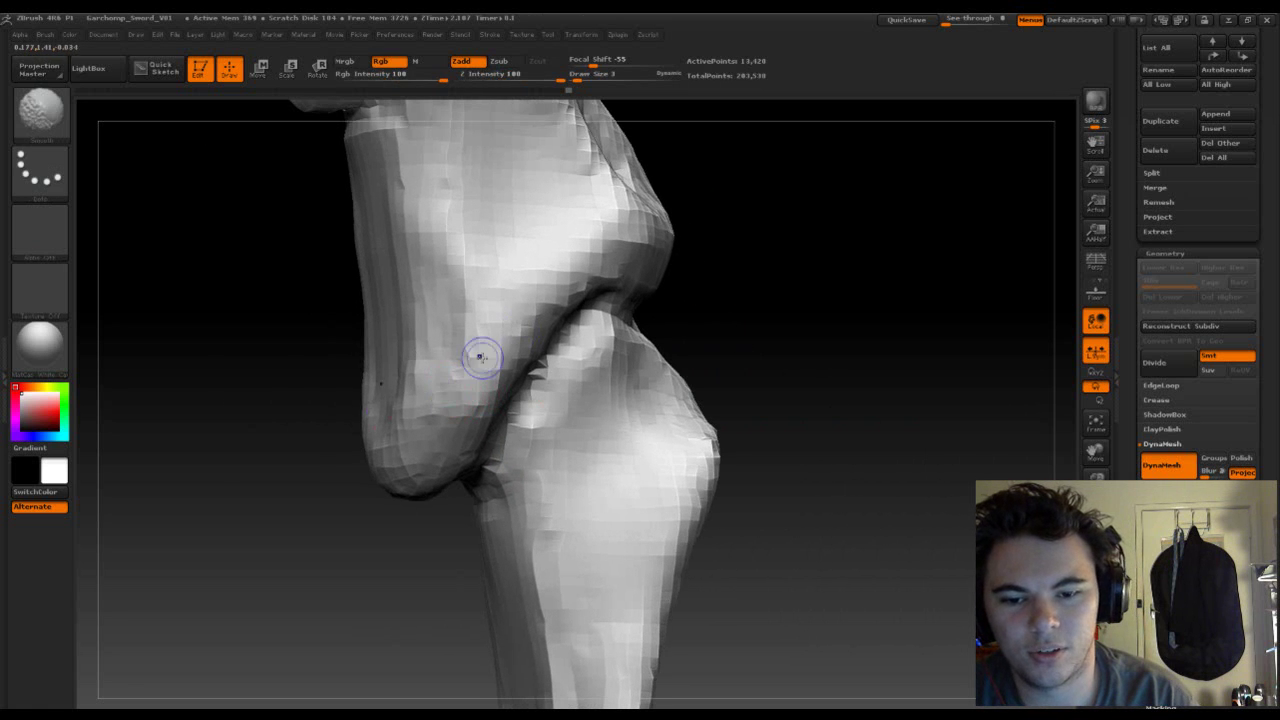
key("s")
mouse_move(700, 343)
left_mouse_down()
mouse_move(410, 478)
mouse_move(455, 473)
left_mouse_up()
left_click_drag(341, 407, 560, 420)
left_click_drag(370, 440, 510, 477)
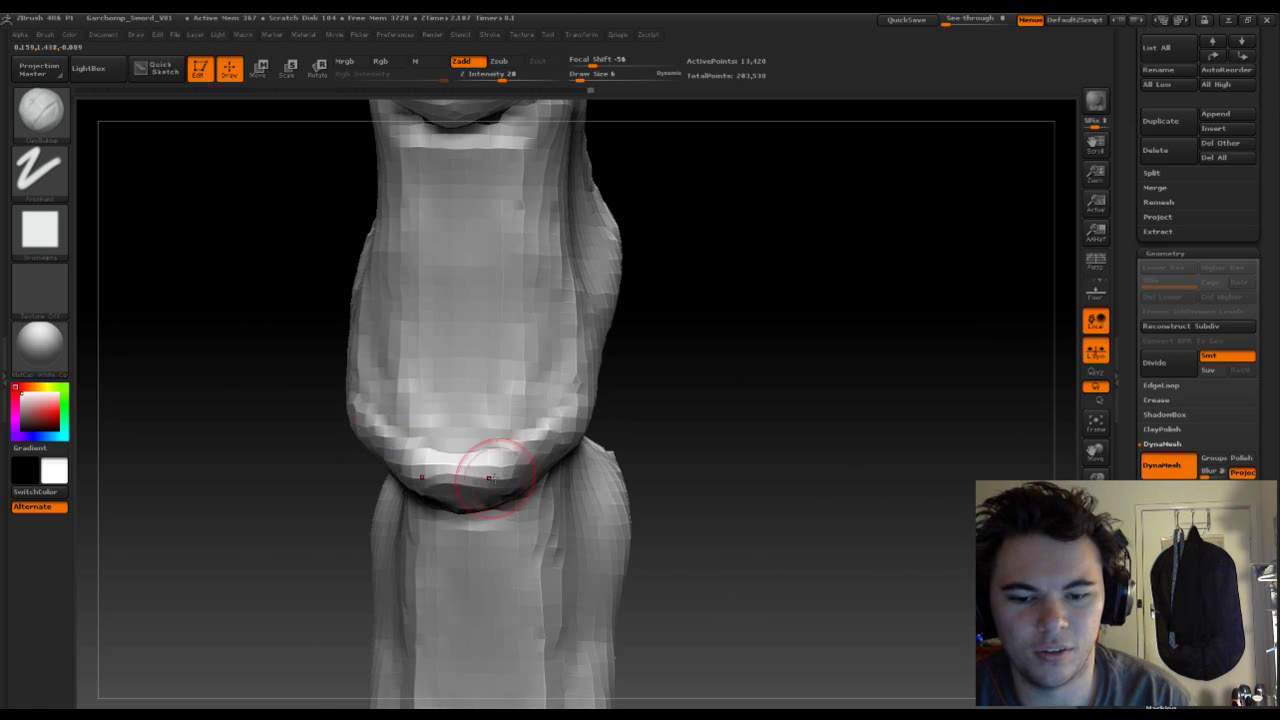
- Deepen the knuckle crease and reshape its lower fold with sweeping strokes
mouse_move(750, 399)
left_mouse_down()
mouse_move(485, 465)
mouse_move(474, 450)
left_mouse_up()
mouse_move(382, 443)
left_mouse_down()
mouse_move(330, 400)
mouse_move(397, 487)
mouse_move(420, 495)
mouse_move(310, 390)
mouse_move(275, 315)
left_mouse_up()
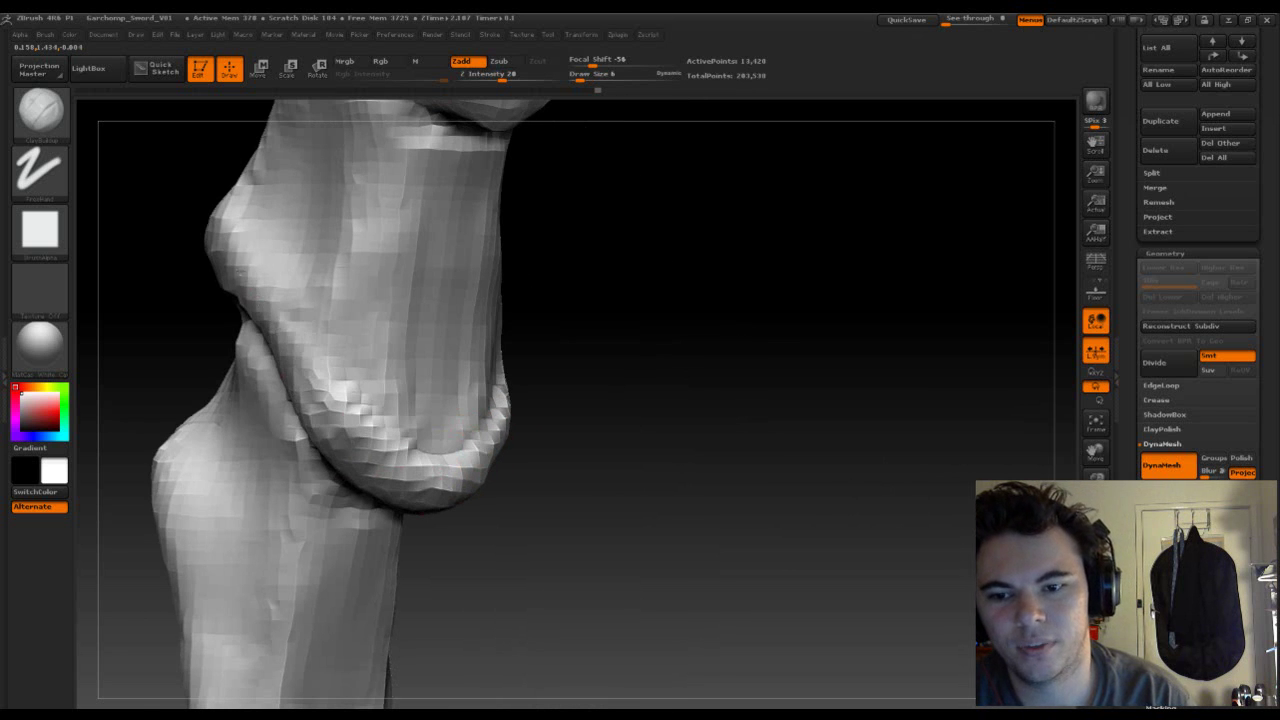
left_click_drag(300, 360, 230, 272)
left_click_drag(280, 390, 229, 271)
left_click_drag(390, 415, 286, 371)
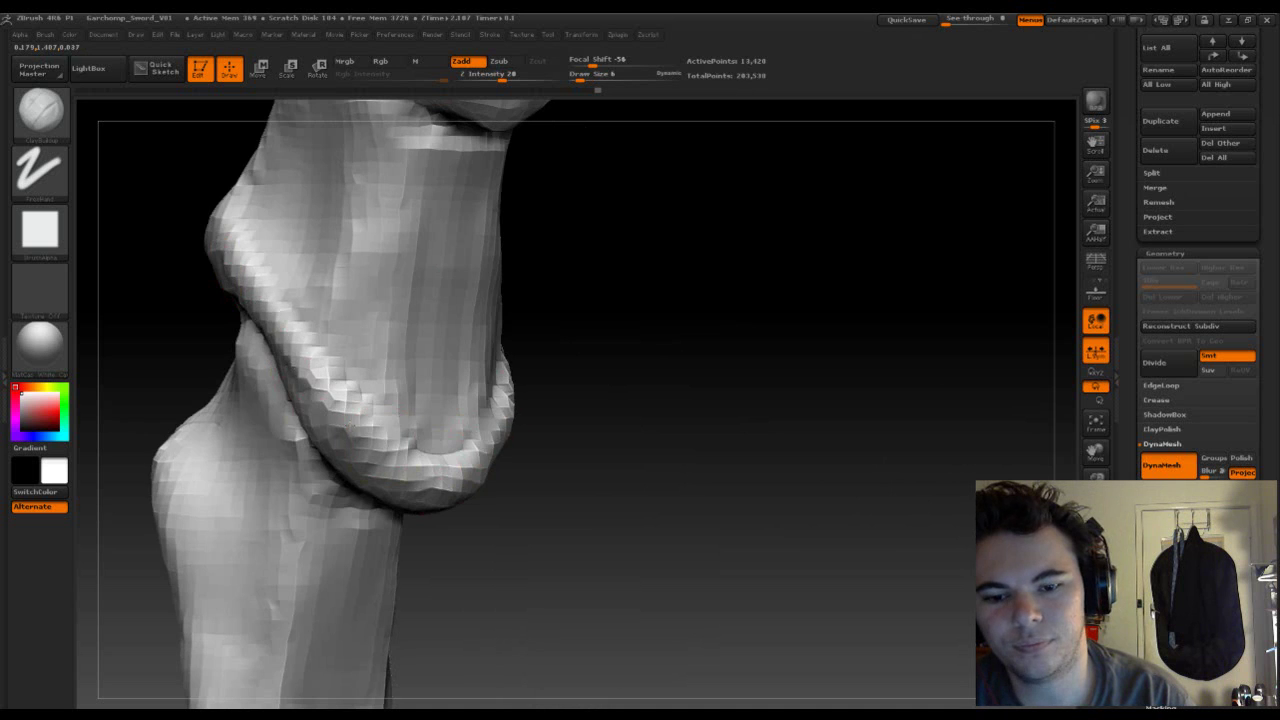
left_click_drag(620, 420, 588, 421)
left_click_drag(343, 443, 470, 478)
mouse_move(694, 363)
left_mouse_down()
mouse_move(643, 357)
mouse_move(565, 435)
mouse_move(480, 405)
left_mouse_up()
left_click_drag(610, 330, 545, 372)
mouse_move(777, 321)
left_mouse_down()
mouse_move(605, 460)
mouse_move(690, 445)
left_mouse_up()
mouse_move(600, 490)
left_mouse_down()
mouse_move(660, 470)
mouse_move(770, 490)
mouse_move(745, 408)
mouse_move(610, 412)
mouse_move(480, 510)
mouse_move(540, 420)
left_mouse_up()
left_click_drag(600, 390, 455, 550)
- Bulge out the underside of the finger tip
mouse_move(453, 610)
left_mouse_down()
mouse_move(829, 486)
mouse_move(849, 514)
mouse_move(629, 343)
mouse_move(659, 336)
mouse_move(631, 226)
mouse_move(518, 420)
left_mouse_up()
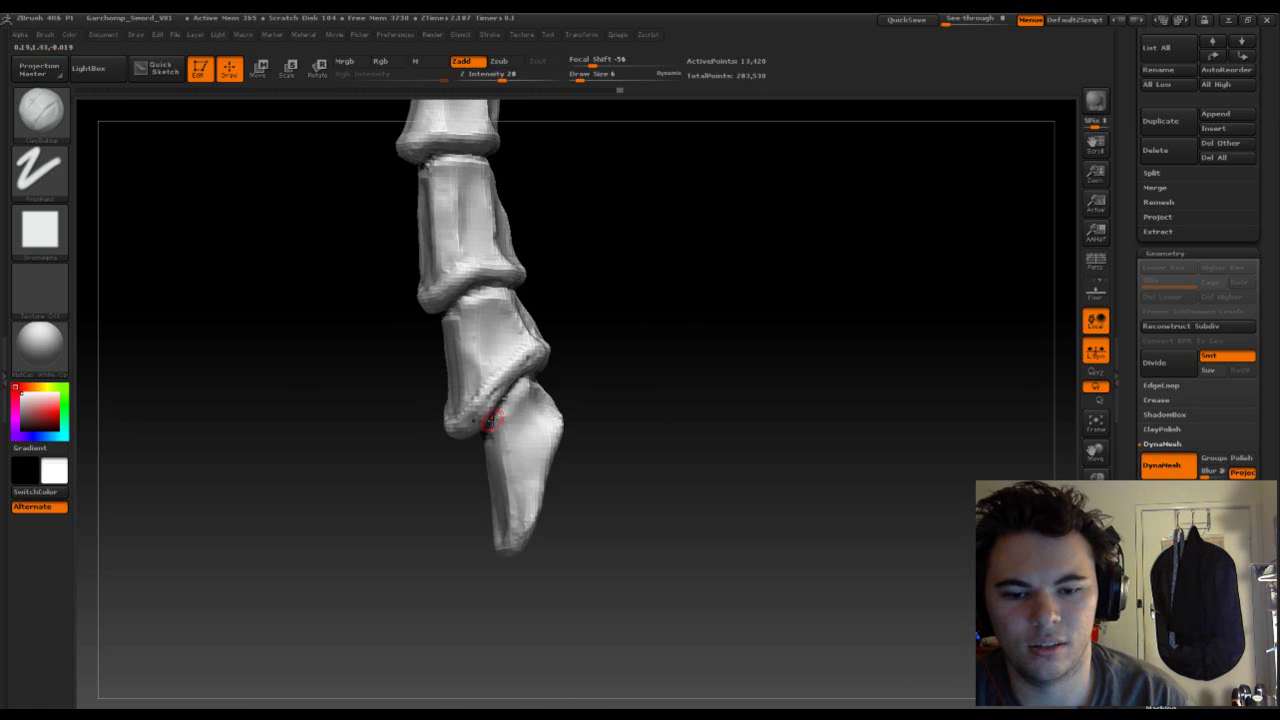
mouse_move(621, 376)
left_mouse_down()
mouse_move(654, 374)
mouse_move(714, 457)
mouse_move(751, 446)
mouse_move(654, 386)
mouse_move(674, 449)
mouse_move(683, 337)
mouse_move(697, 401)
mouse_move(623, 429)
left_mouse_up()
mouse_move(410, 320)
left_mouse_down()
mouse_move(460, 470)
mouse_move(490, 515)
mouse_move(540, 540)
left_mouse_up()
left_click_drag(430, 430, 550, 500)
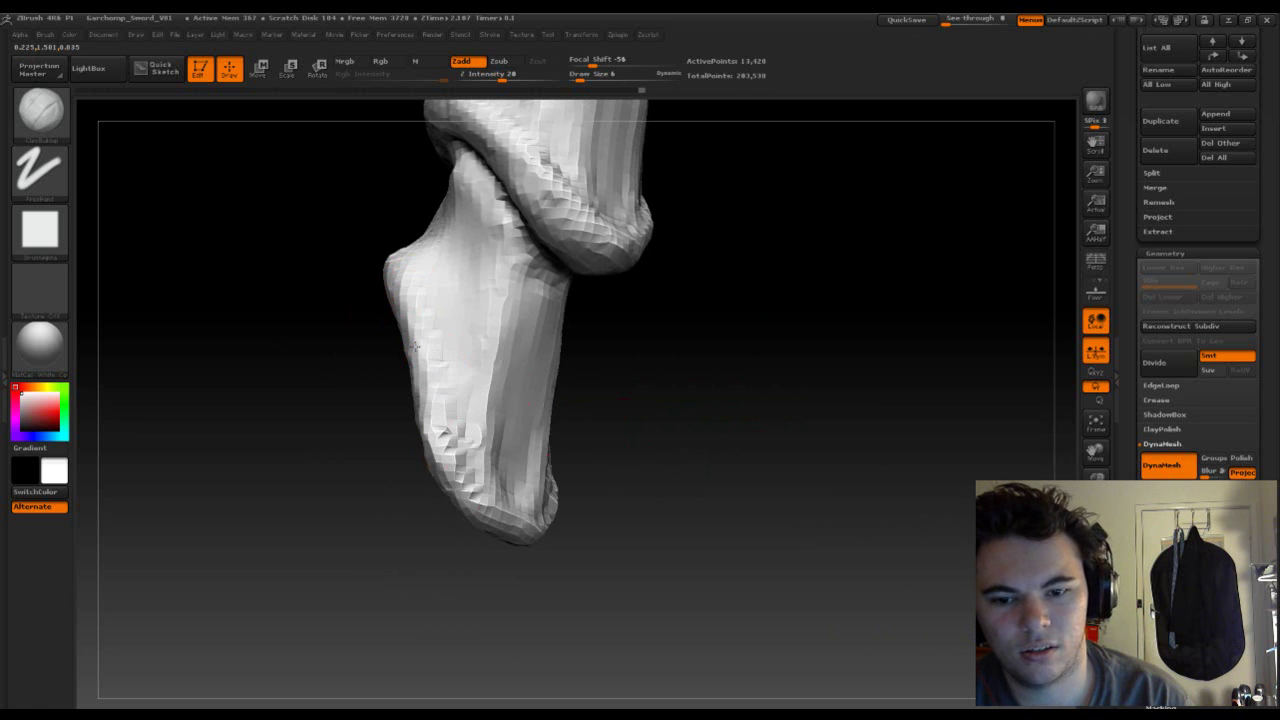
left_click_drag(400, 308, 517, 434)
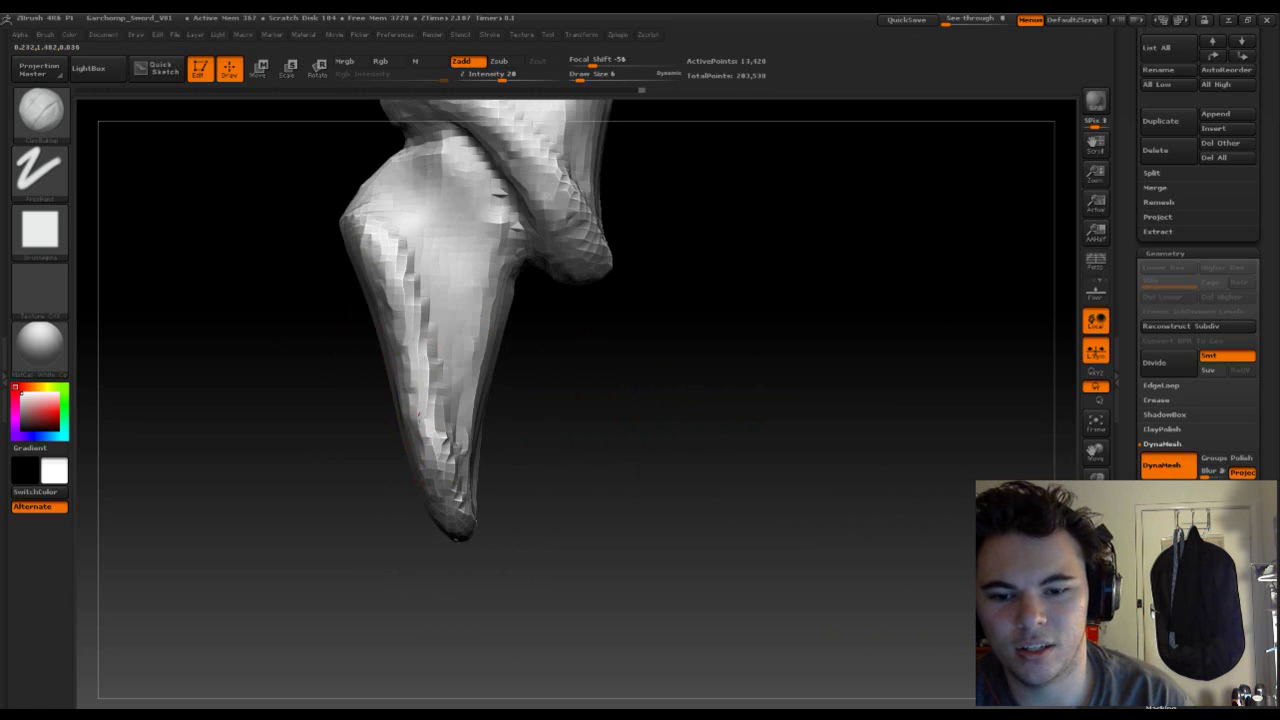
left_click_drag(660, 386, 690, 449)
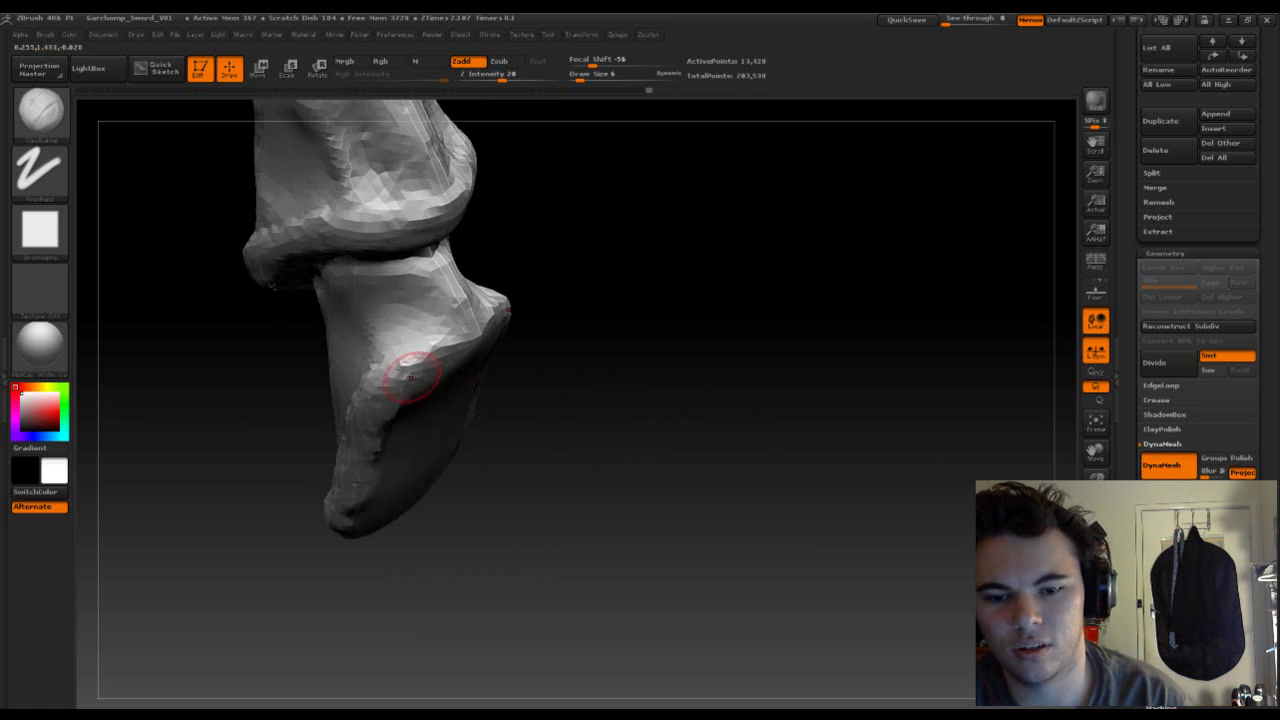
- Add a small bony ridge along the segment's edge and smooth it
left_click_drag(487, 291, 497, 318)
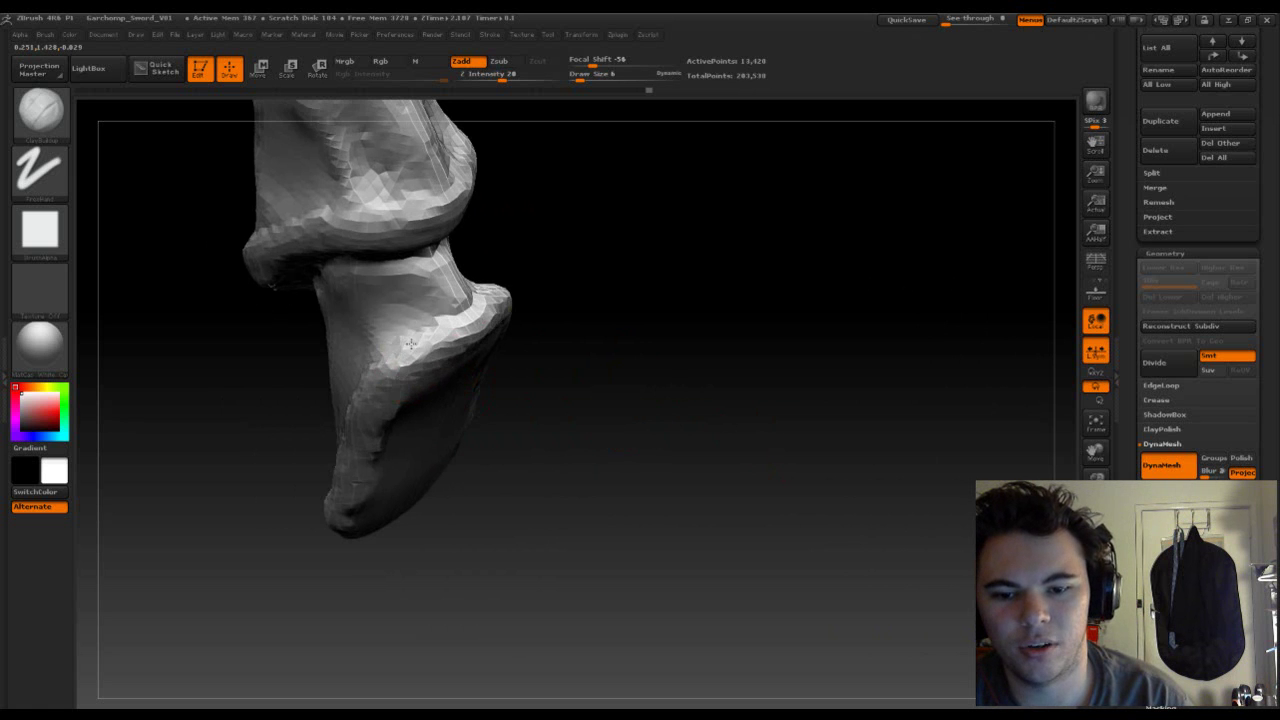
mouse_move(607, 367)
left_mouse_down()
mouse_move(640, 394)
mouse_move(485, 335)
left_mouse_up()
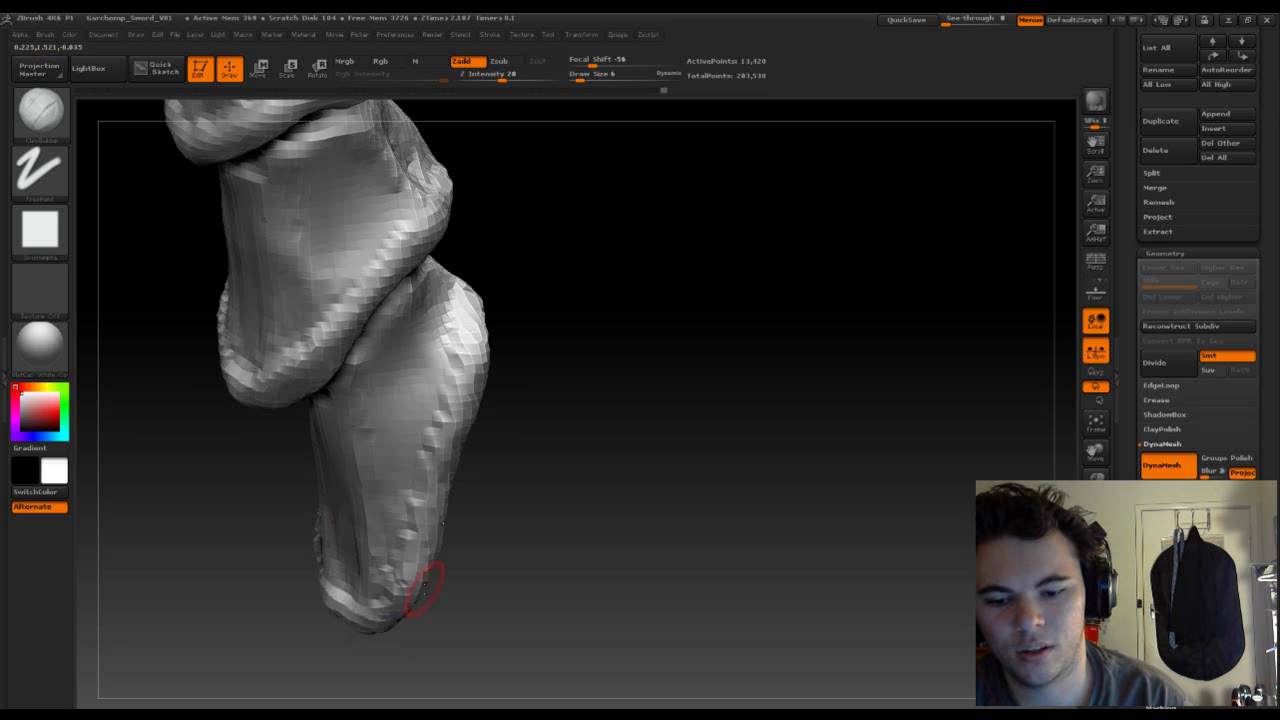
left_click_drag(494, 243, 627, 403, "shift")
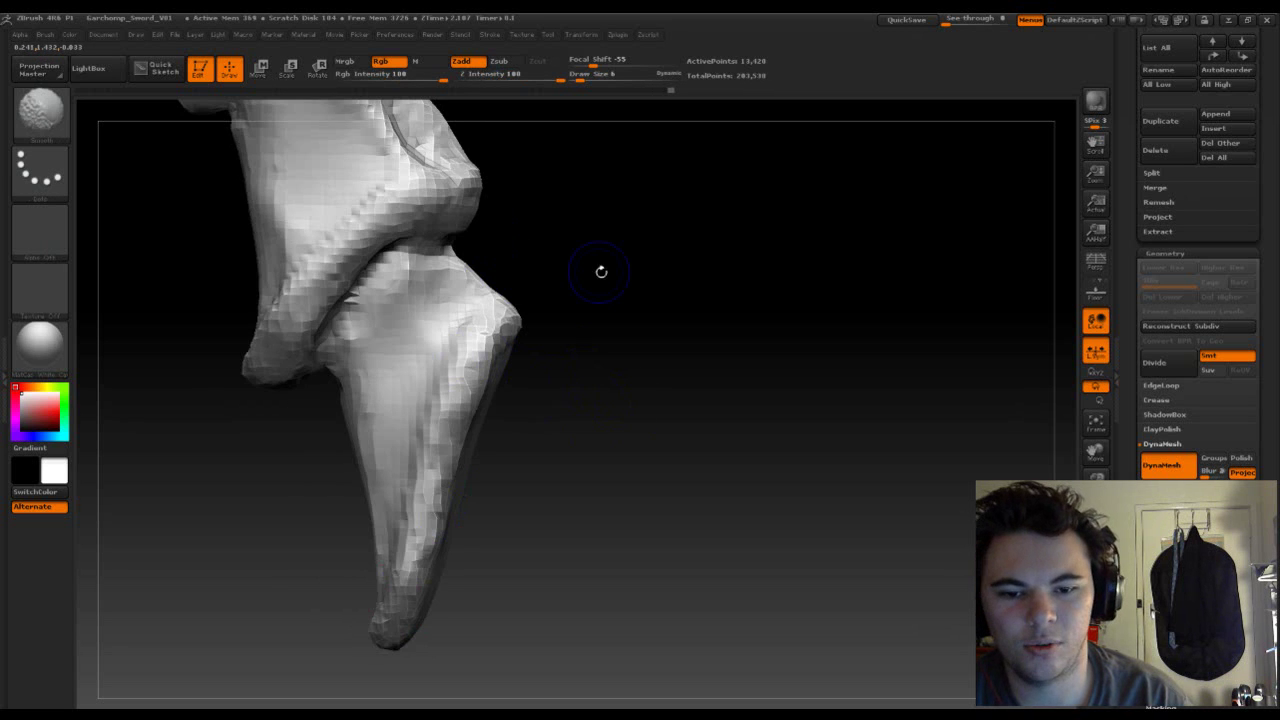
- Carve and deepen a crack down the middle bone segment, then soften it
mouse_move(651, 300)
left_mouse_down()
mouse_move(659, 316)
mouse_move(606, 457)
mouse_move(690, 521)
mouse_move(754, 346)
mouse_move(689, 386)
mouse_move(679, 461)
mouse_move(786, 403)
mouse_move(537, 471)
mouse_move(482, 360)
left_mouse_up()
mouse_move(470, 250)
left_mouse_down()
mouse_move(457, 366)
mouse_move(478, 460)
left_mouse_up()
mouse_move(472, 410)
left_mouse_down()
mouse_move(462, 502)
mouse_move(478, 310)
left_mouse_up()
left_click_drag(485, 230, 478, 410)
left_click_drag(490, 260, 480, 420)
left_click_drag(490, 235, 484, 455)
left_click_drag(485, 265, 460, 445)
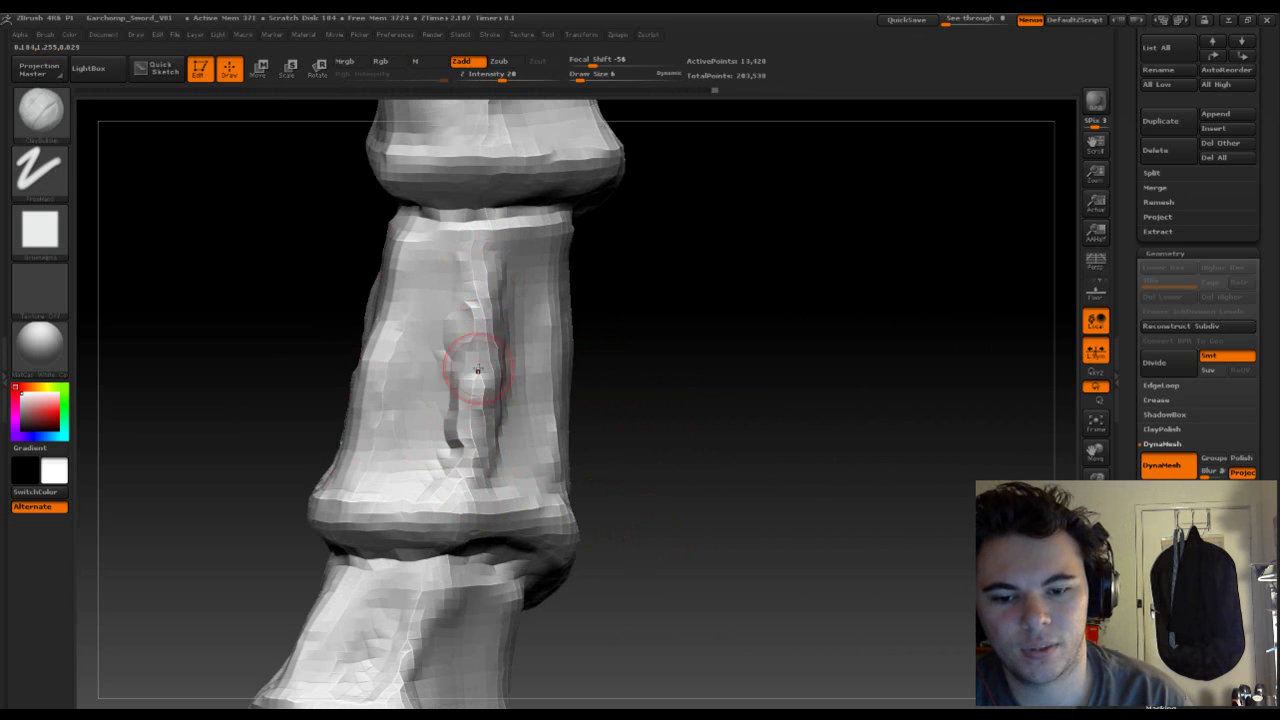
left_click_drag(473, 402, 480, 290, "shift")
left_click_drag(640, 354, 591, 451)
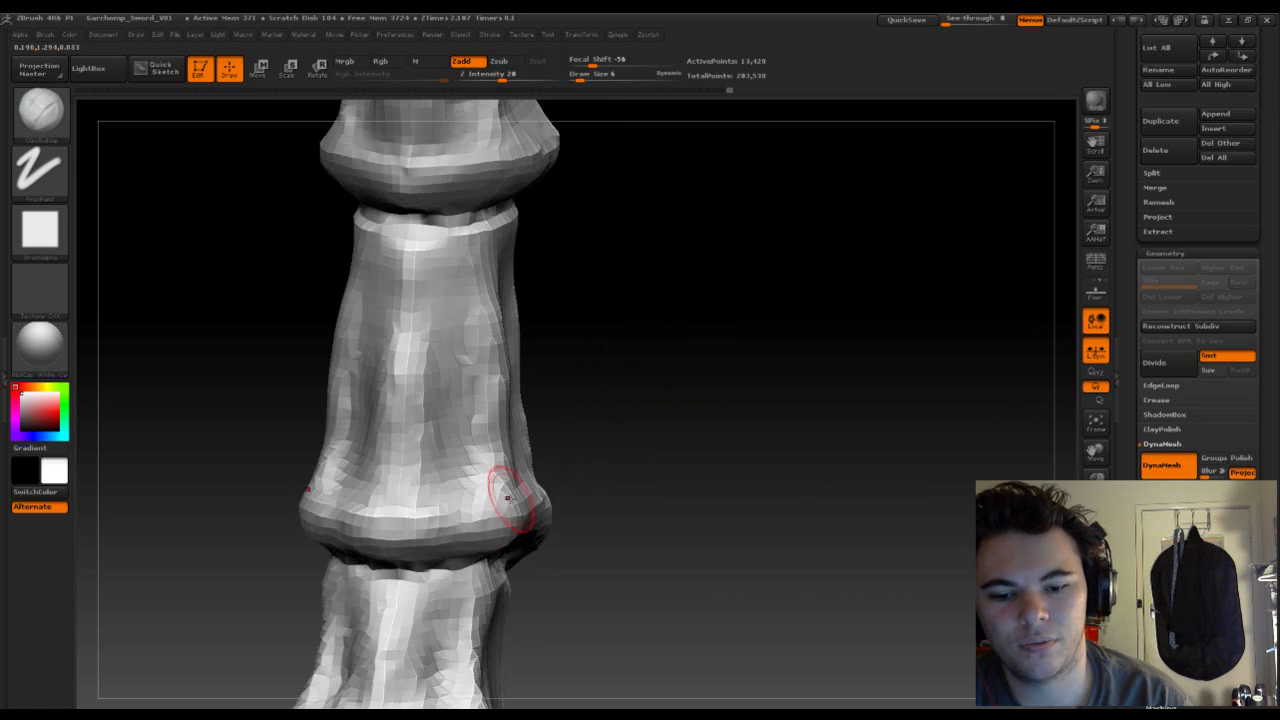
- Build up the lower joint's bulges and inspect the joint from several angles
left_click_drag(698, 482, 604, 501)
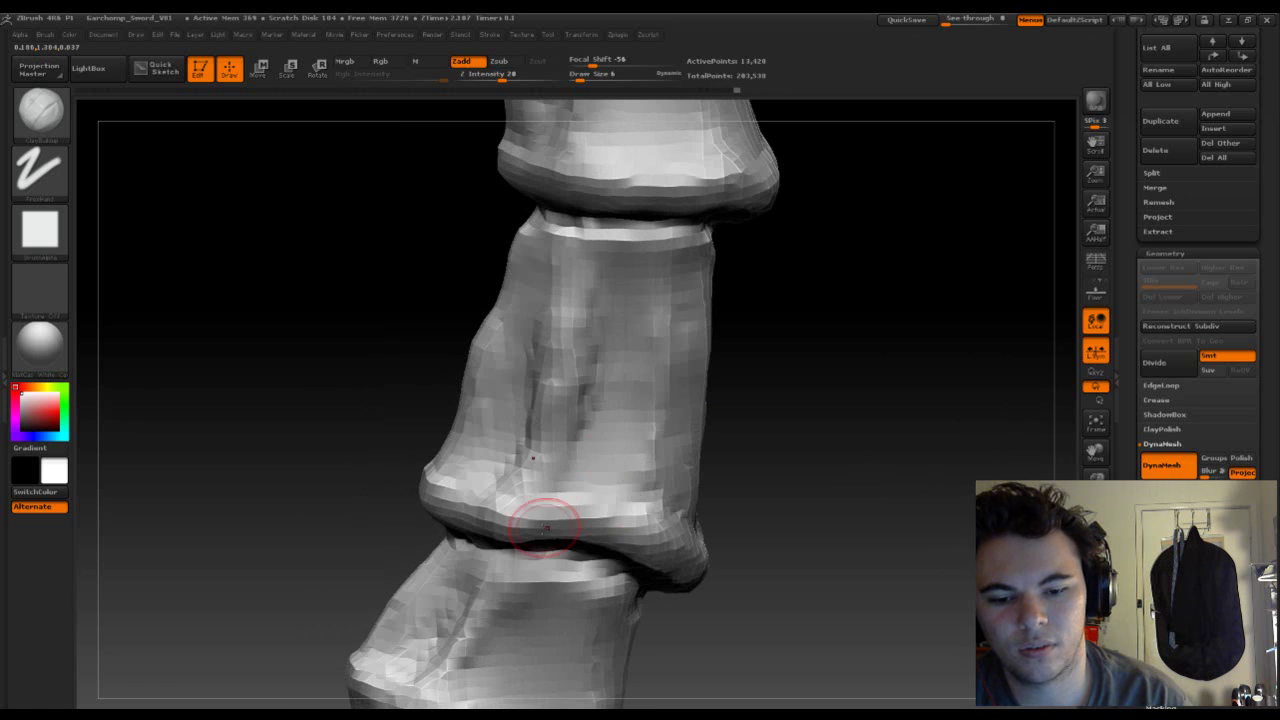
mouse_move(733, 502)
left_mouse_down()
mouse_move(894, 508)
mouse_move(660, 434)
mouse_move(430, 535)
left_mouse_up()
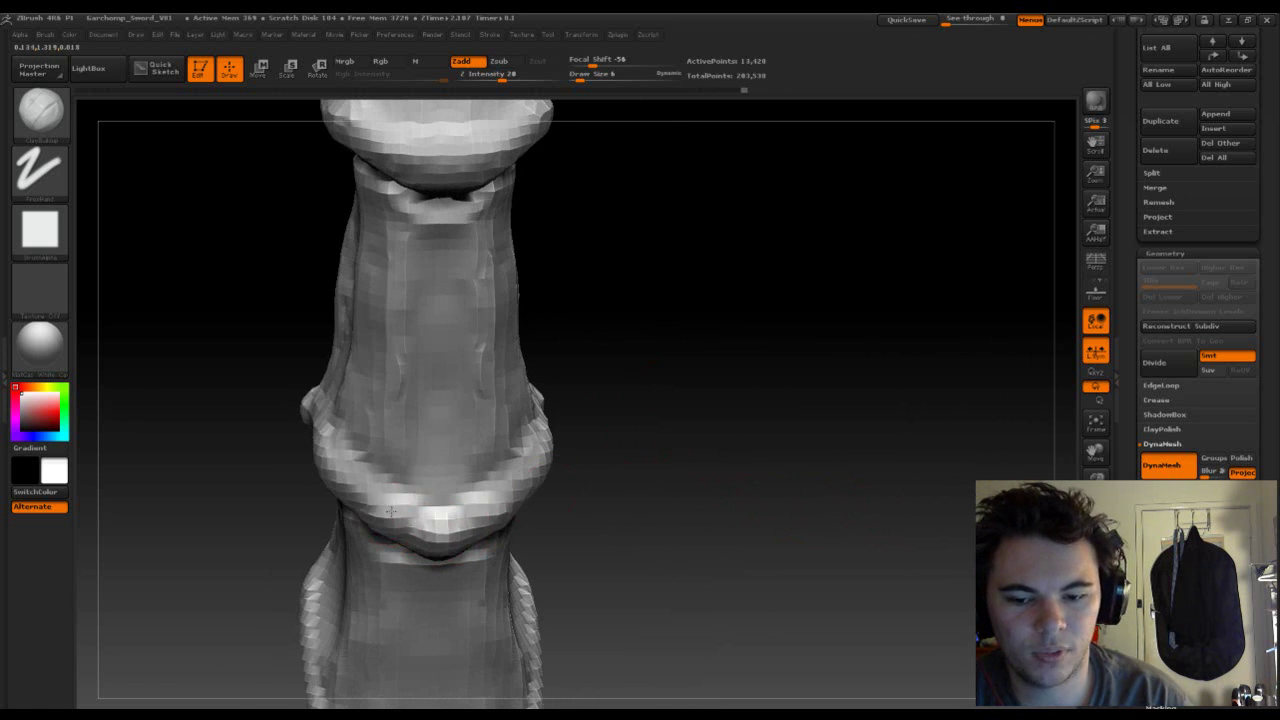
left_click_drag(336, 462, 388, 480)
left_click_drag(638, 452, 428, 357)
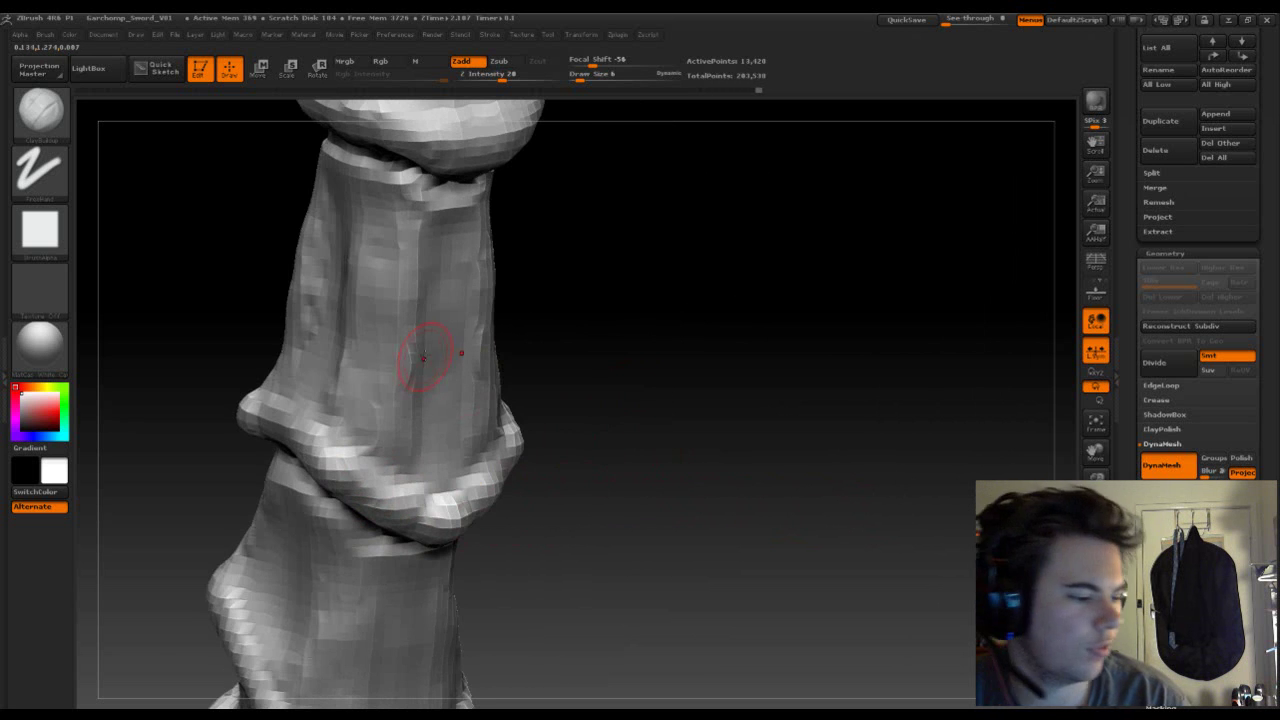
mouse_move(617, 331)
left_mouse_down()
mouse_move(677, 331)
mouse_move(669, 402)
mouse_move(629, 377)
mouse_move(709, 406)
mouse_move(720, 343)
mouse_move(742, 371)
mouse_move(700, 323)
mouse_move(702, 397)
mouse_move(757, 423)
mouse_move(591, 286)
left_mouse_up()
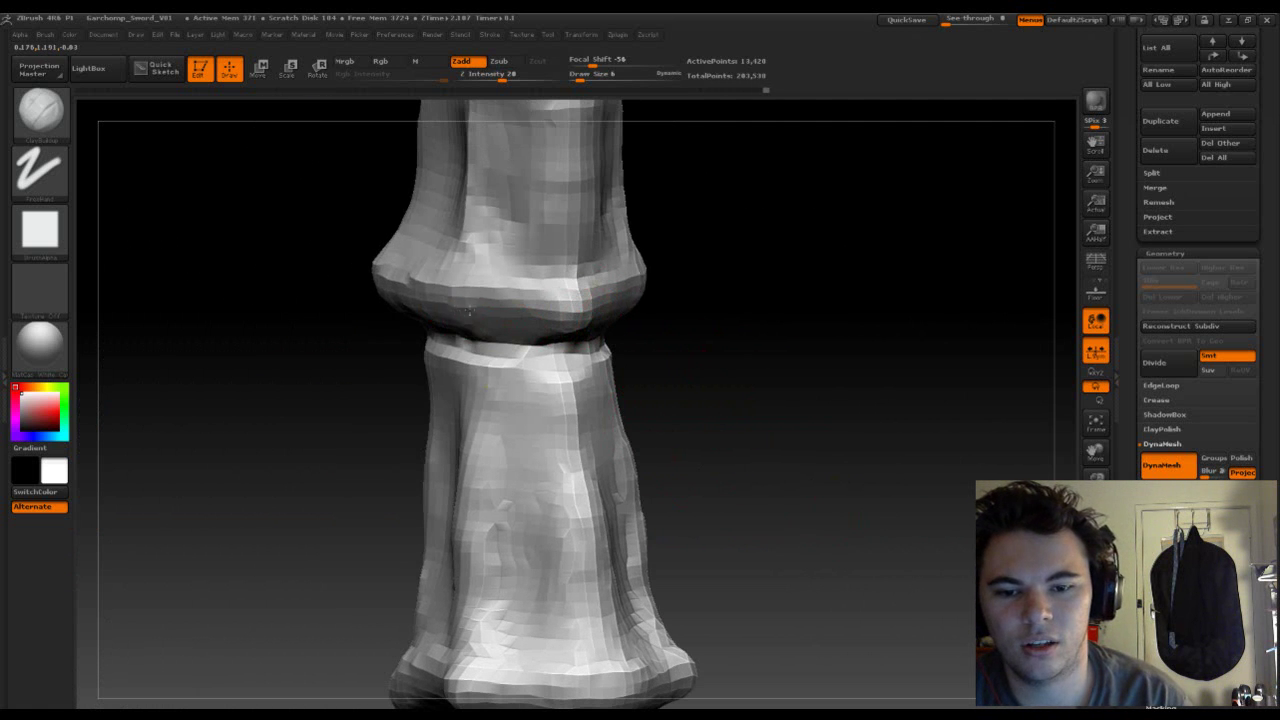
mouse_move(741, 329)
left_mouse_down()
mouse_move(800, 357)
mouse_move(735, 376)
left_mouse_up()
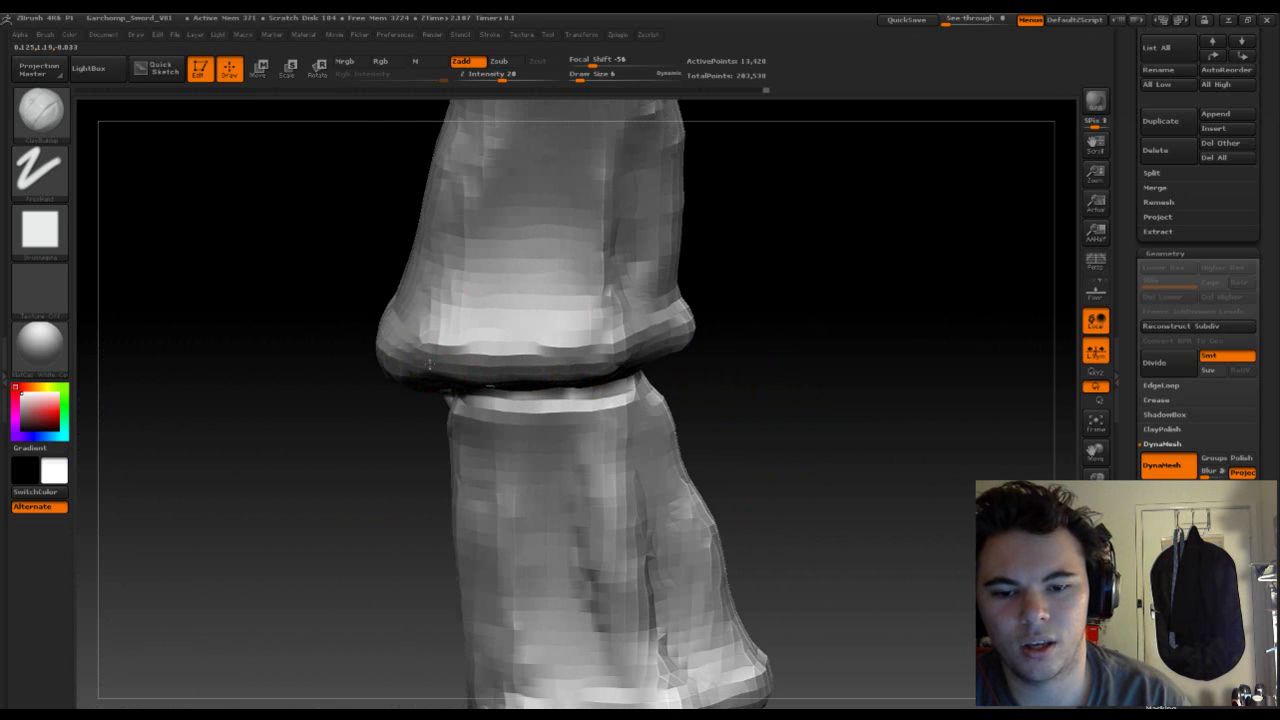
left_click_drag(421, 373, 382, 352)
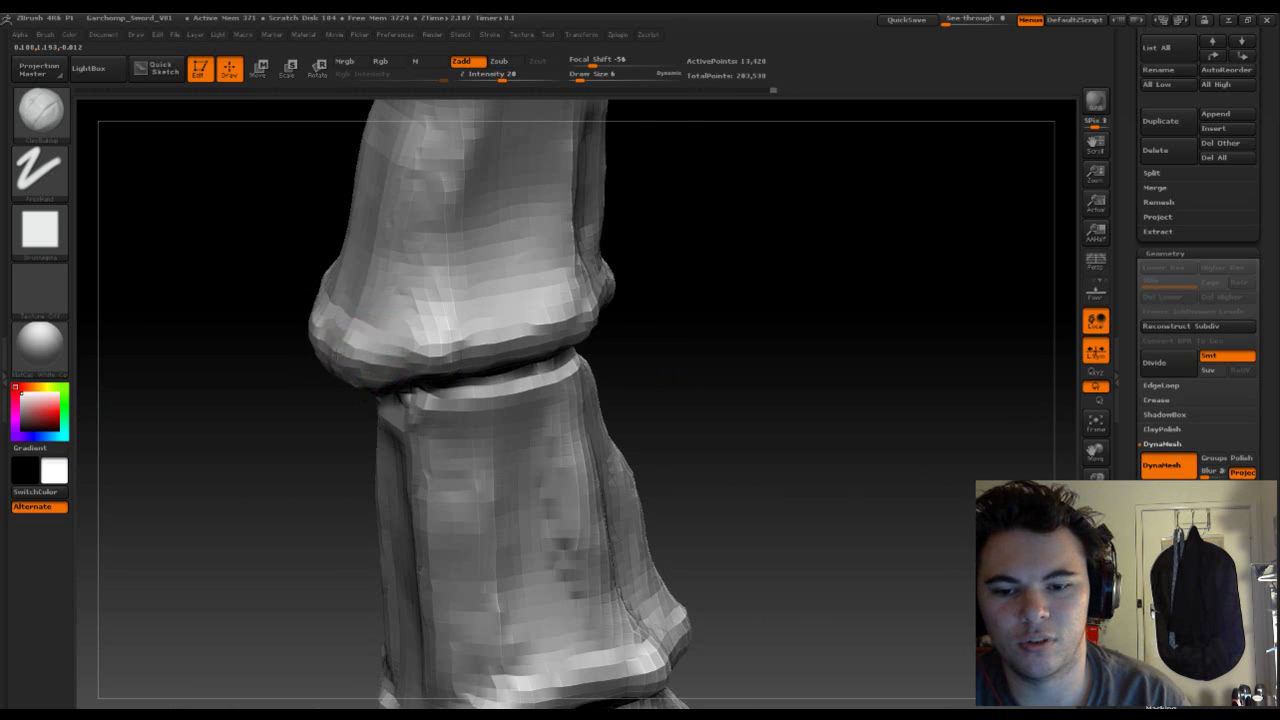
mouse_move(662, 336)
left_mouse_down()
mouse_move(740, 337)
mouse_move(777, 380)
mouse_move(594, 373)
mouse_move(640, 365)
mouse_move(614, 428)
left_mouse_up()
- Smooth the joint grooves and joint ridge along the bony rail
key("b")
key("c")
key("b")
key("b")
key("s")
key("t")
mouse_move(694, 426)
left_mouse_down()
mouse_move(600, 500)
mouse_move(500, 520)
left_mouse_up()
left_click_drag(728, 491, 876, 483)
key("f")
mouse_move(809, 409)
left_mouse_down()
mouse_move(697, 337)
mouse_move(619, 334)
mouse_move(632, 354)
mouse_move(800, 89)
mouse_move(803, 494)
mouse_move(690, 322)
mouse_move(617, 409)
left_mouse_up()
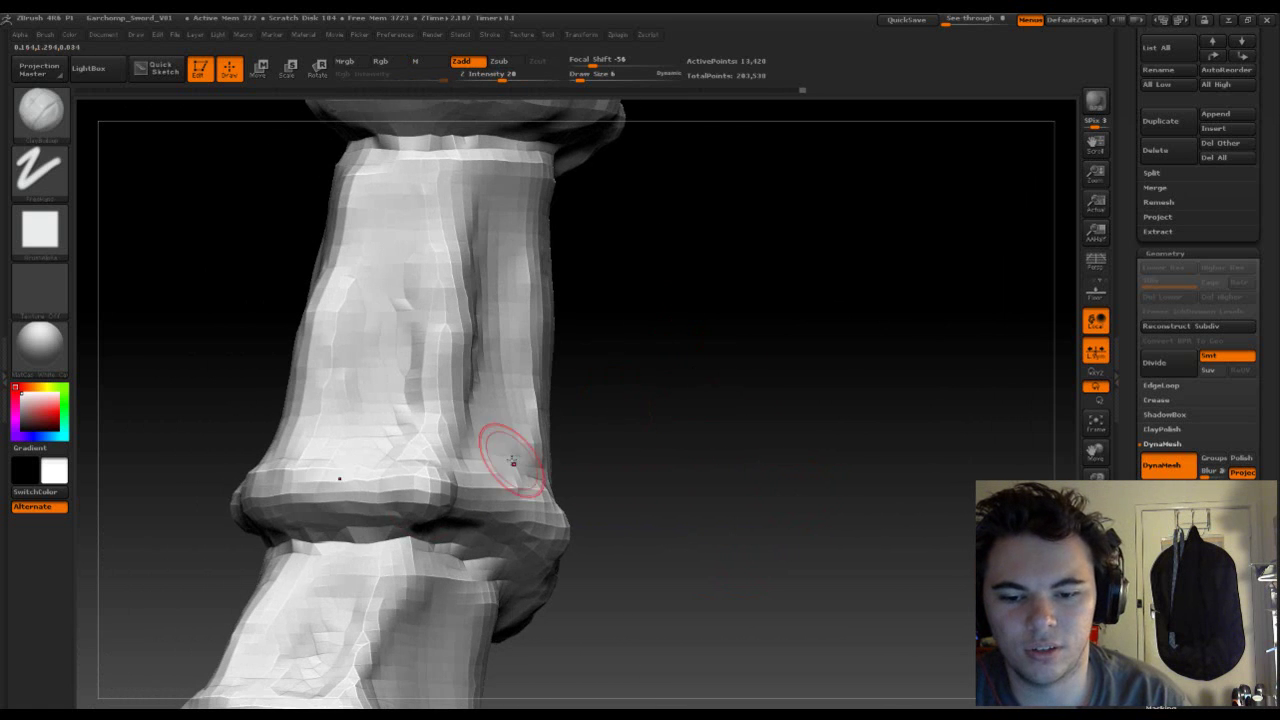
mouse_move(423, 491)
left_mouse_down("shift")
mouse_move(429, 500)
mouse_move(410, 485)
mouse_move(700, 451)
mouse_move(651, 257)
mouse_move(600, 309)
mouse_move(612, 350)
mouse_move(563, 340)
mouse_move(666, 420)
mouse_move(673, 448)
mouse_move(666, 397)
mouse_move(700, 457)
mouse_move(566, 340)
left_mouse_up("shift")
- Adjust the brush size and carve a vertical crack along a bone segment's side
key("s")
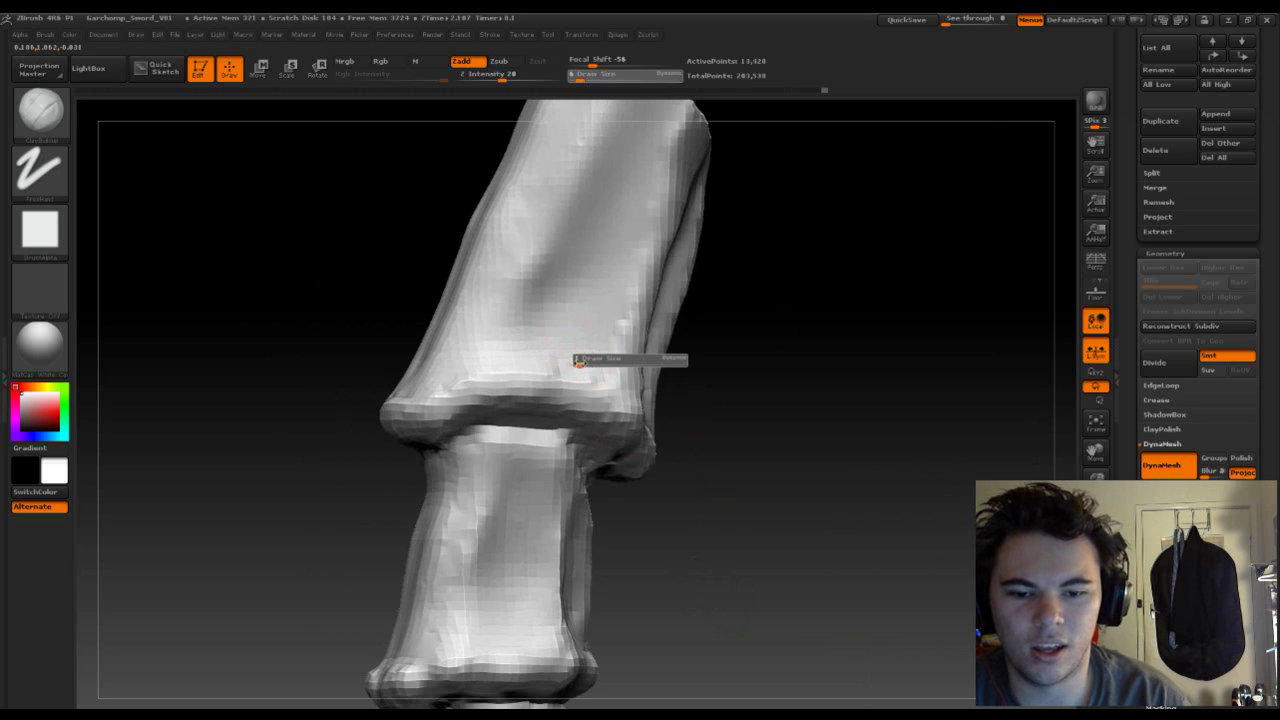
key("shift")
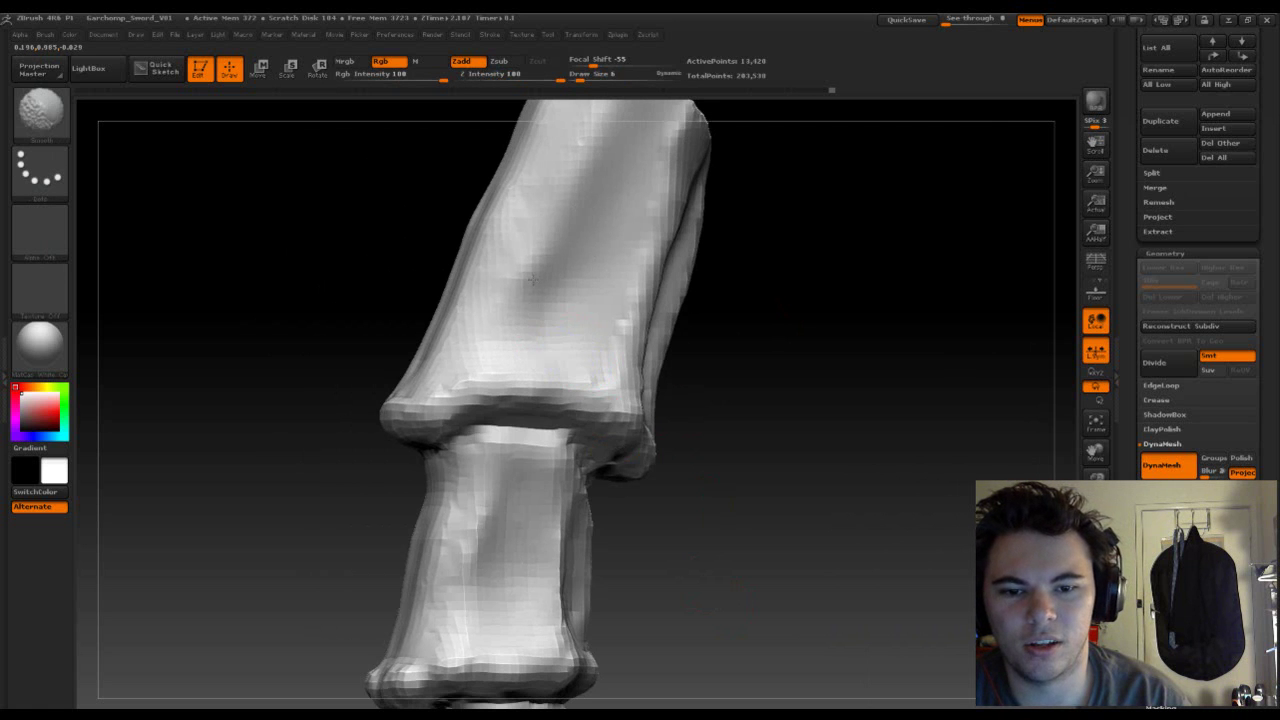
left_click_drag(735, 326, 739, 359, "shift")
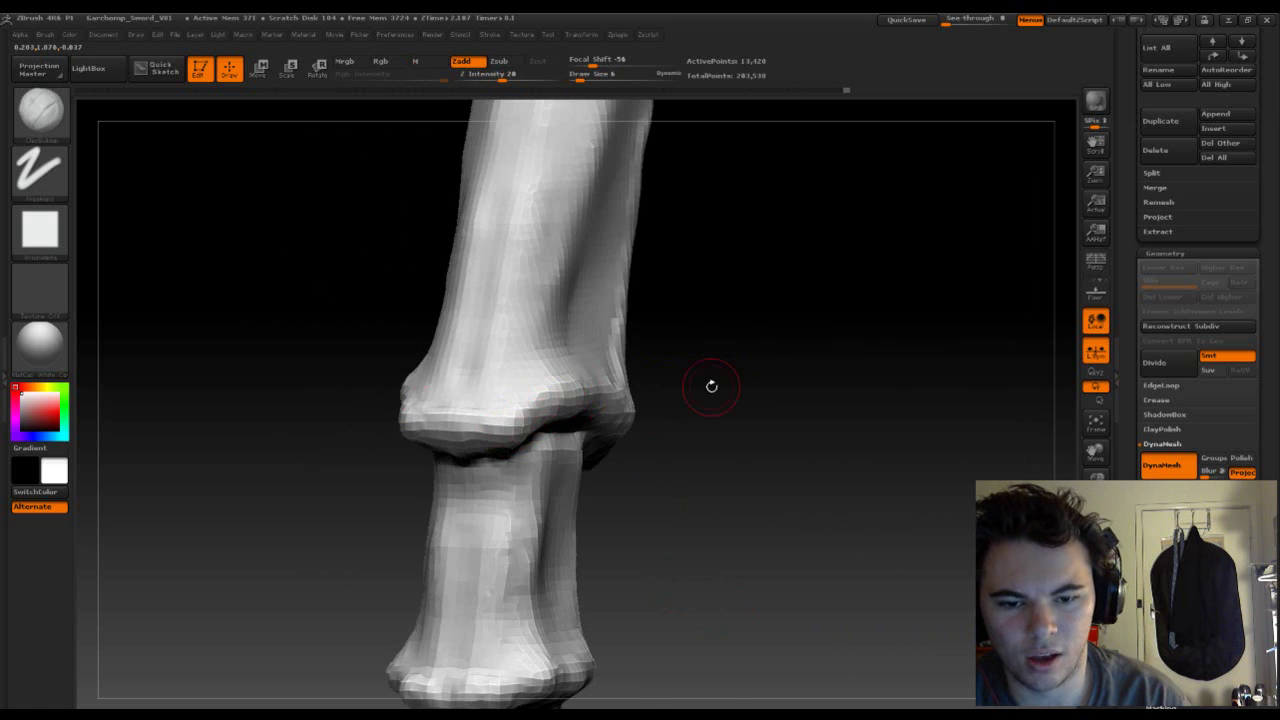
left_click_drag(594, 393, 565, 415)
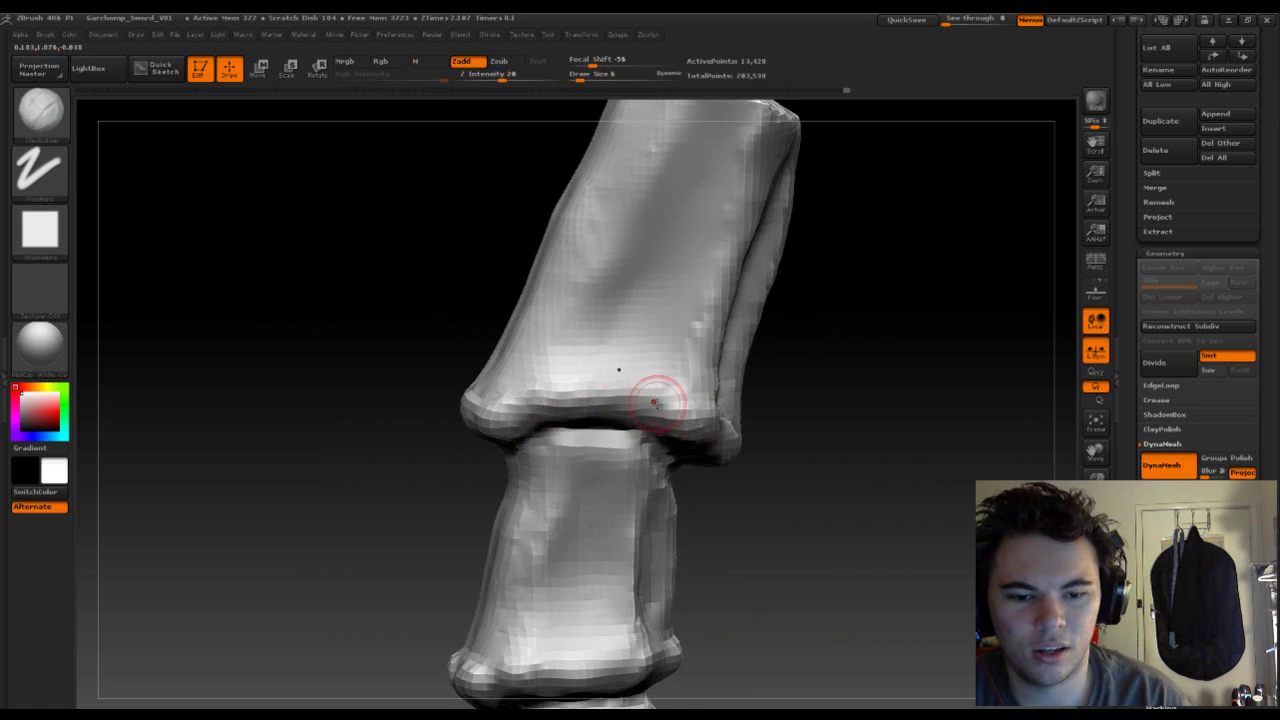
left_click_drag(740, 400, 764, 412, "shift")
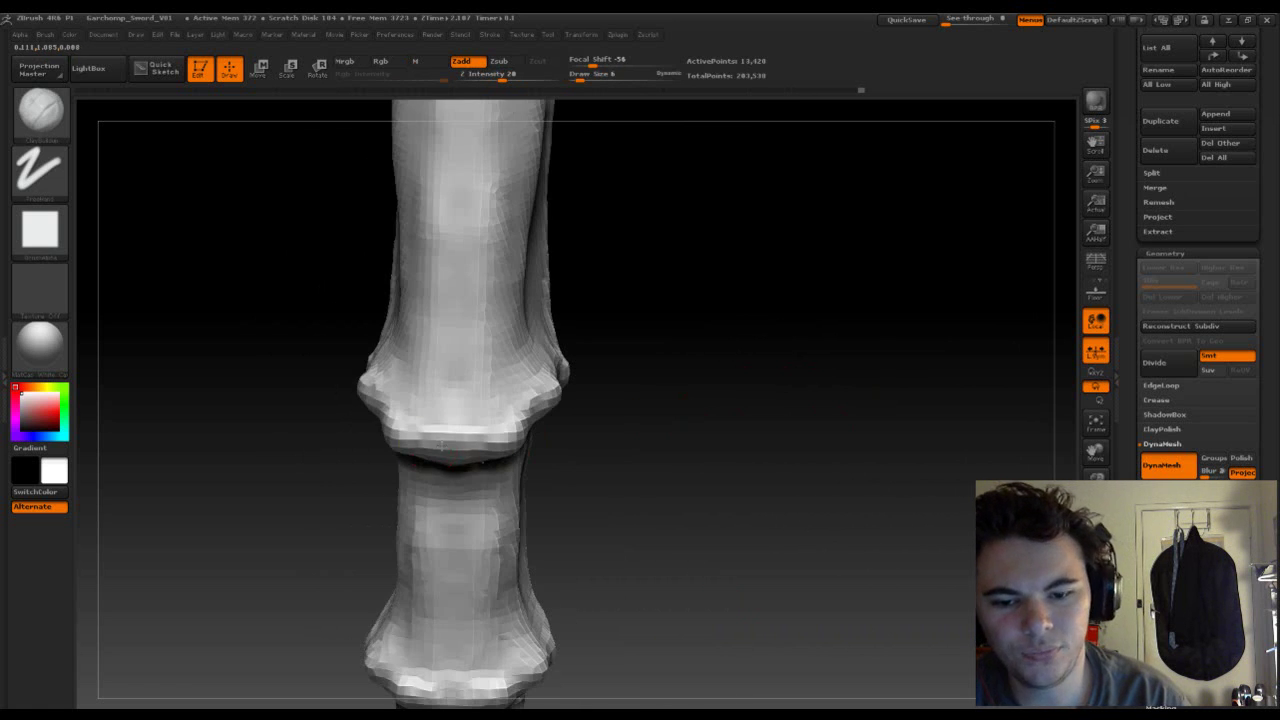
mouse_move(666, 450)
left_mouse_down()
mouse_move(623, 451)
mouse_move(674, 429)
mouse_move(589, 476)
left_mouse_up()
mouse_move(770, 477)
left_mouse_down()
mouse_move(726, 314)
mouse_move(706, 429)
mouse_move(606, 294)
mouse_move(713, 357)
mouse_move(663, 368)
mouse_move(640, 395)
left_mouse_up()
mouse_move(552, 383)
left_mouse_down()
mouse_move(558, 232)
mouse_move(545, 382)
mouse_move(548, 307)
left_mouse_up()
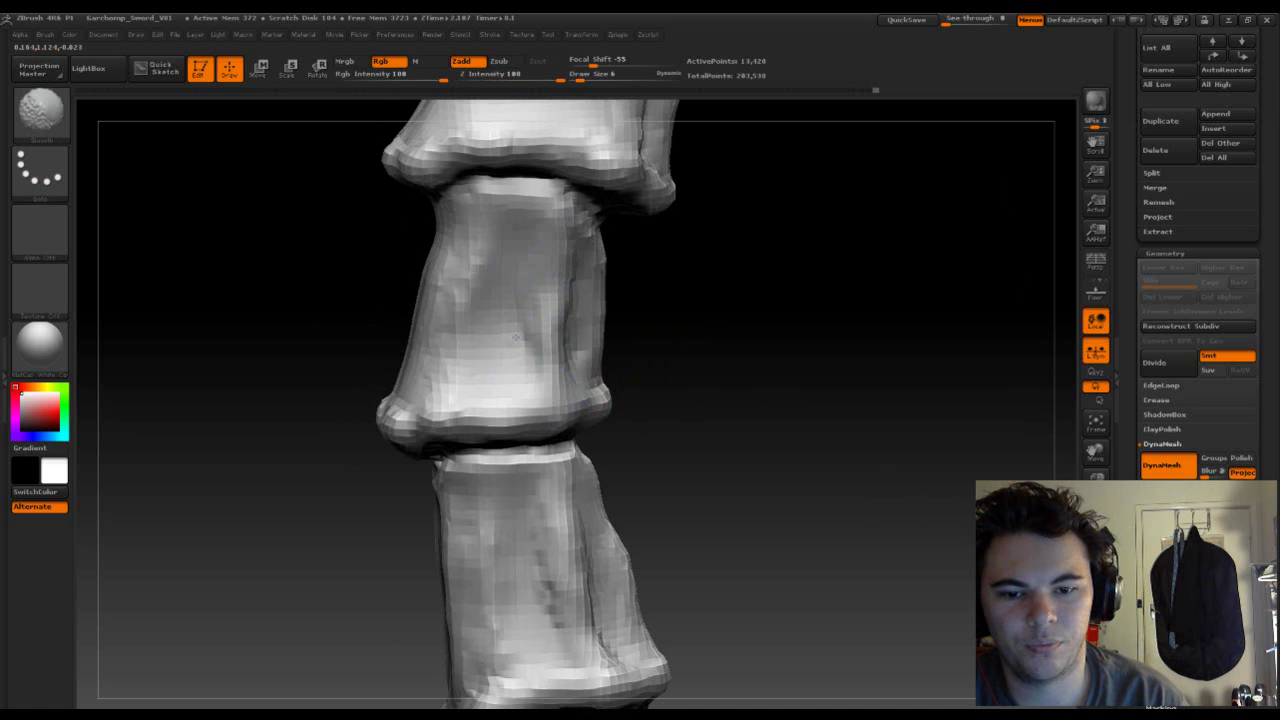
mouse_move(698, 415)
left_mouse_down()
mouse_move(771, 423)
mouse_move(729, 423)
mouse_move(686, 200)
mouse_move(749, 354)
mouse_move(691, 229)
mouse_move(691, 274)
mouse_move(752, 288)
mouse_move(718, 288)
mouse_move(694, 266)
mouse_move(791, 454)
mouse_move(640, 415)
mouse_move(737, 329)
mouse_move(711, 383)
mouse_move(743, 437)
mouse_move(685, 355)
mouse_move(687, 377)
left_mouse_up()
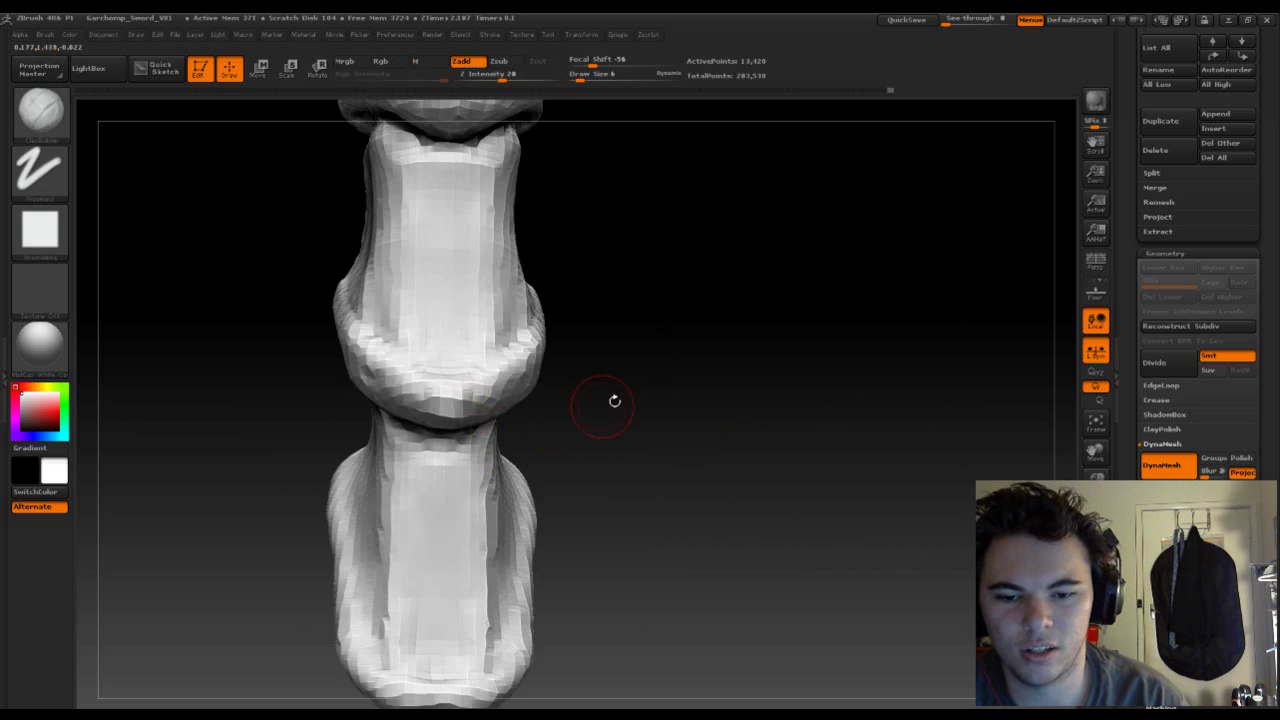
mouse_move(614, 401)
left_mouse_down()
mouse_move(506, 388)
mouse_move(530, 372)
mouse_move(510, 375)
left_mouse_up()
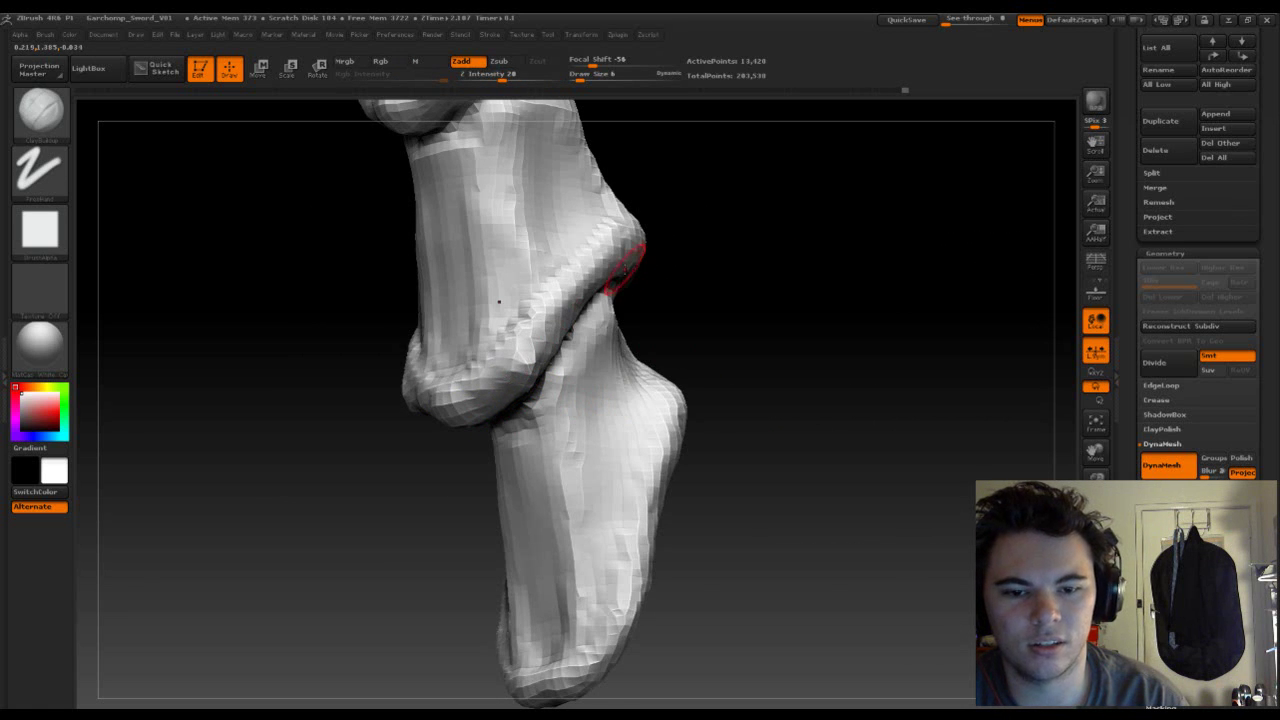
mouse_move(600, 250)
left_mouse_down()
mouse_move(712, 238)
mouse_move(886, 297)
mouse_move(798, 236)
left_mouse_up()
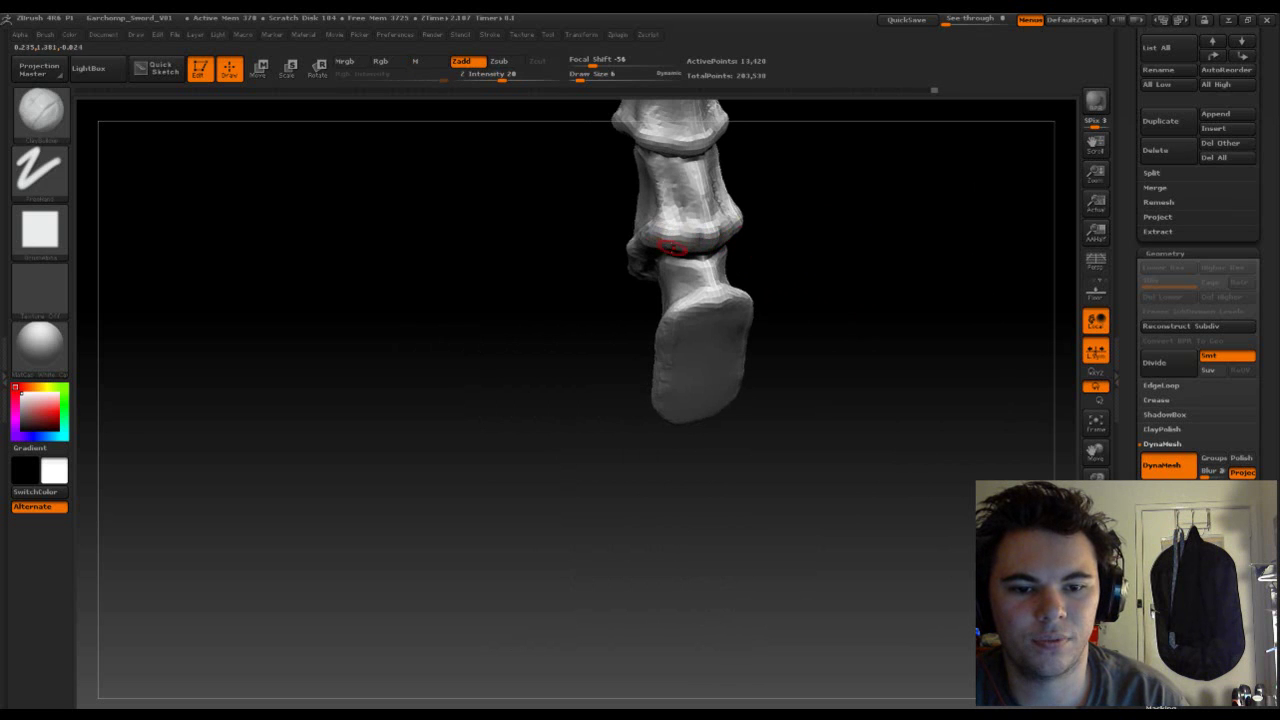
key("shift")
- Re-DynaMesh the bony rail, raising its point count from 13,420 to 24,581
mouse_move(815, 251)
left_mouse_down()
mouse_move(874, 237)
mouse_move(826, 206)
mouse_move(720, 280)
mouse_move(696, 355)
left_mouse_up()
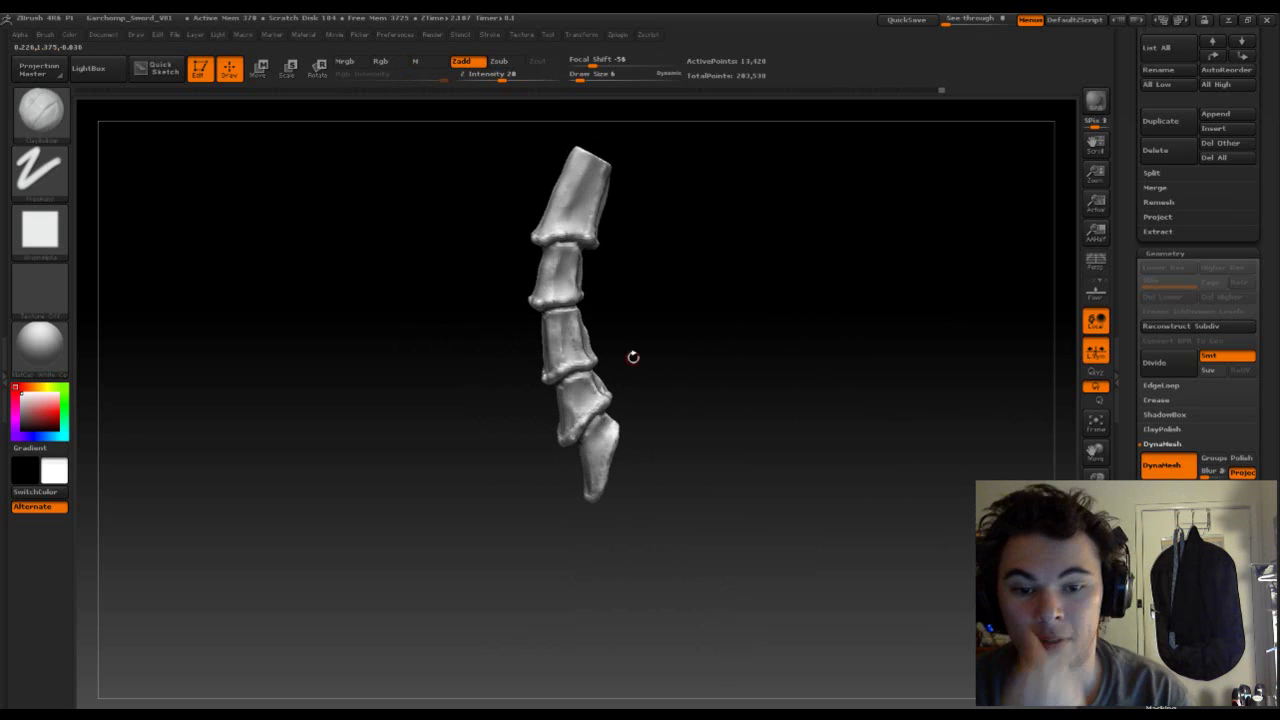
mouse_move(654, 394)
left_mouse_down()
mouse_move(707, 368)
mouse_move(714, 408)
left_mouse_up()
key("shift")
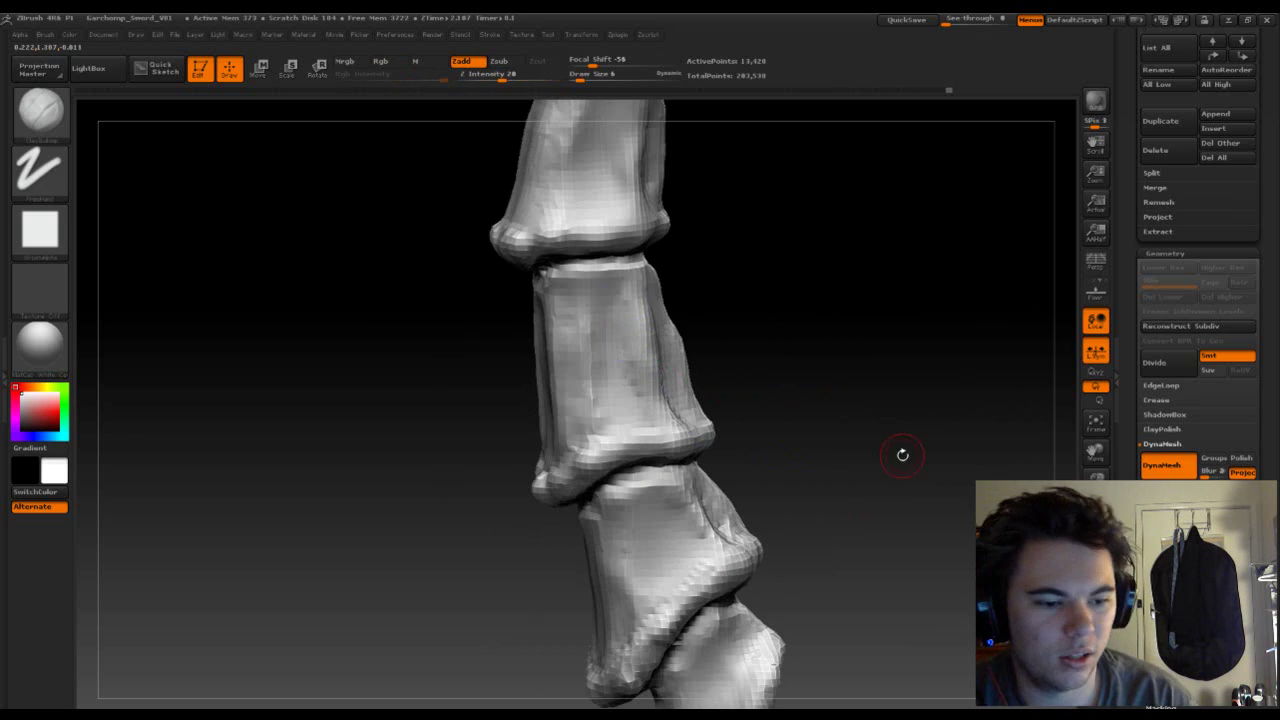
left_click_drag(903, 451, 1068, 437)
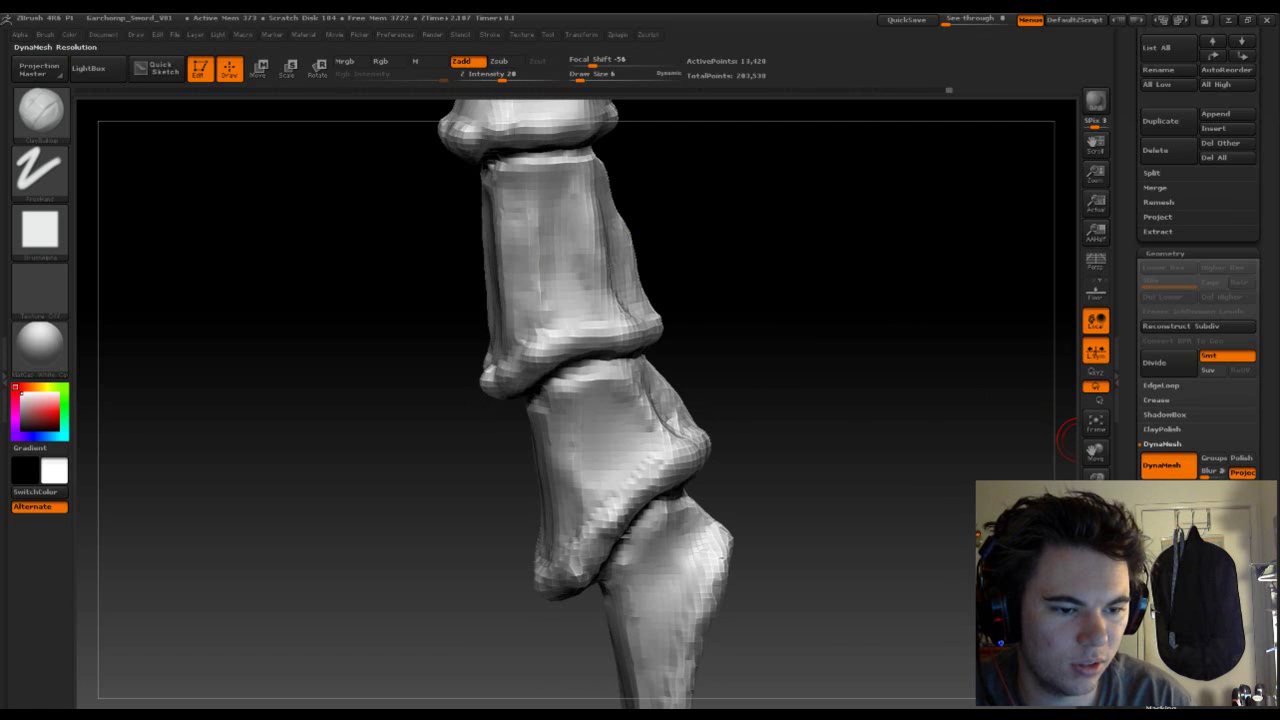
left_click_drag(809, 416, 757, 294, "ctrl")
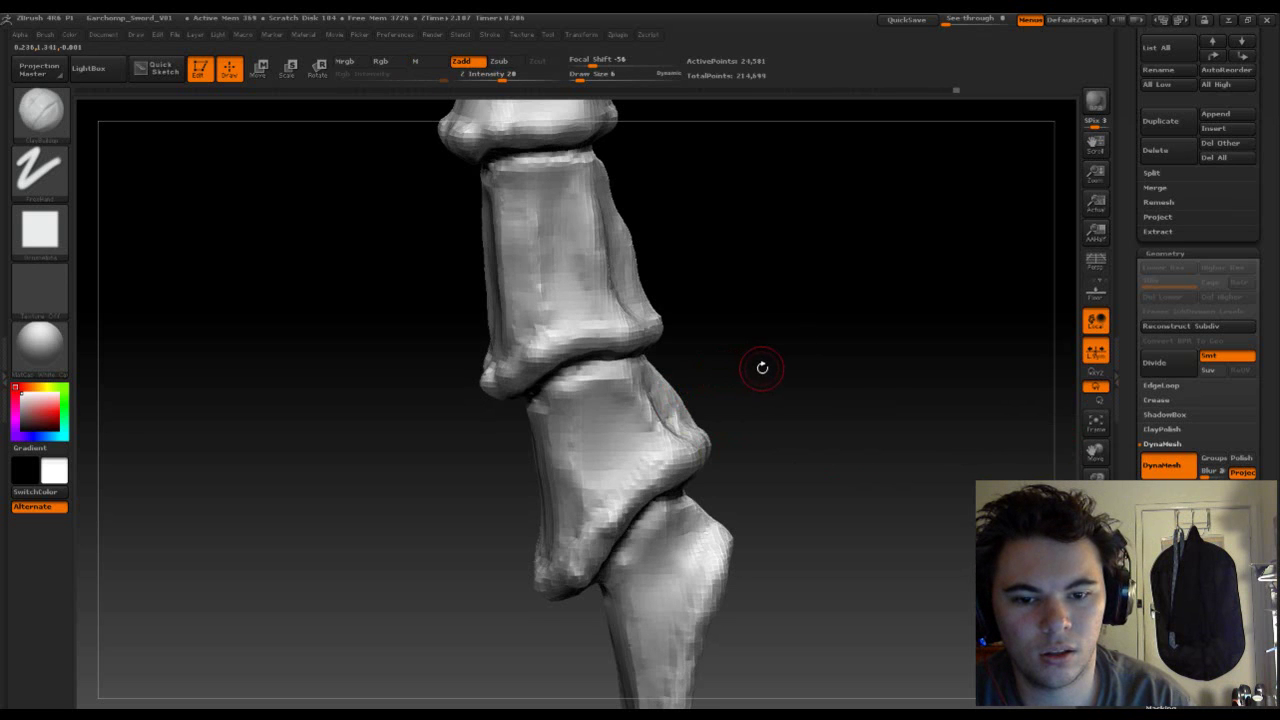
left_click_drag(770, 361, 594, 271)
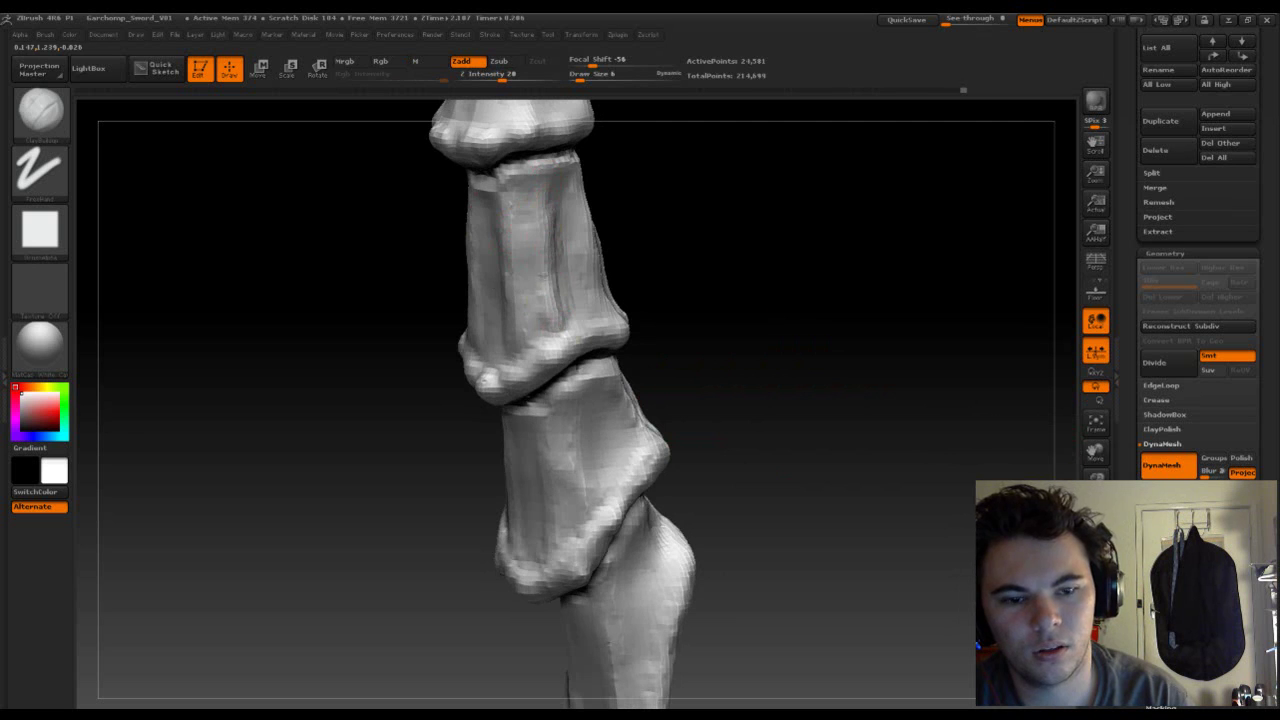
left_click_drag(544, 205, 548, 288)
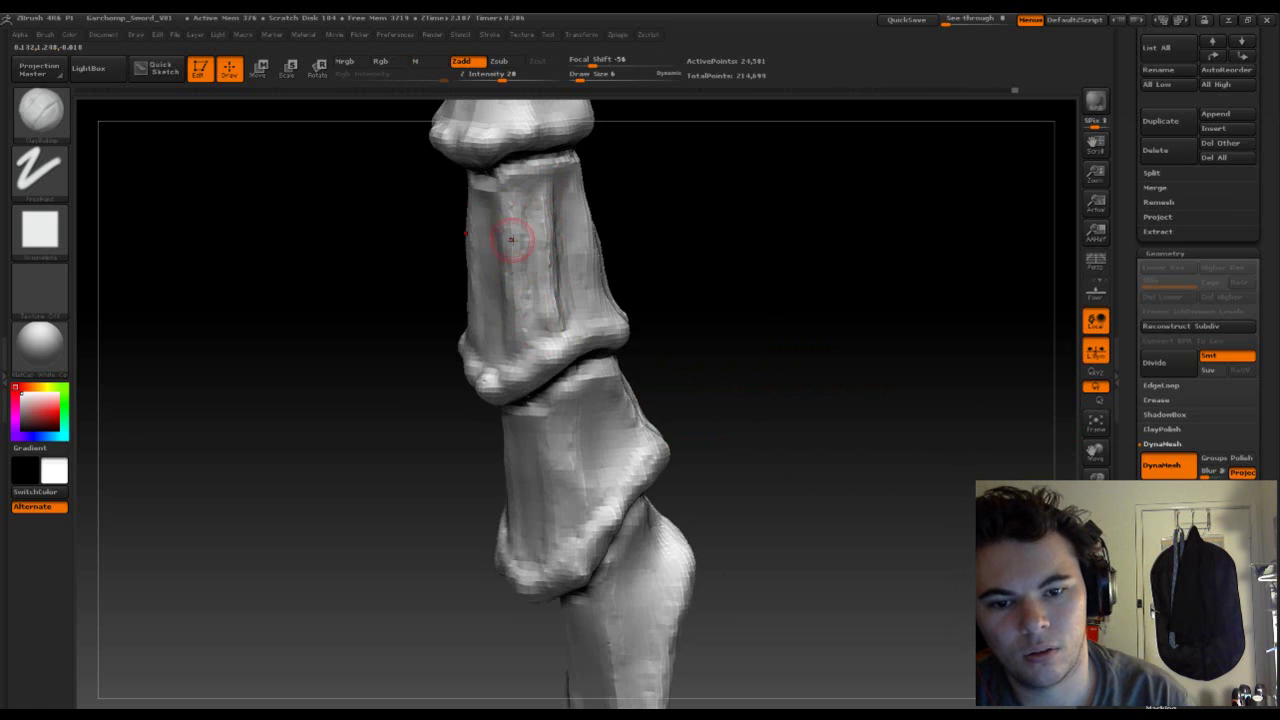
key("shift")
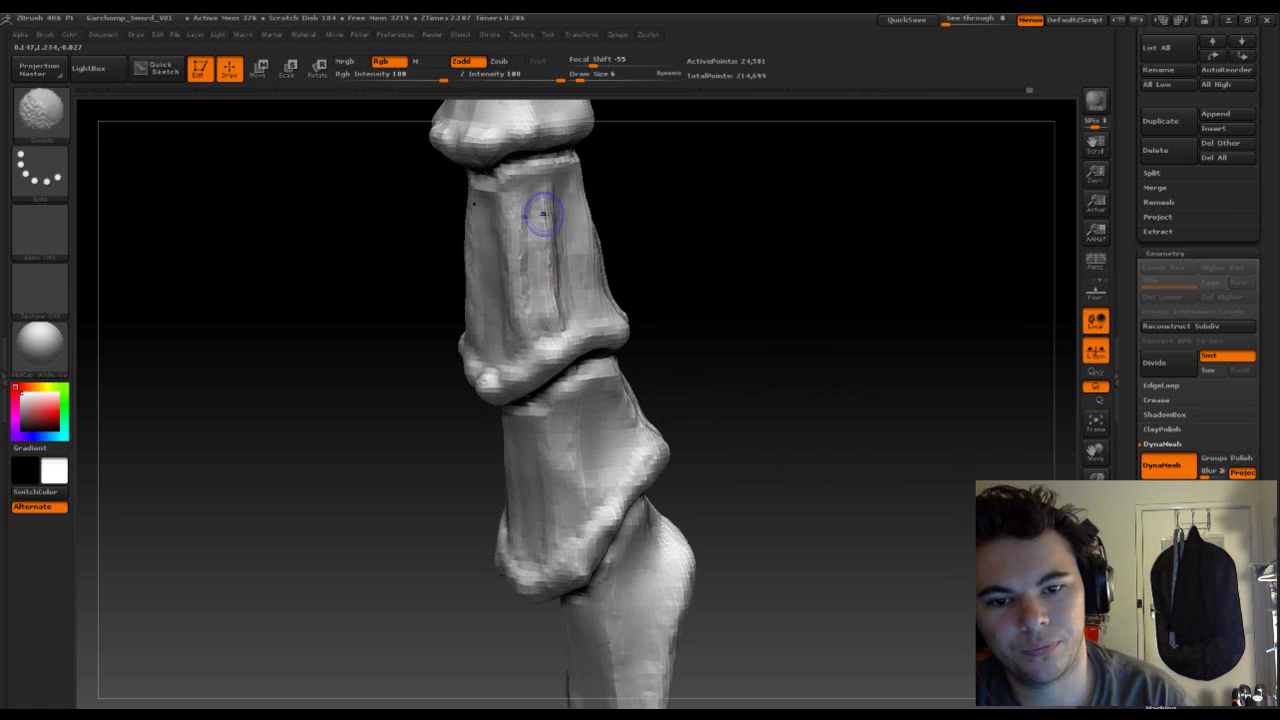
left_click_drag(799, 304, 751, 303)
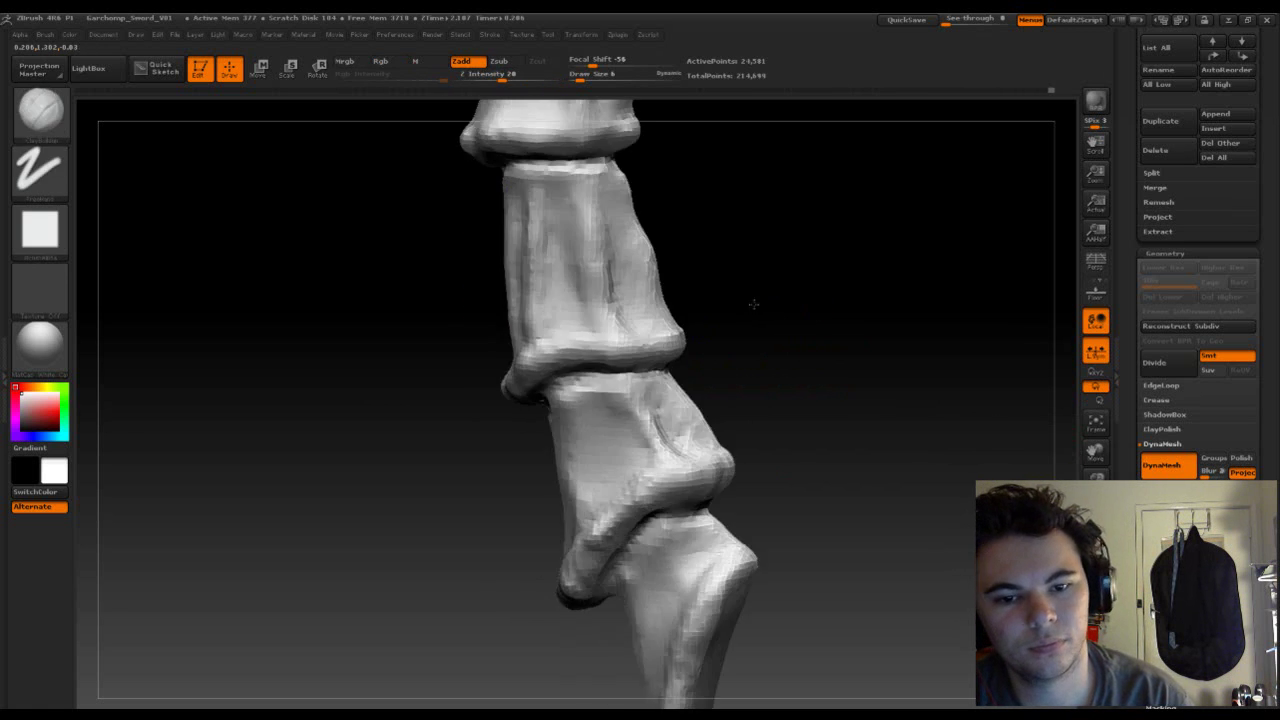
left_click_drag(743, 253, 773, 269)
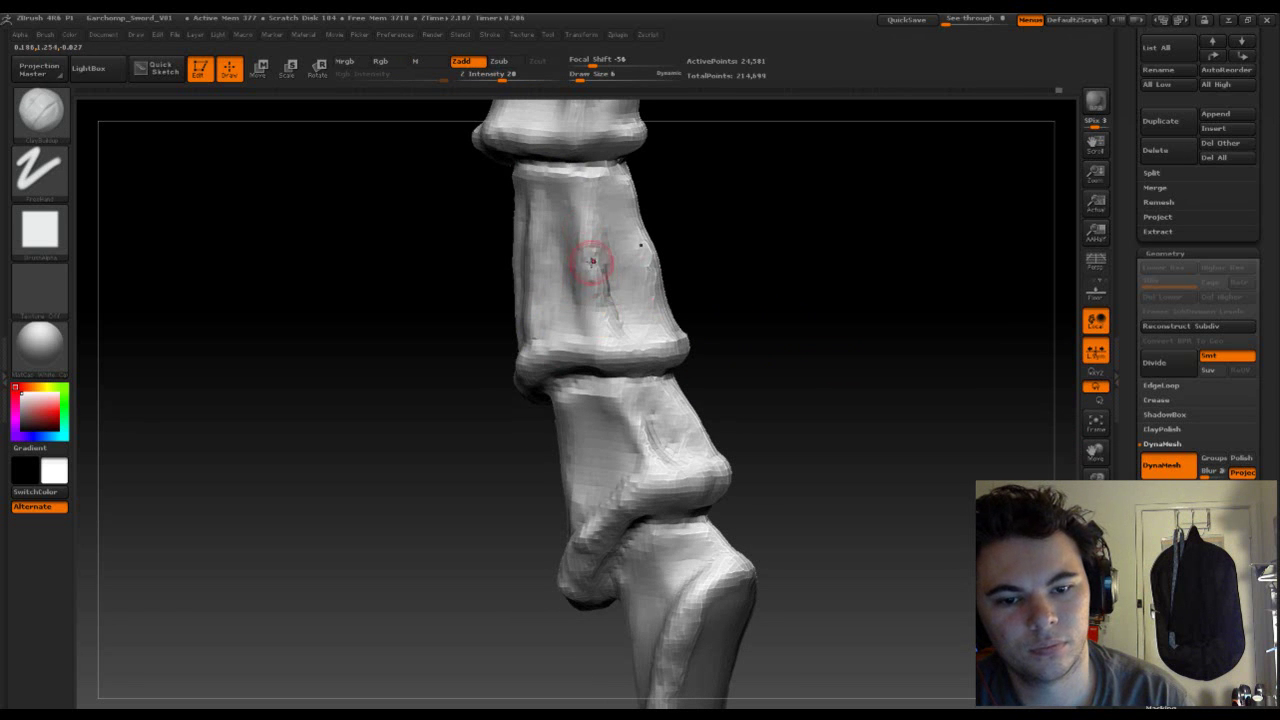
left_click_drag(586, 185, 588, 322)
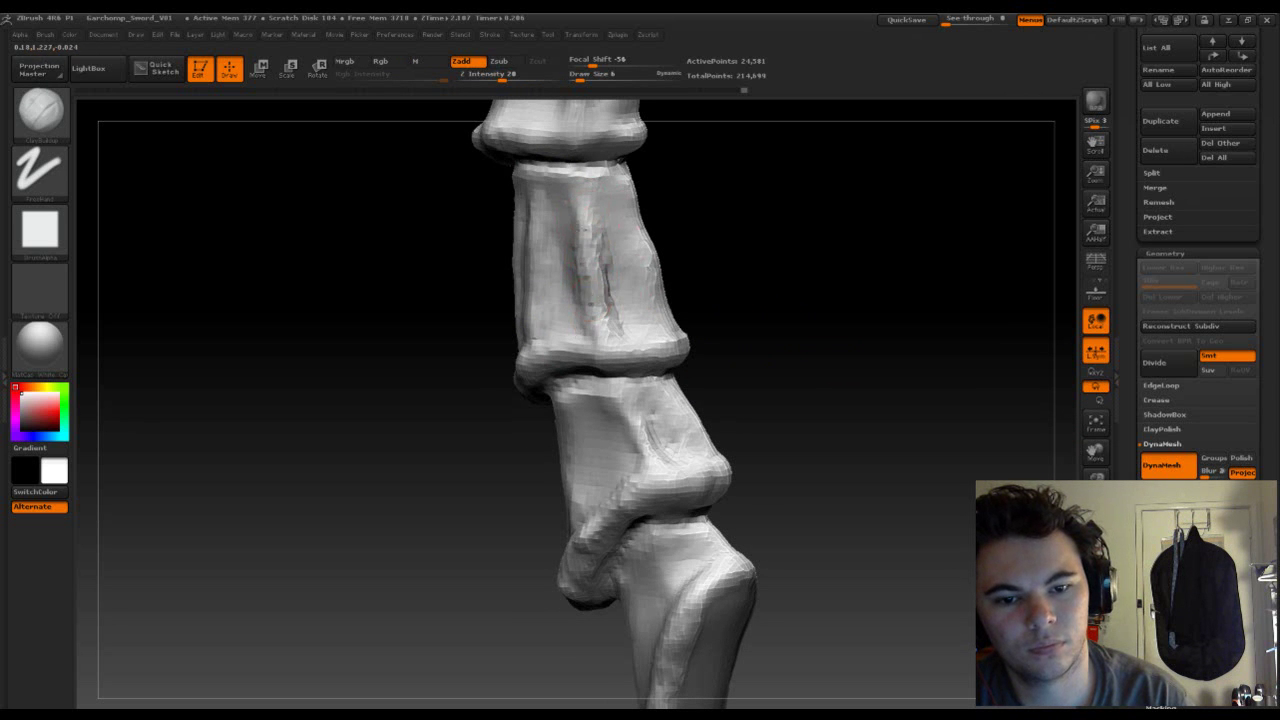
key("shift")
mouse_move(829, 212)
left_mouse_down()
mouse_move(751, 277)
mouse_move(843, 323)
mouse_move(774, 251)
mouse_move(774, 351)
mouse_move(711, 349)
mouse_move(757, 354)
mouse_move(809, 386)
mouse_move(787, 329)
mouse_move(766, 323)
mouse_move(829, 491)
mouse_move(571, 395)
left_mouse_up()
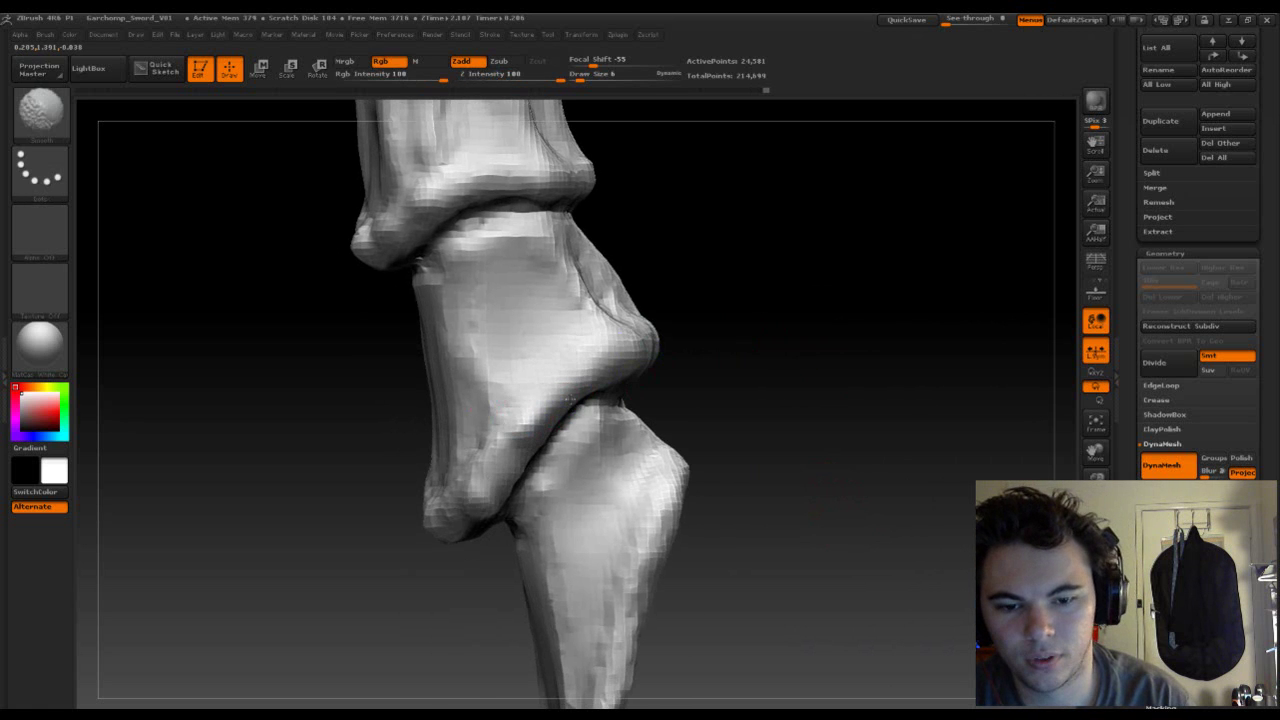
left_click_drag(800, 463, 678, 334)
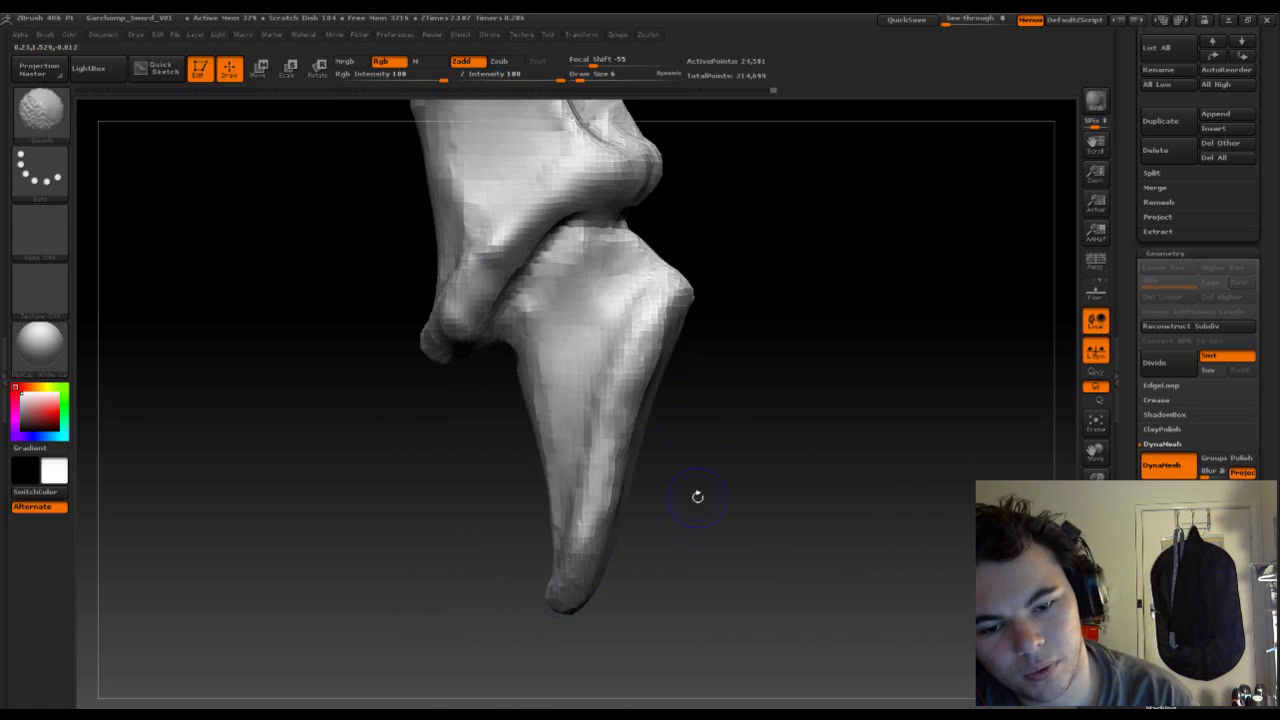
left_click_drag(661, 532, 791, 523, "shift")
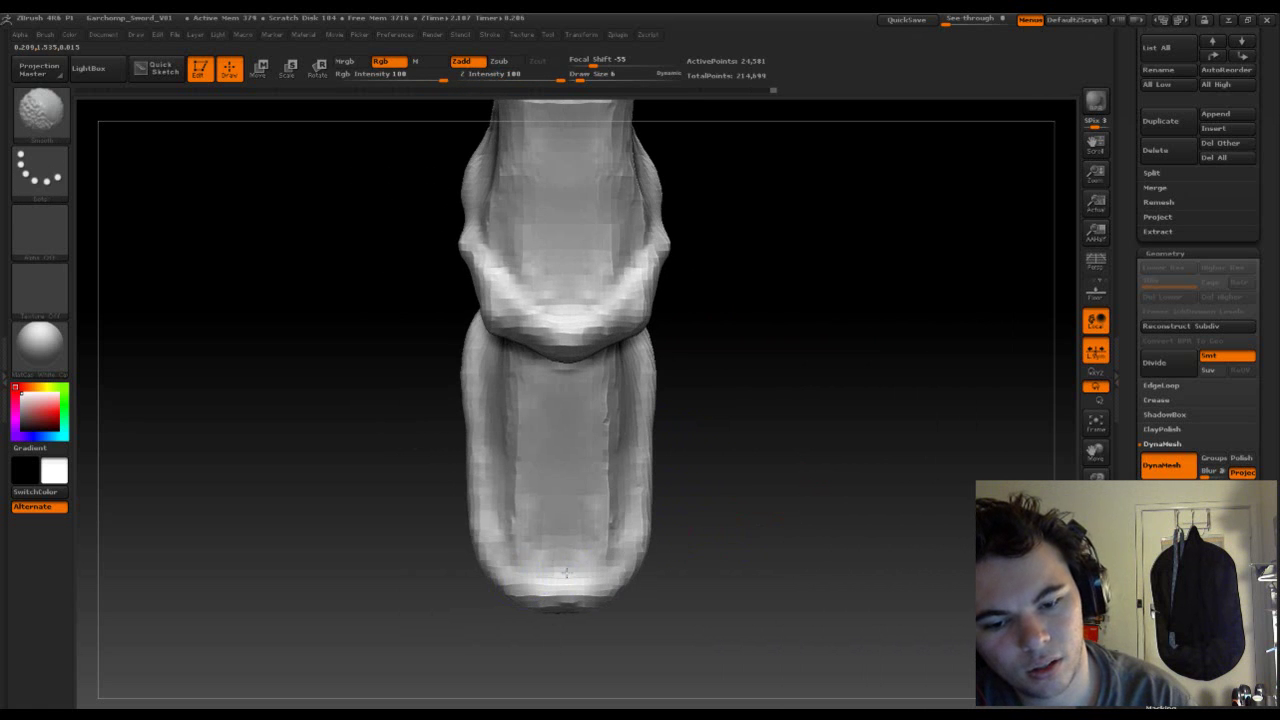
left_click_drag(686, 397, 808, 408)
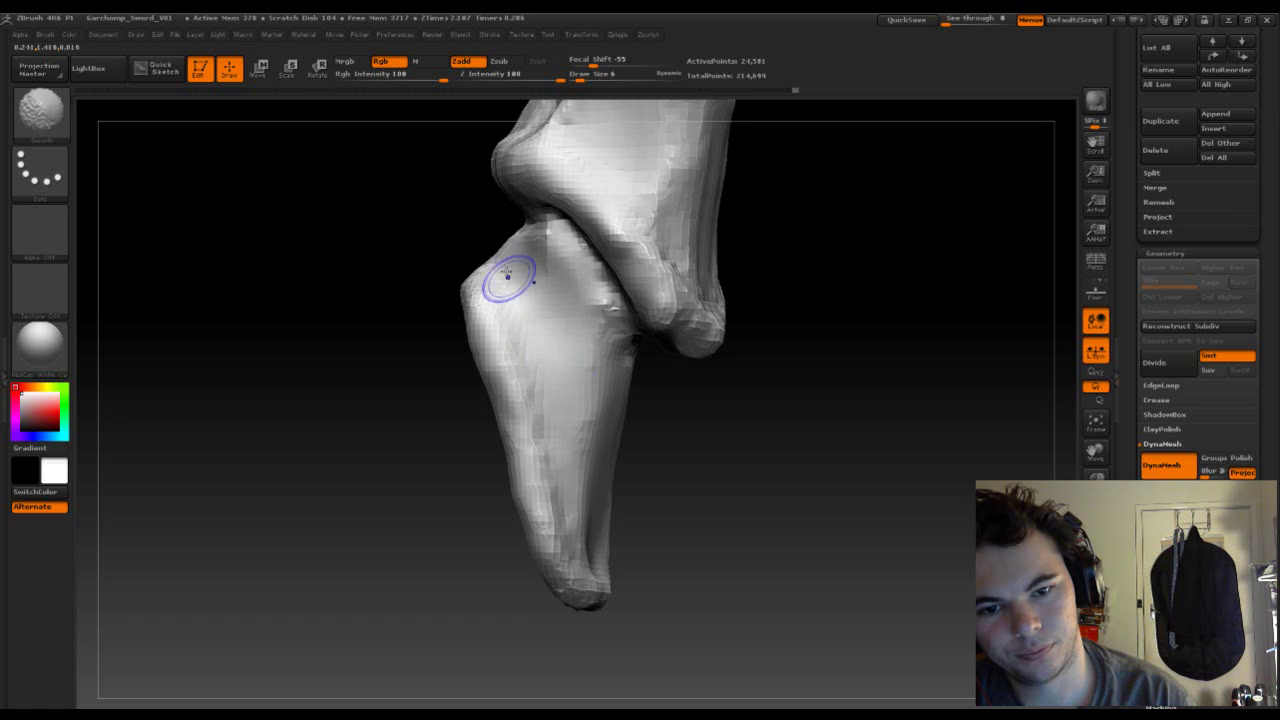
left_click_drag(507, 277, 532, 234)
left_click_drag(667, 367, 543, 283)
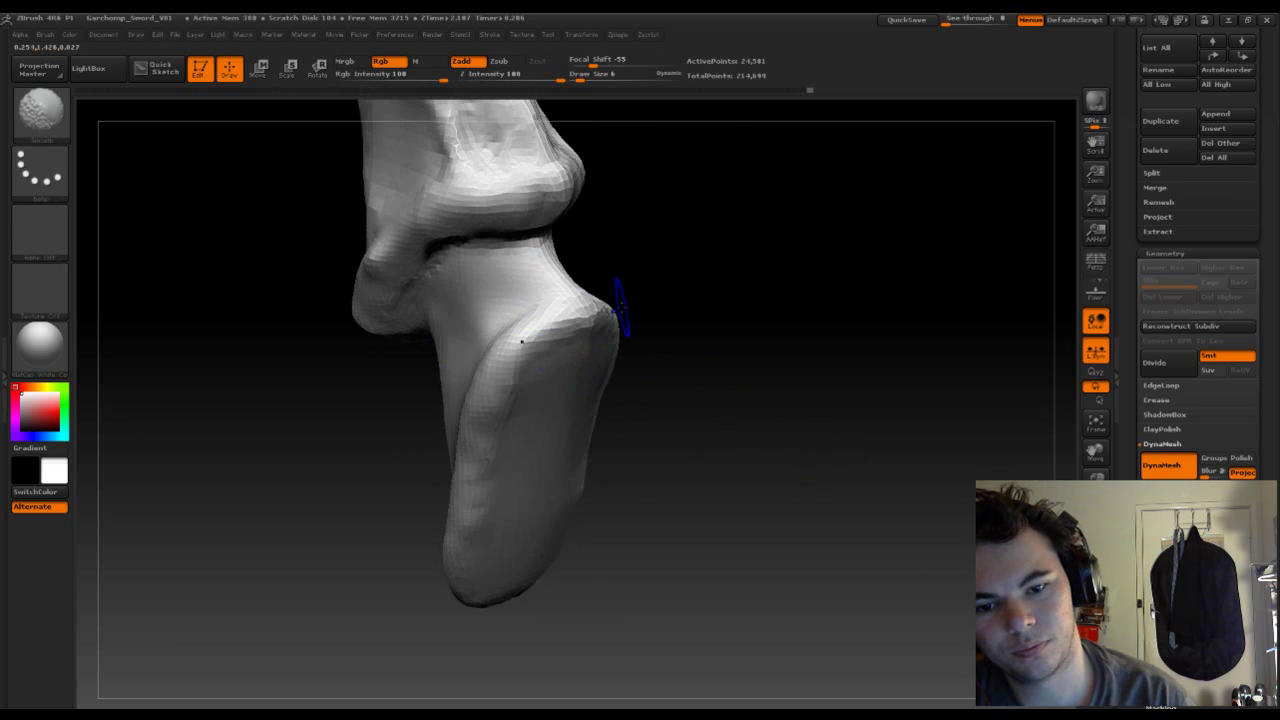
mouse_move(803, 309)
left_mouse_down()
mouse_move(729, 129)
mouse_move(766, 451)
mouse_move(768, 431)
mouse_move(746, 426)
mouse_move(703, 509)
mouse_move(760, 471)
mouse_move(810, 587)
mouse_move(794, 566)
mouse_move(783, 463)
mouse_move(746, 380)
mouse_move(808, 532)
mouse_move(630, 310)
mouse_move(623, 463)
left_mouse_up()
mouse_move(913, 342)
left_mouse_down()
mouse_move(971, 400)
mouse_move(966, 291)
mouse_move(1000, 334)
mouse_move(994, 366)
mouse_move(946, 363)
mouse_move(991, 349)
mouse_move(1037, 374)
mouse_move(628, 450)
left_mouse_up()
- Carve texture strokes down the upper shaft and vertical strokes on the middle segment
left_click_drag(727, 429, 632, 480)
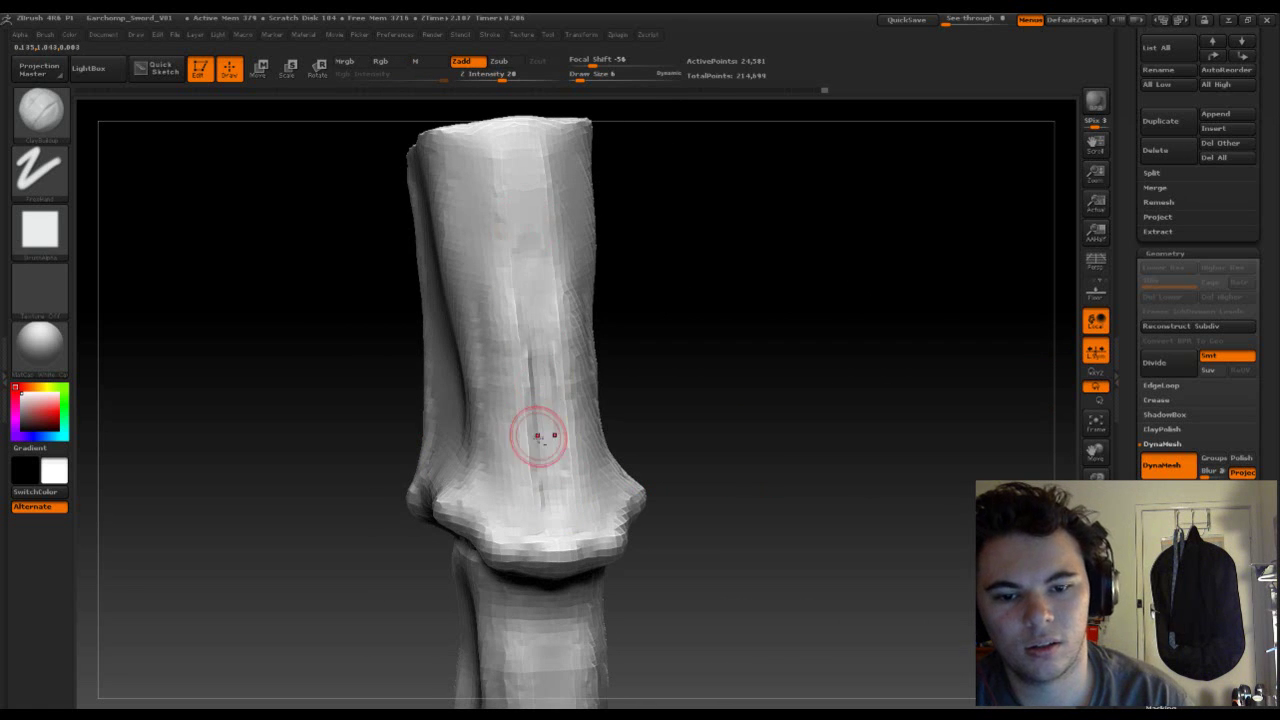
mouse_move(560, 335)
left_mouse_down()
mouse_move(518, 208)
mouse_move(540, 373)
left_mouse_up()
mouse_move(540, 210)
left_mouse_down()
mouse_move(537, 423)
mouse_move(570, 527)
left_mouse_up()
key("b")
key("s")
key("t")
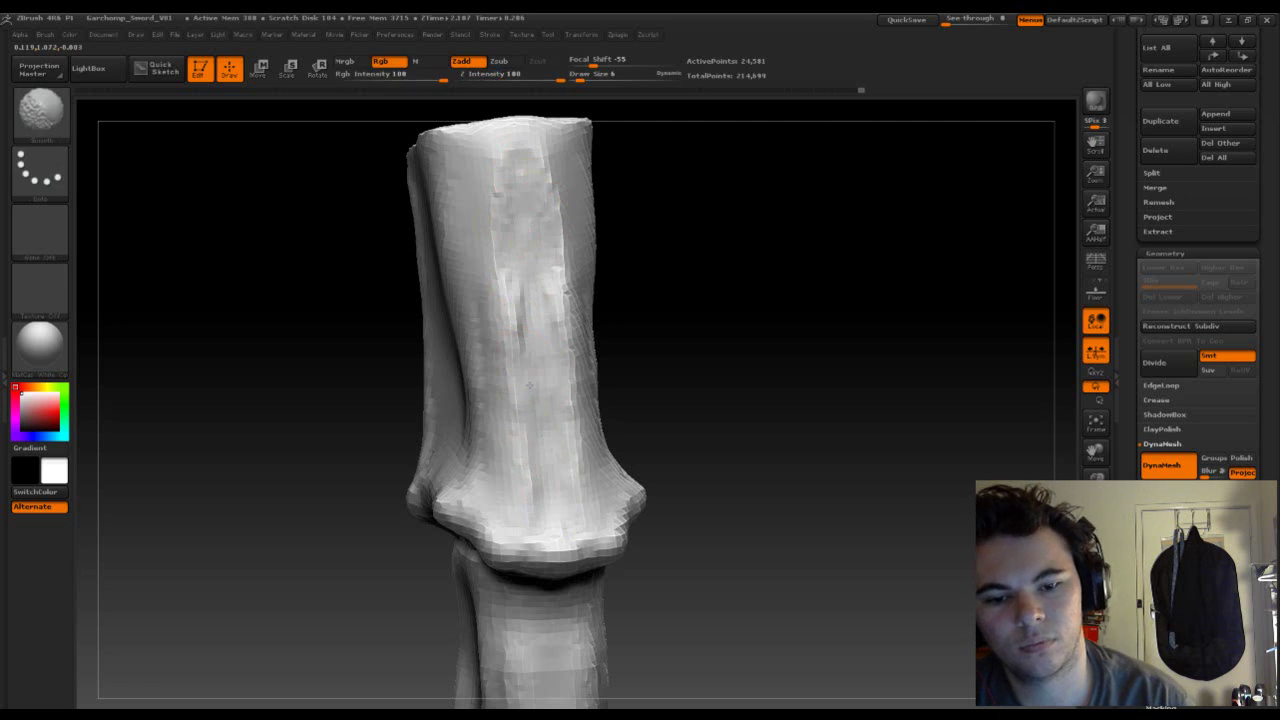
key("b")
key("c")
key("b")
mouse_move(757, 186)
left_mouse_down()
mouse_move(800, 323)
mouse_move(763, 309)
mouse_move(823, 426)
mouse_move(692, 463)
left_mouse_up()
left_click_drag(494, 463, 498, 402)
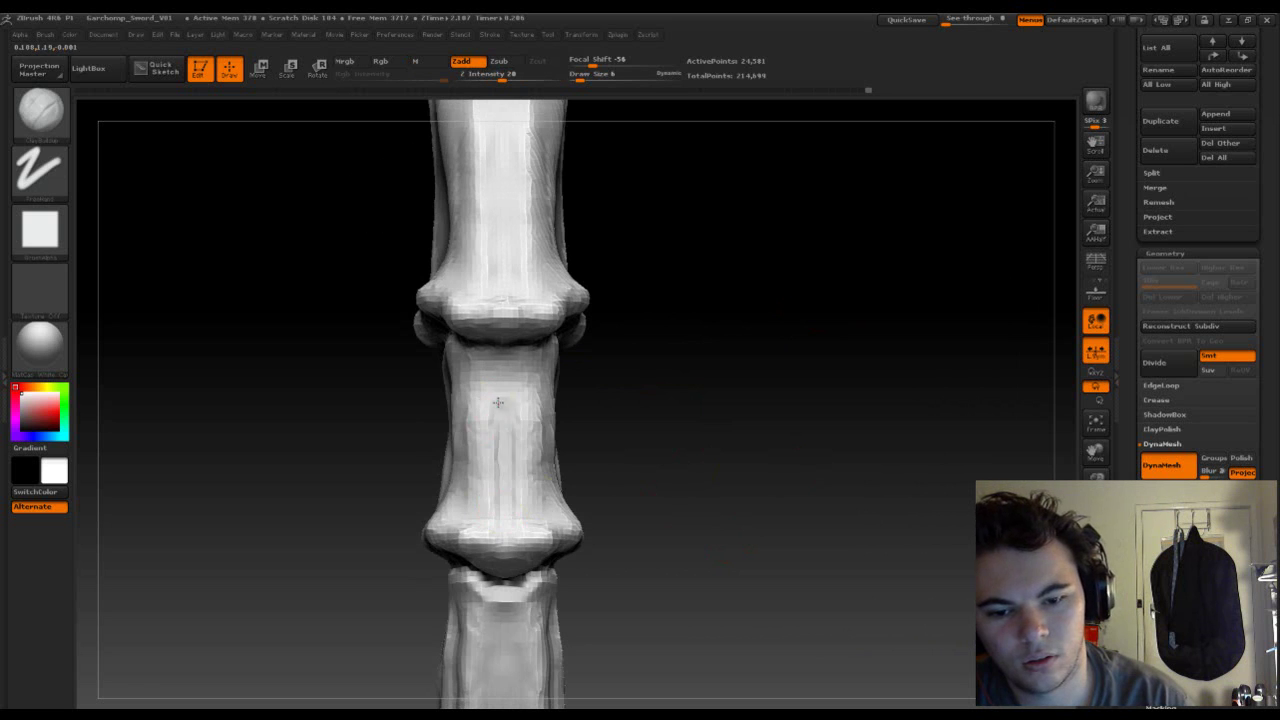
left_click_drag(494, 493, 502, 376)
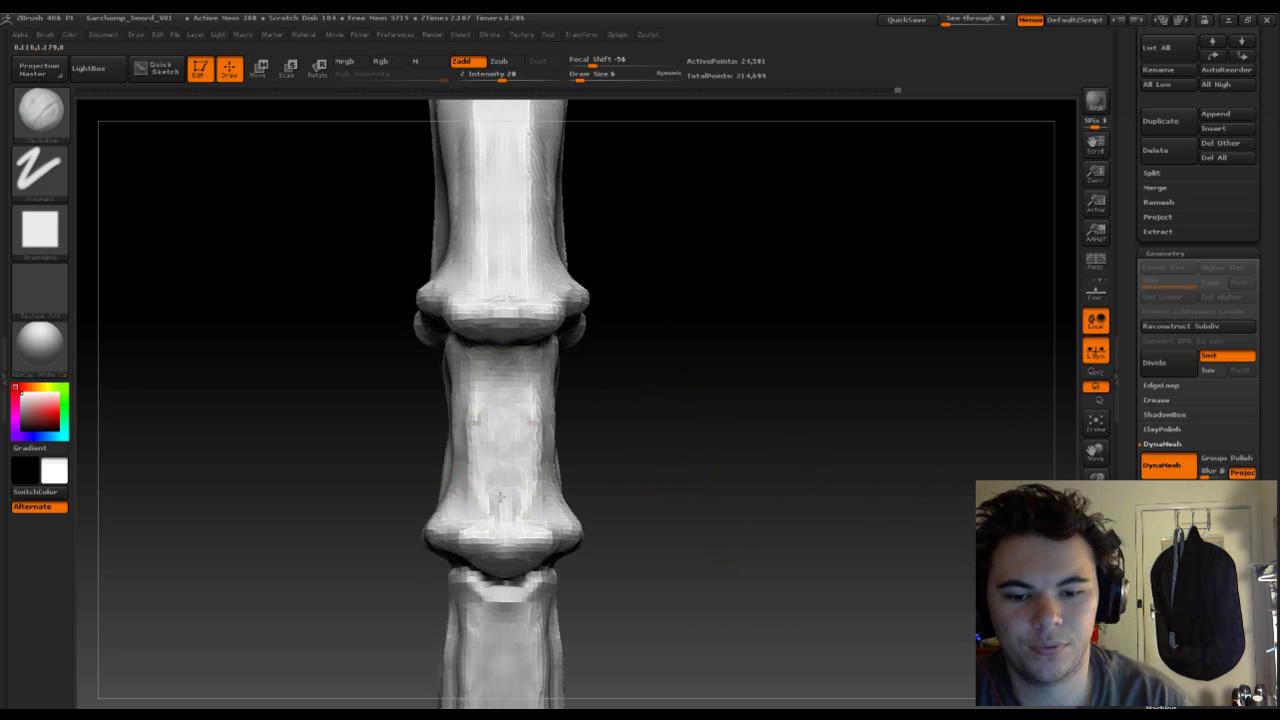
- Carve a groove down the middle segment and smooth its rough lower-left area and ridges
key("shift")
mouse_move(645, 443)
left_mouse_down()
mouse_move(737, 457)
mouse_move(763, 420)
mouse_move(766, 366)
mouse_move(777, 531)
mouse_move(500, 580)
mouse_move(464, 465)
left_mouse_up()
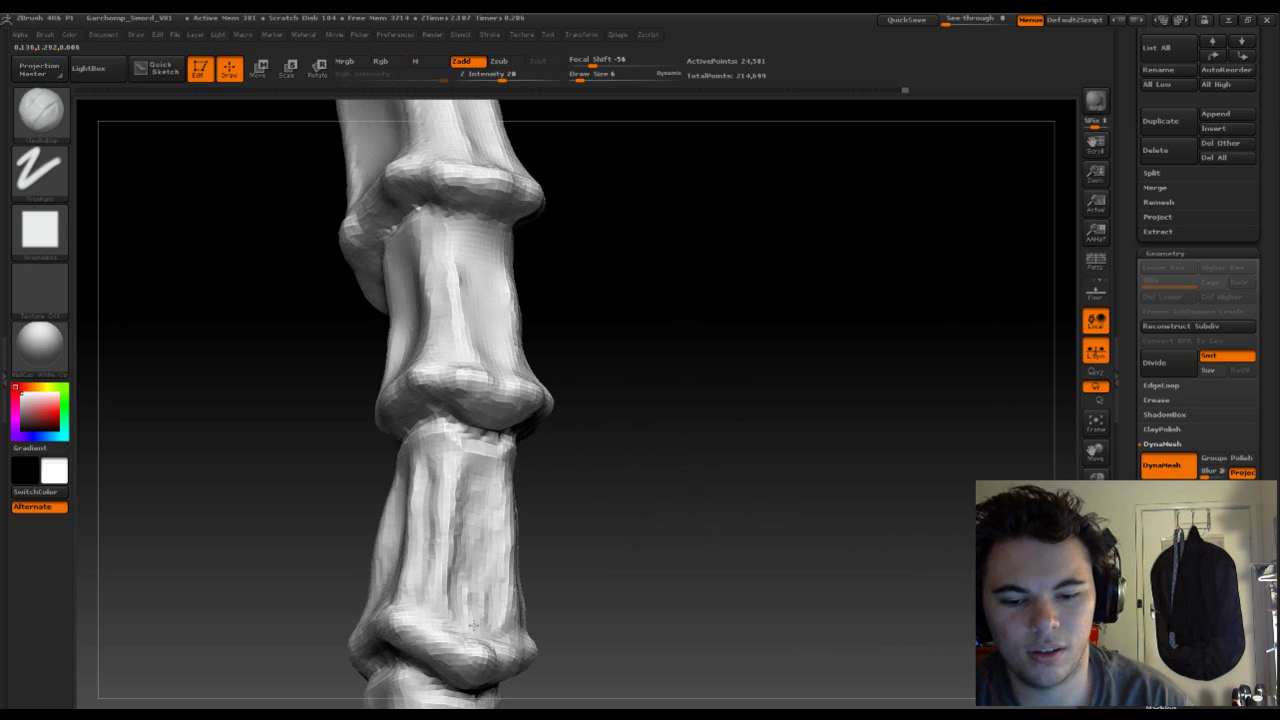
key("shift")
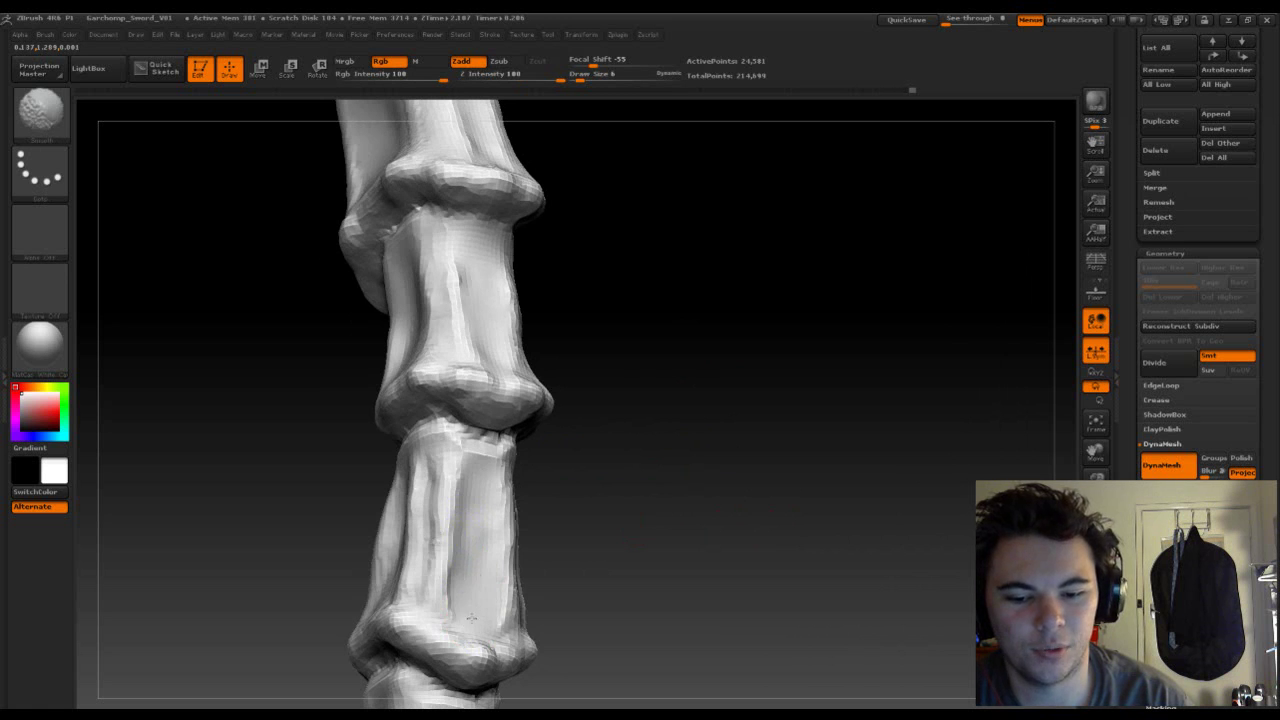
mouse_move(540, 520)
left_mouse_down("shift")
mouse_move(614, 543)
mouse_move(626, 426)
mouse_move(437, 486)
left_mouse_up("shift")
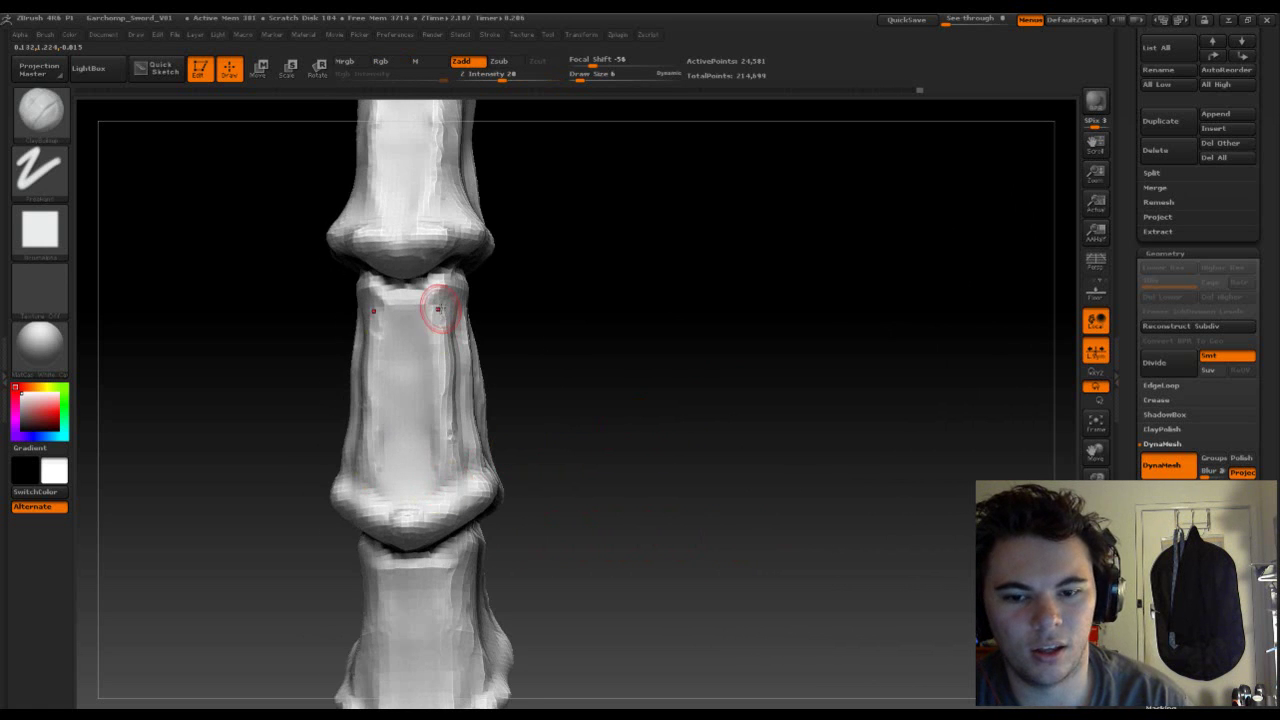
mouse_move(445, 405)
left_mouse_down()
mouse_move(441, 476)
mouse_move(432, 356)
left_mouse_up()
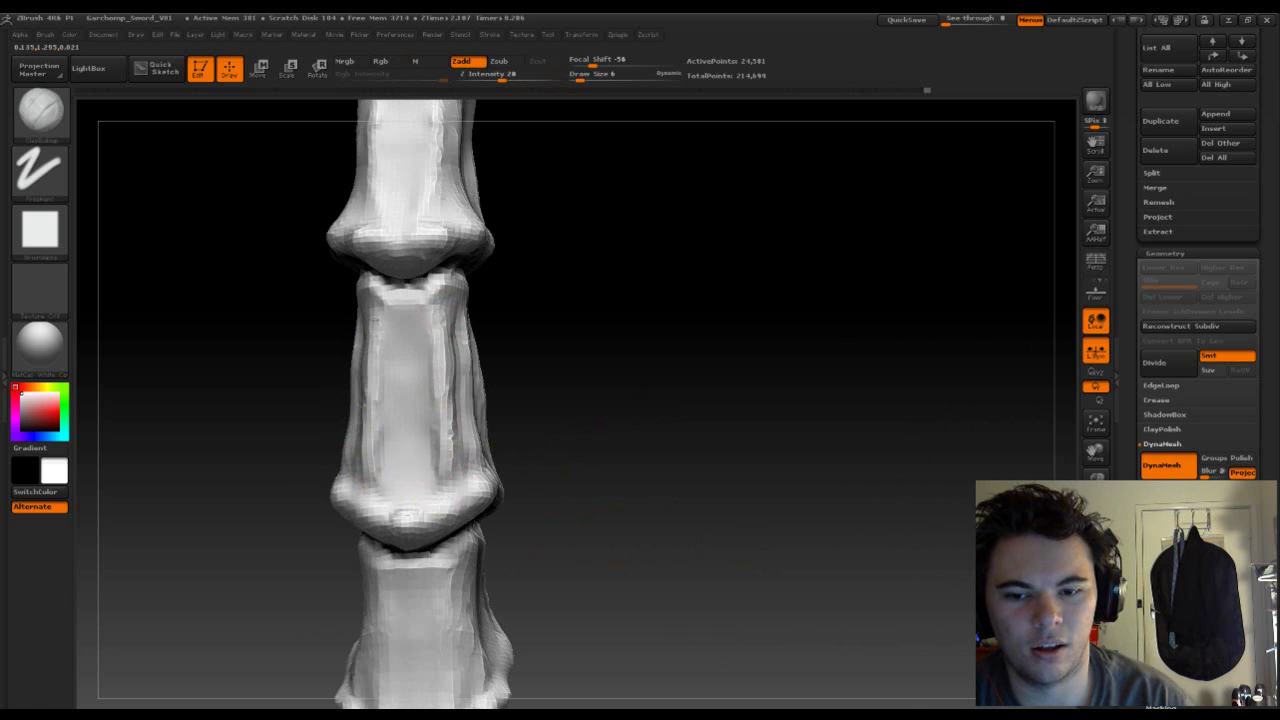
left_click_drag(362, 466, 371, 486, "shift")
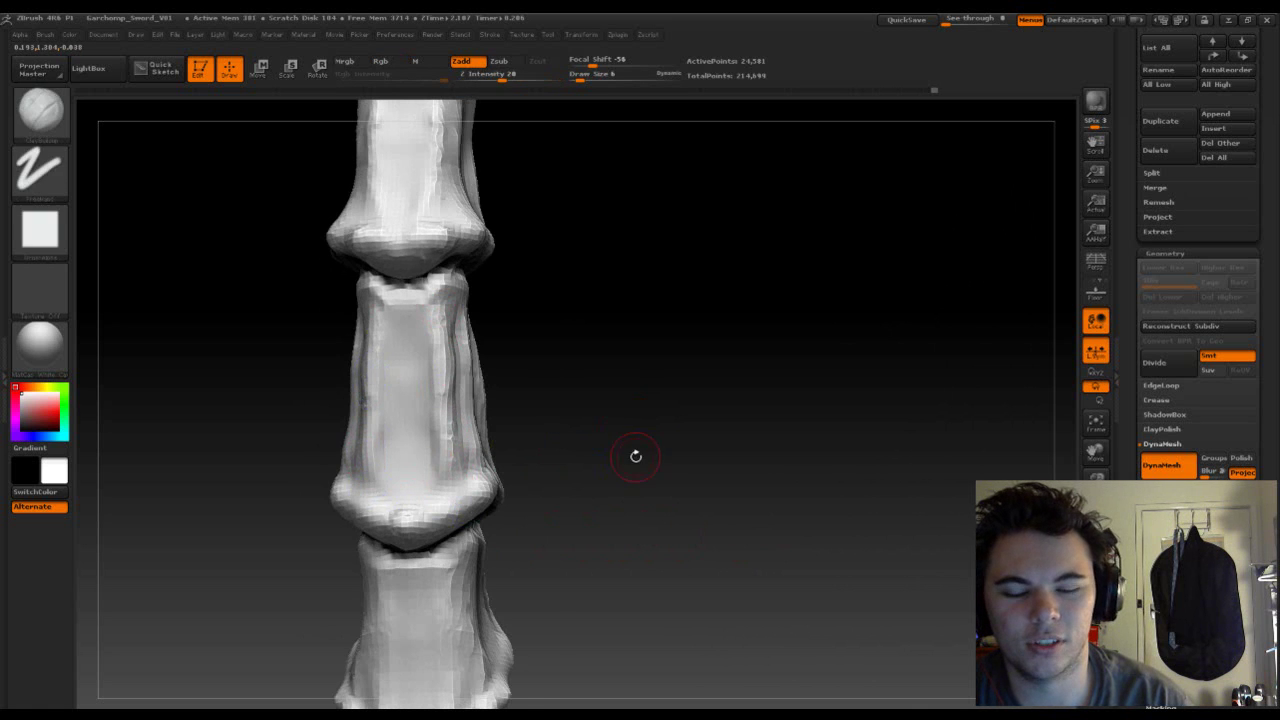
left_click_drag(634, 451, 436, 379)
mouse_move(589, 415)
left_mouse_down()
mouse_move(686, 391)
mouse_move(742, 398)
mouse_move(780, 297)
mouse_move(747, 332)
mouse_move(533, 405)
mouse_move(522, 396)
mouse_move(530, 438)
left_mouse_up()
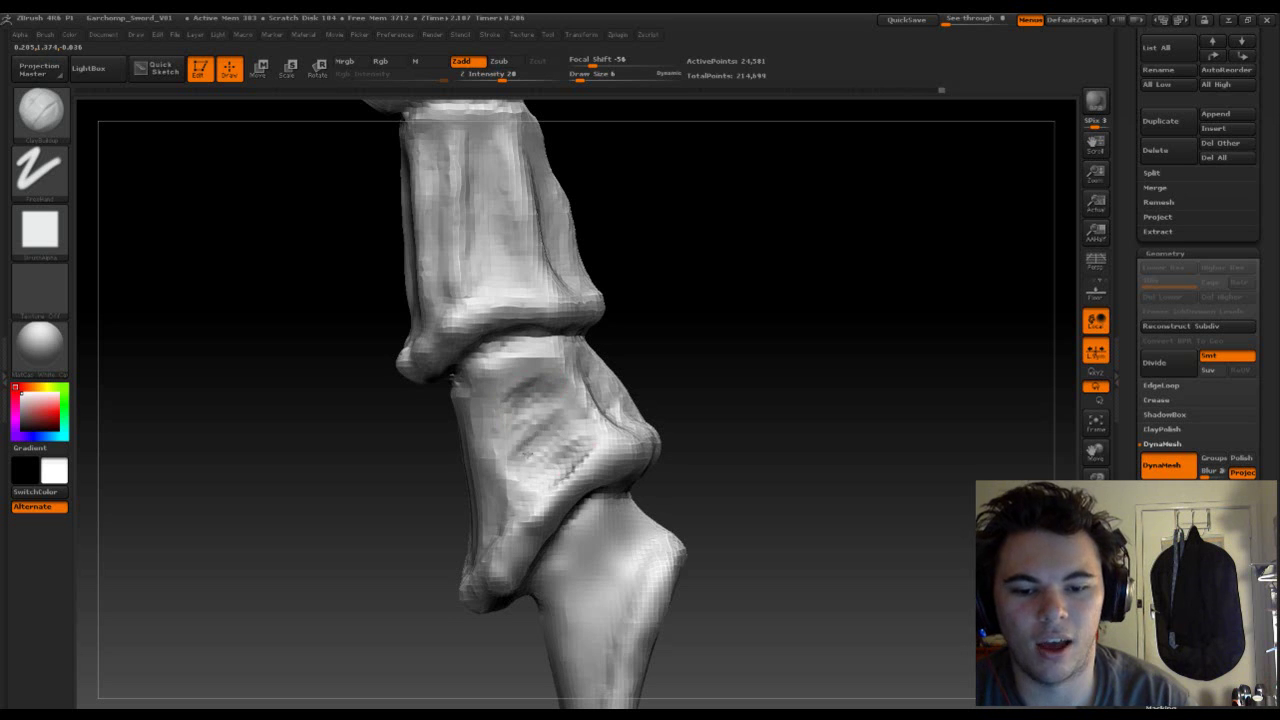
left_click_drag(529, 414, 523, 406, "shift")
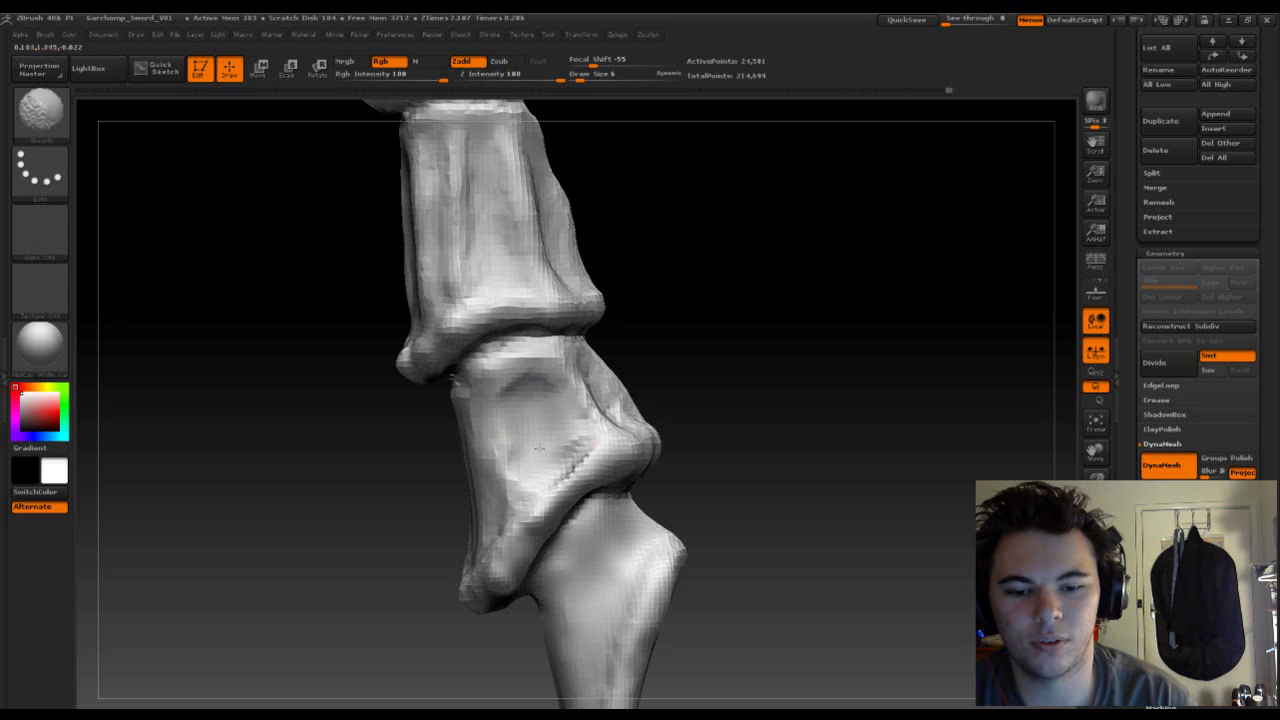
left_click_drag(846, 400, 701, 438)
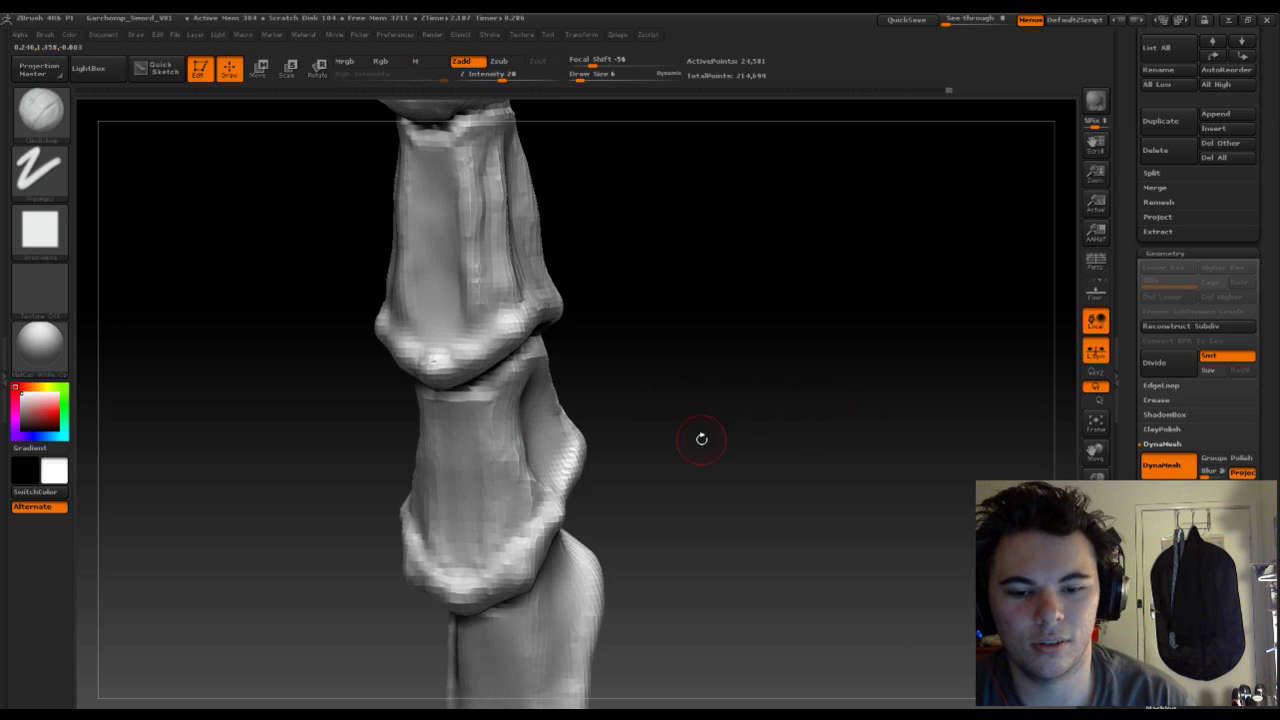
left_click_drag(789, 443, 729, 374)
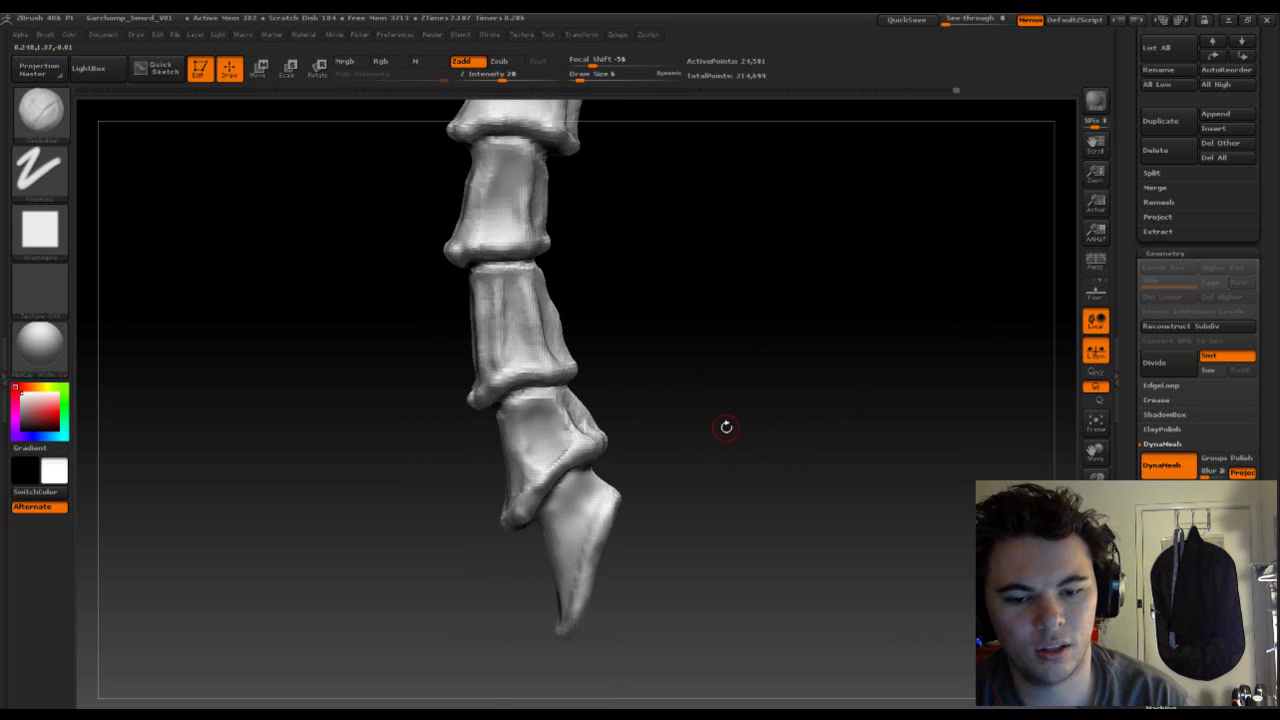
- Carve thin crack grooves into the pointed tip bone of the rail
left_click_drag(726, 426, 700, 340)
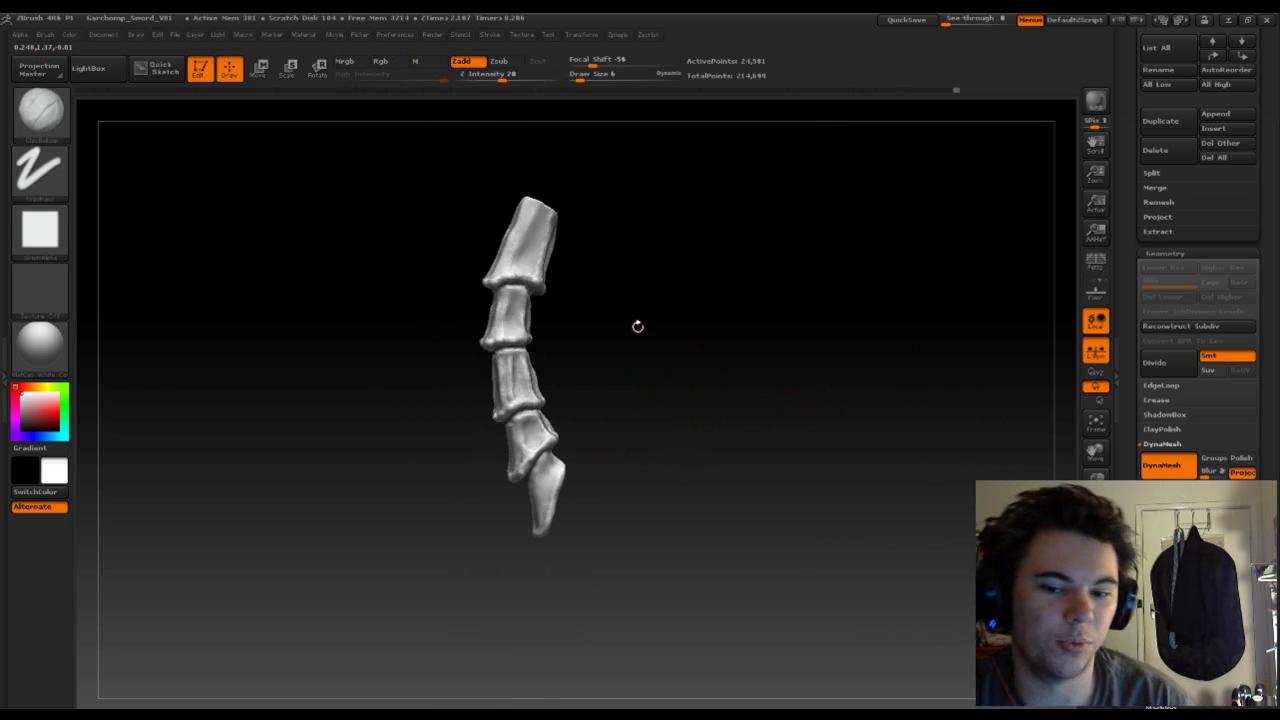
mouse_move(706, 463)
left_mouse_down("alt")
mouse_move(669, 369)
mouse_move(717, 463)
left_mouse_up("alt")
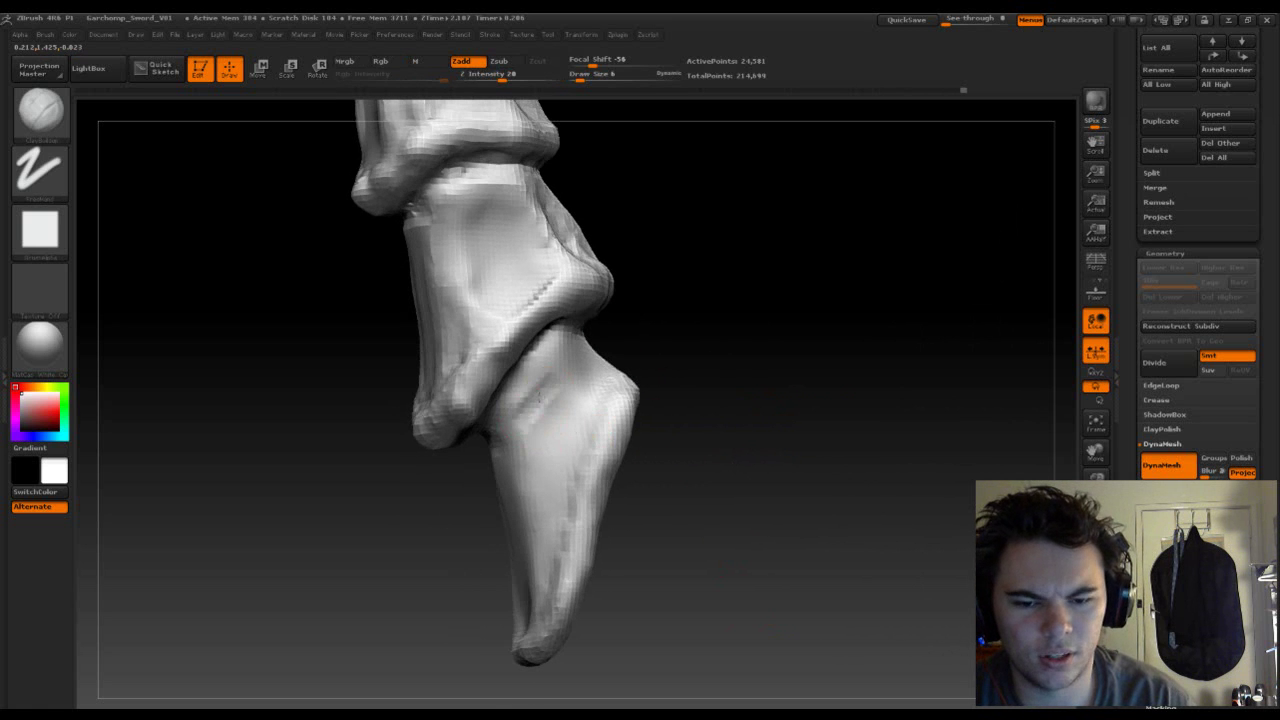
left_click_drag(540, 396, 545, 390)
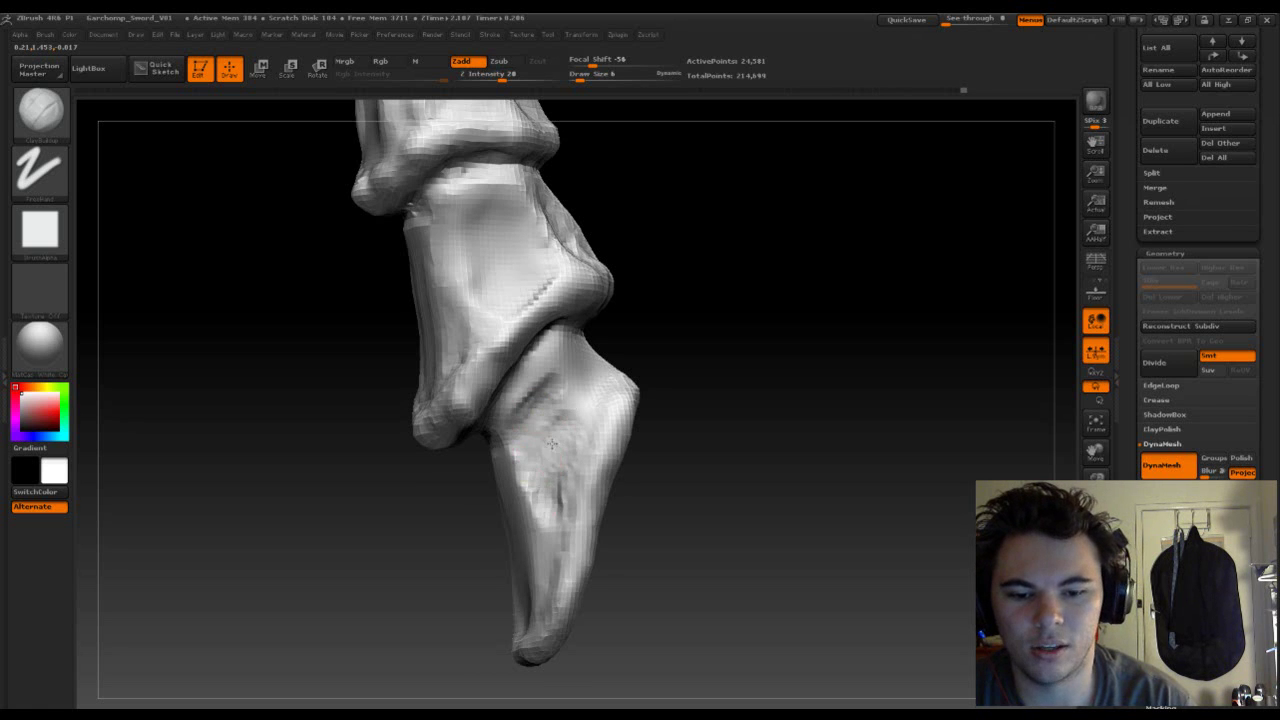
key("1")
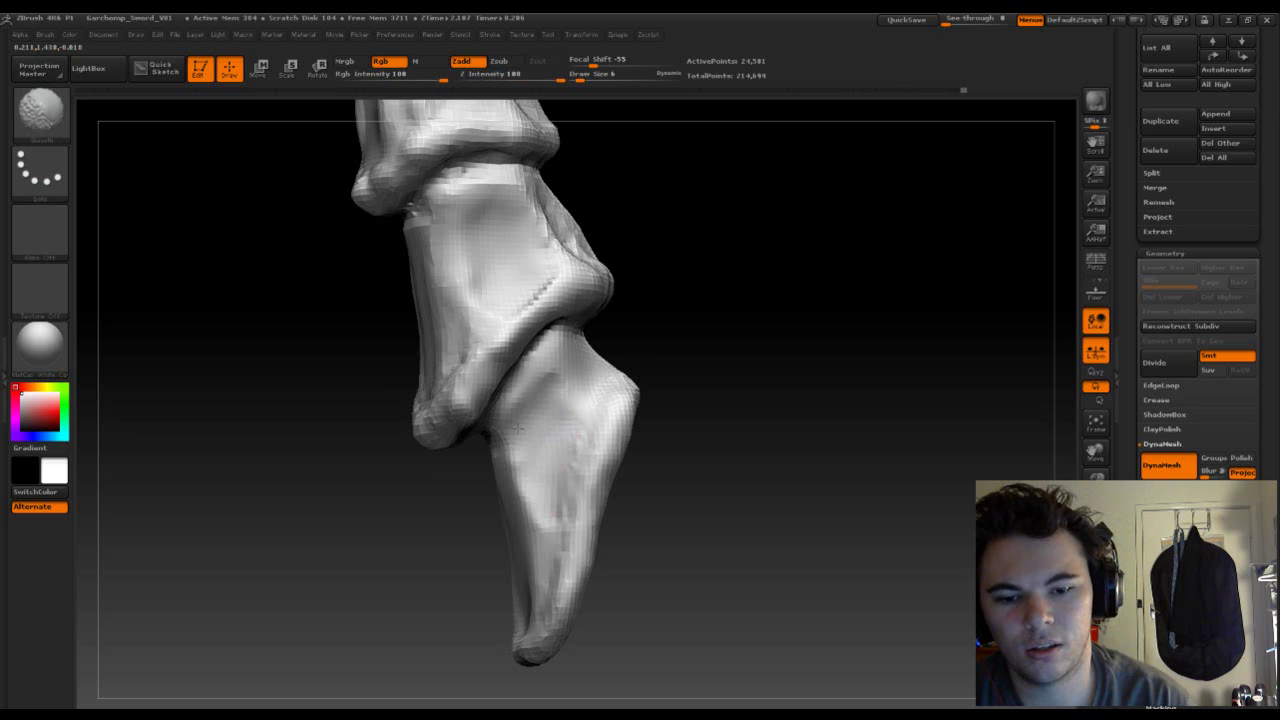
key("b")
key("c")
key("b")
left_click_drag(650, 440, 560, 500)
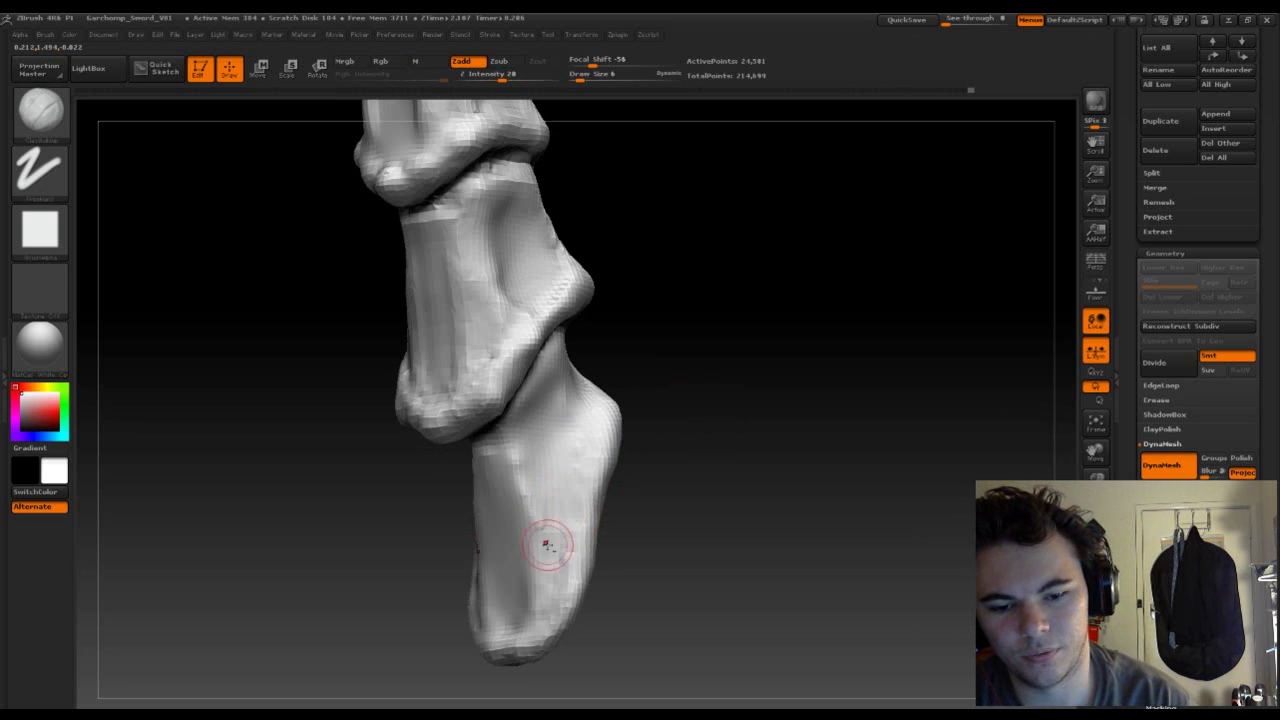
left_click_drag(548, 545, 565, 430)
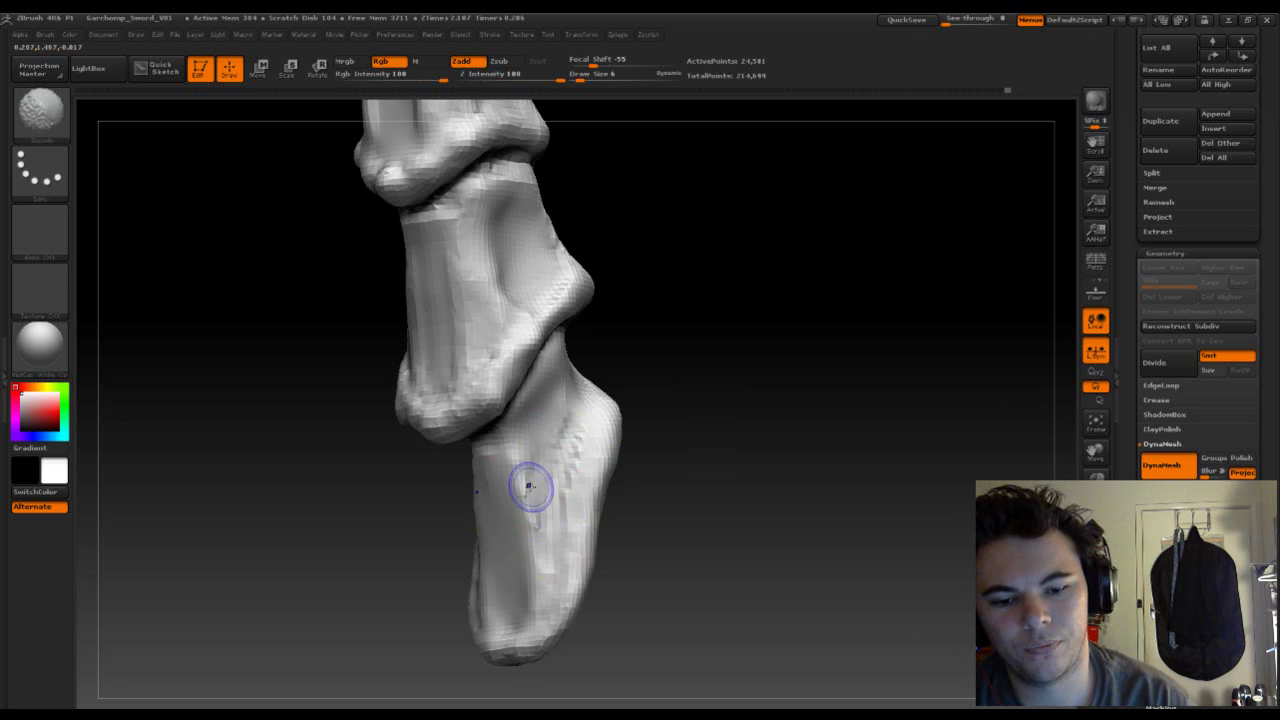
left_click_drag(509, 528, 548, 605)
left_click_drag(524, 468, 548, 582)
- Add small pits to the lower bone's front and lightly smooth them
key("b")
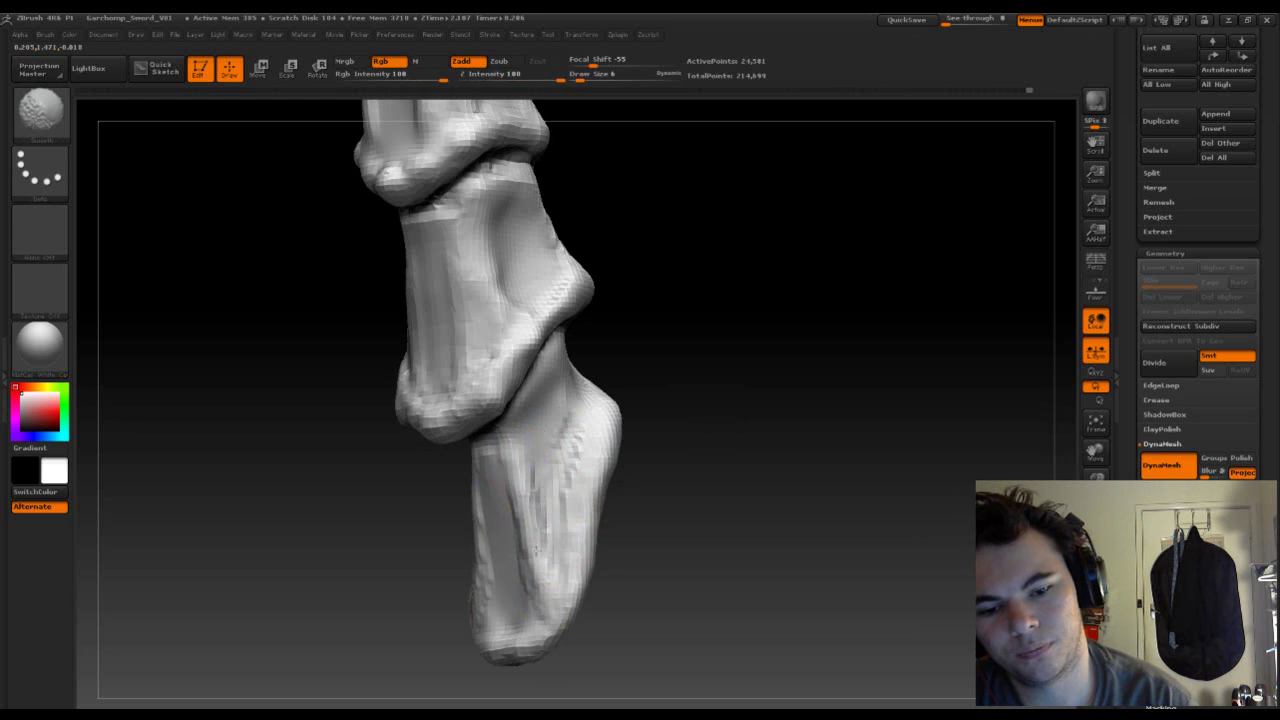
key("b")
left_click_drag(668, 518, 760, 517)
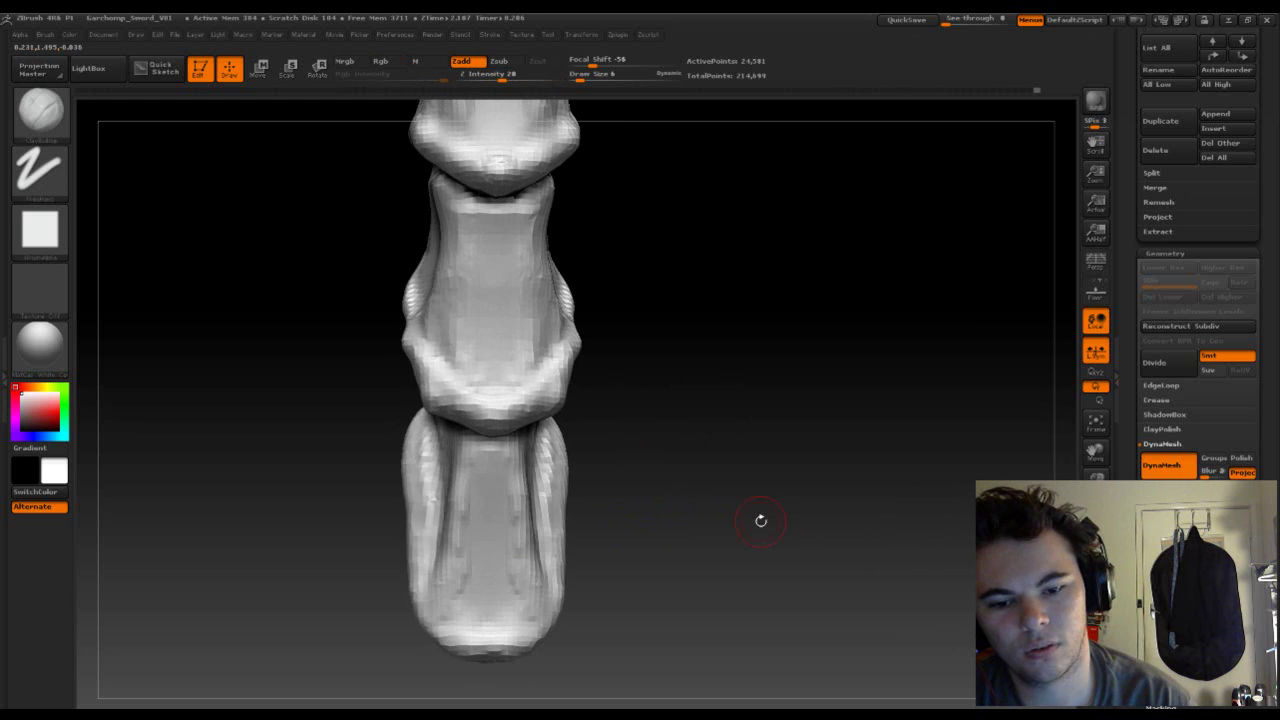
left_click_drag(530, 588, 490, 570)
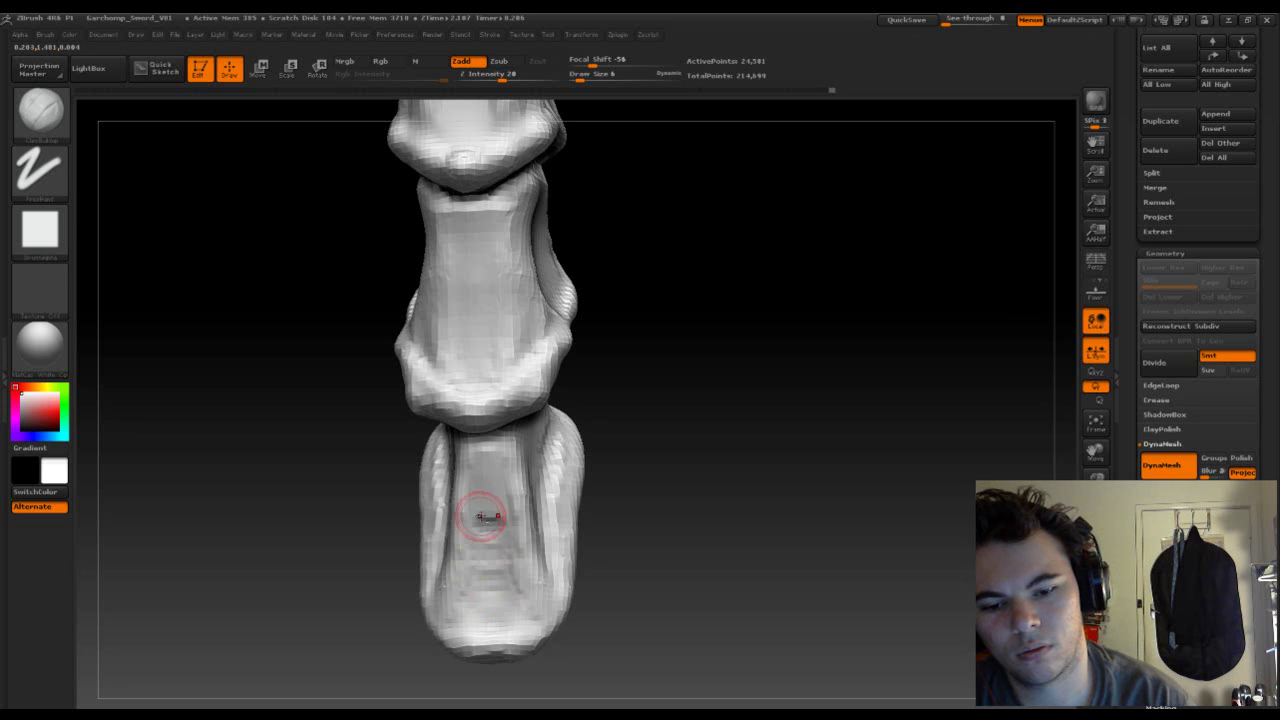
left_click_drag(486, 506, 480, 488)
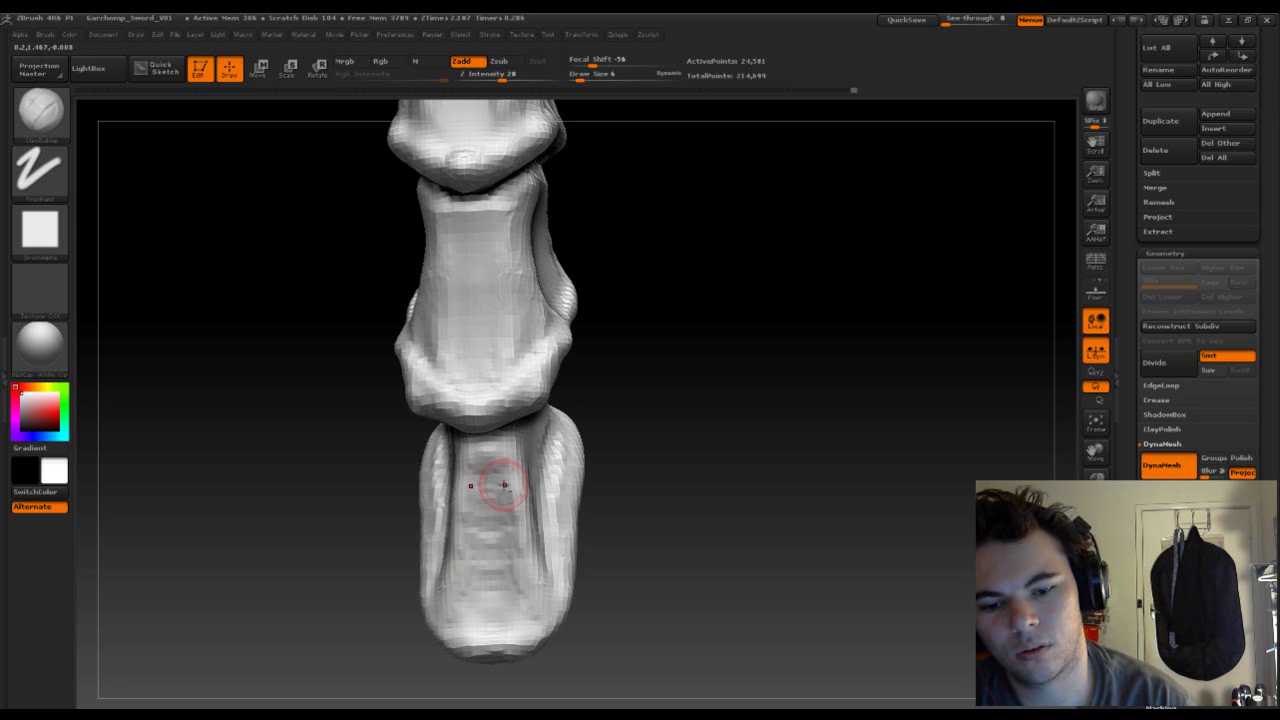
key("shift")
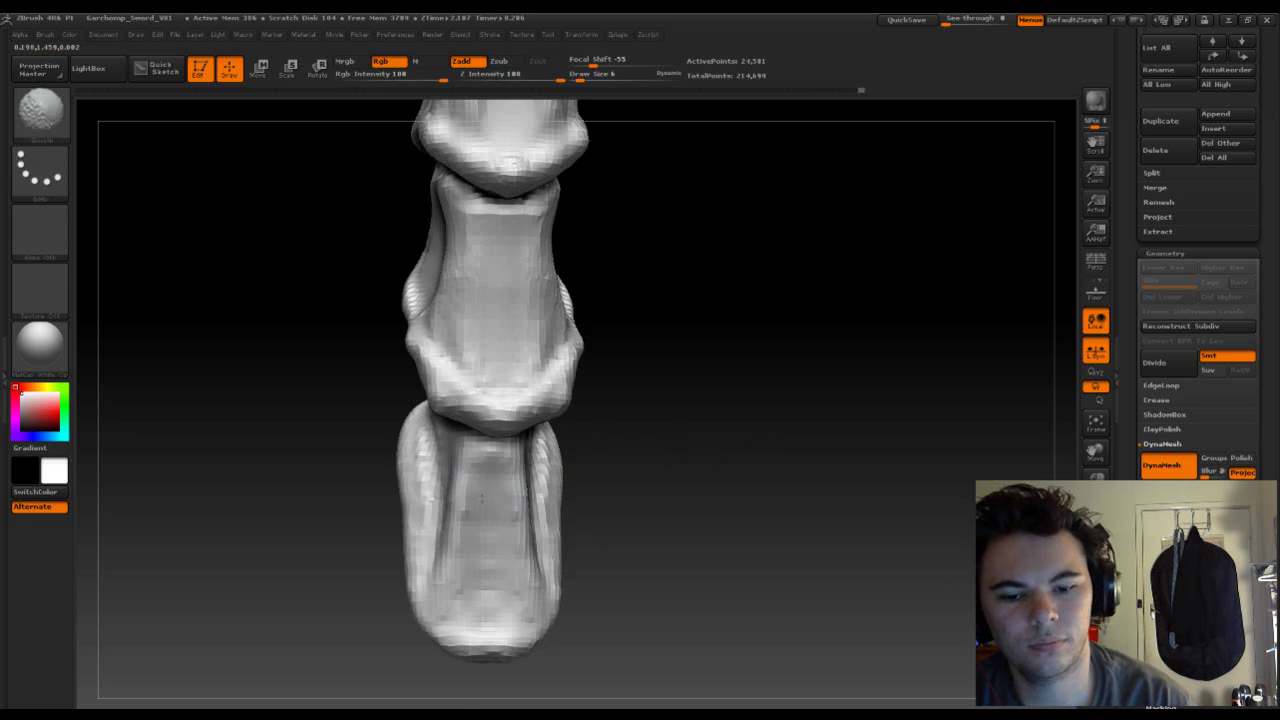
mouse_move(720, 517)
left_mouse_down()
mouse_move(692, 233)
mouse_move(691, 360)
mouse_move(711, 403)
mouse_move(825, 378)
mouse_move(714, 380)
mouse_move(754, 389)
mouse_move(726, 397)
left_mouse_up()
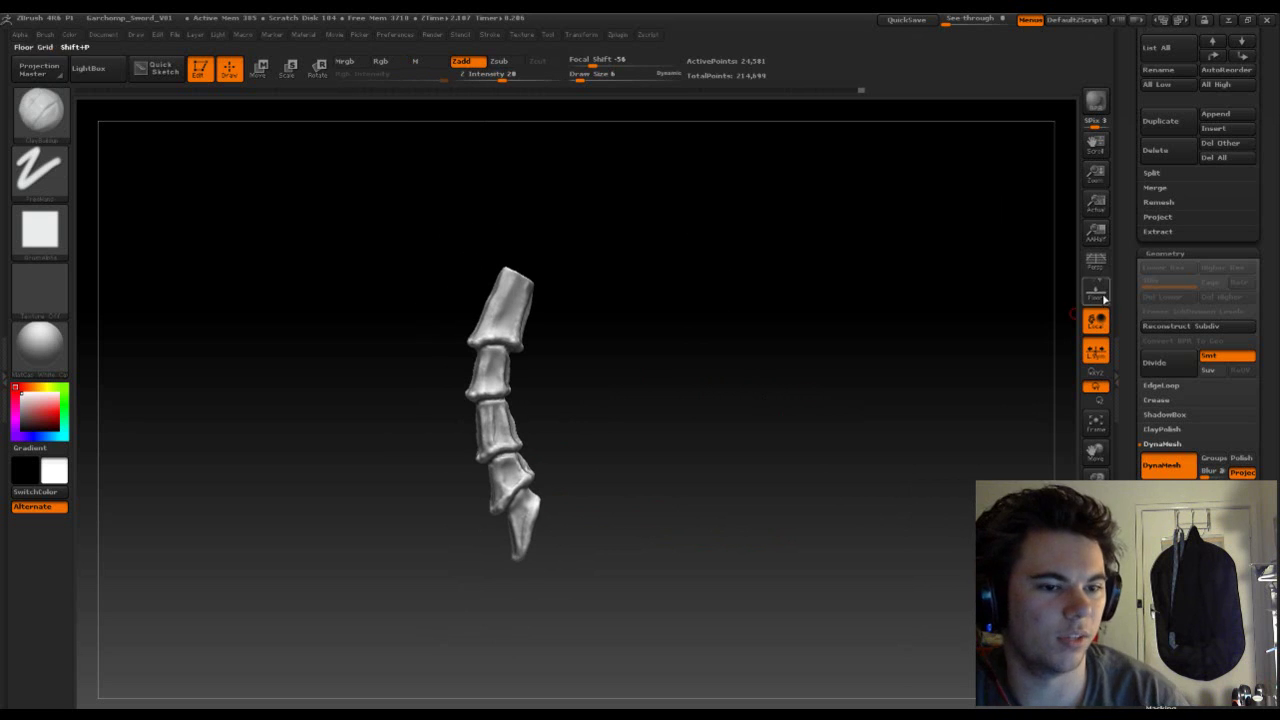